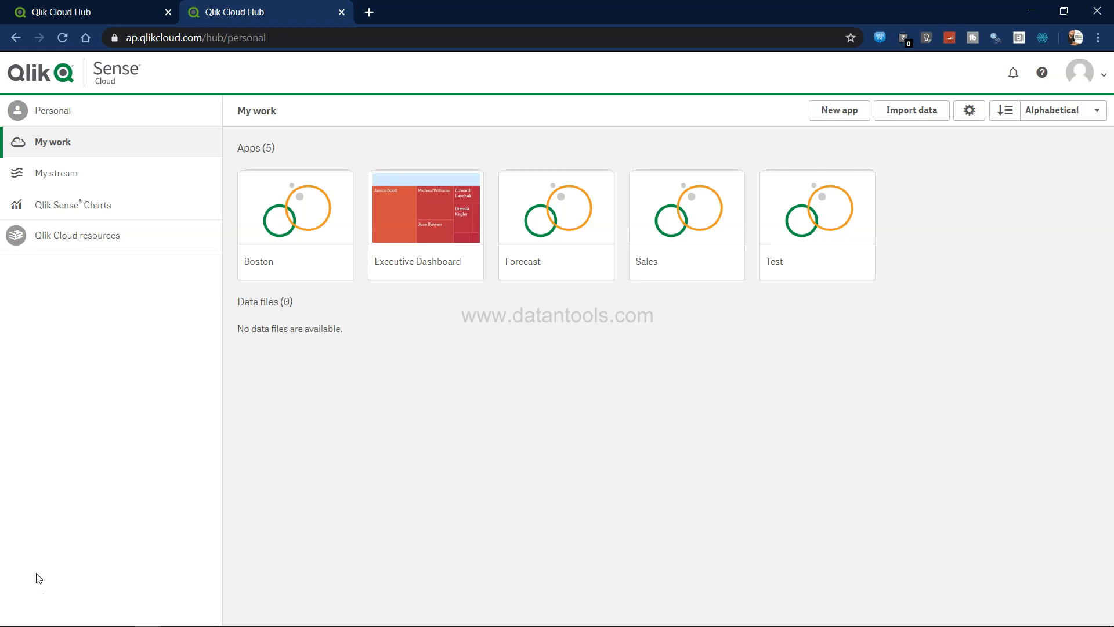
# Switch to Tableau and review the 3 movies dashboard's charts, director filter and summary metrics
pyautogui.hotkey('alt', 'Tab')
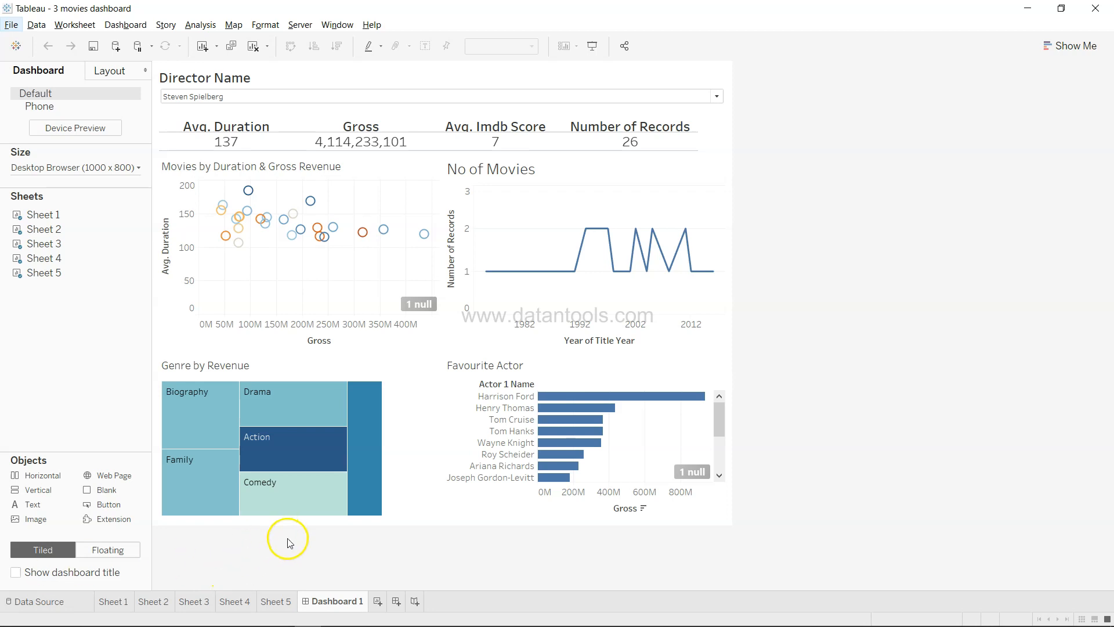
pyautogui.moveTo(563, 415)
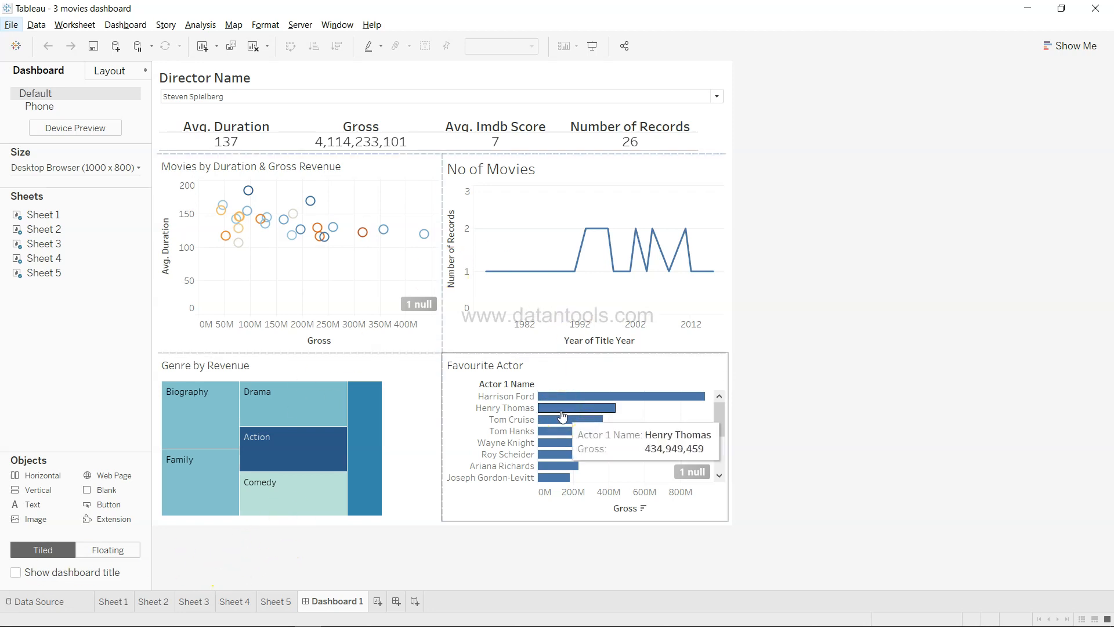
pyautogui.click(576, 251)
pyautogui.click(390, 290)
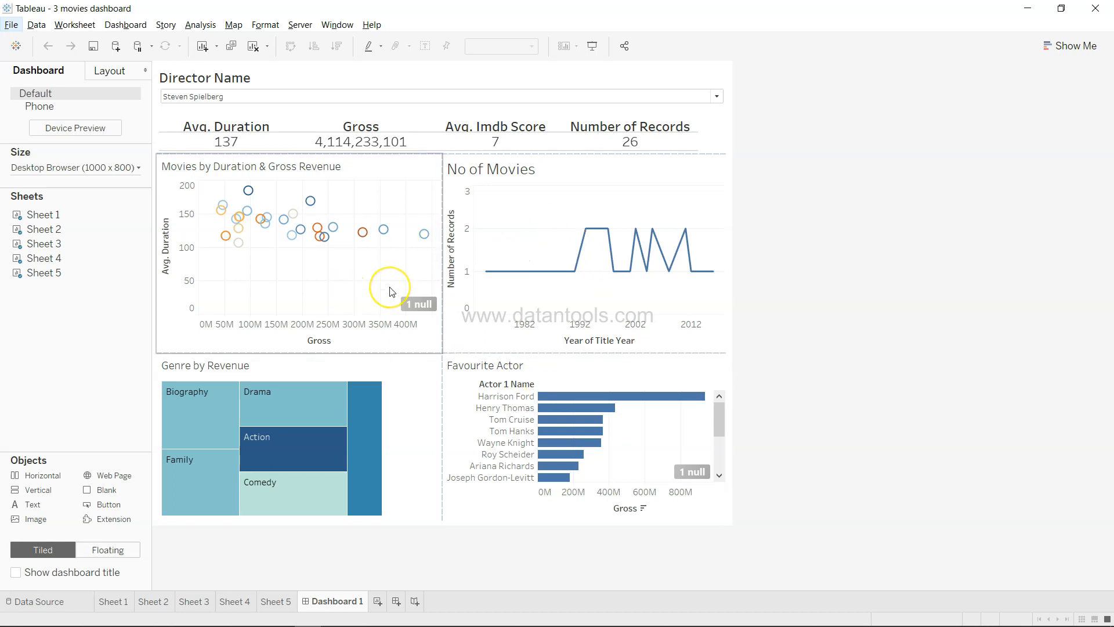
pyautogui.click(390, 105)
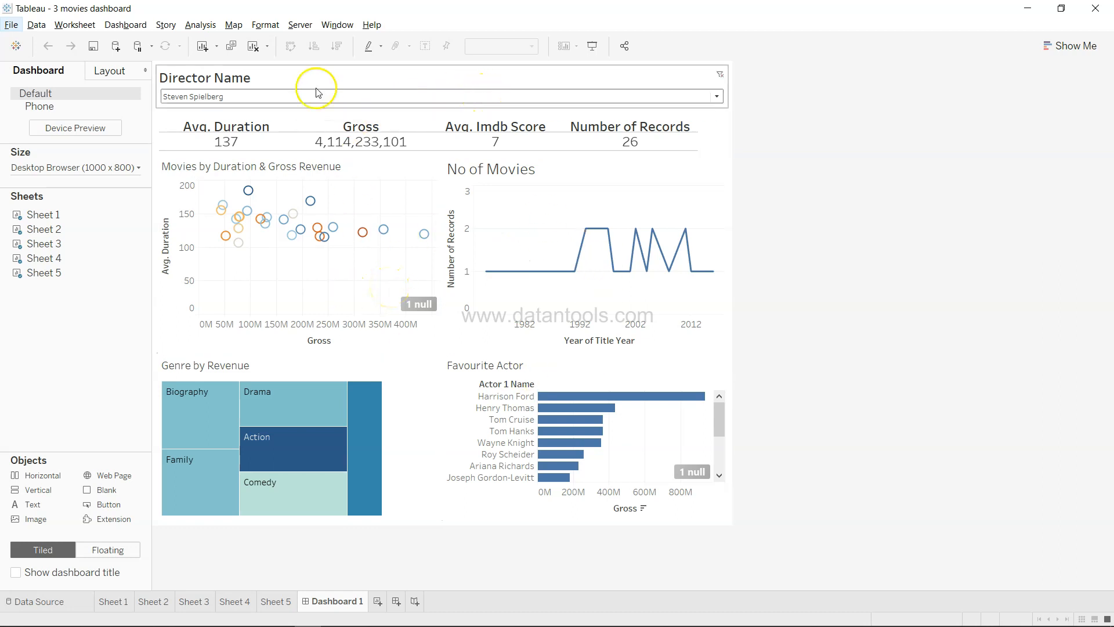
pyautogui.click(259, 142)
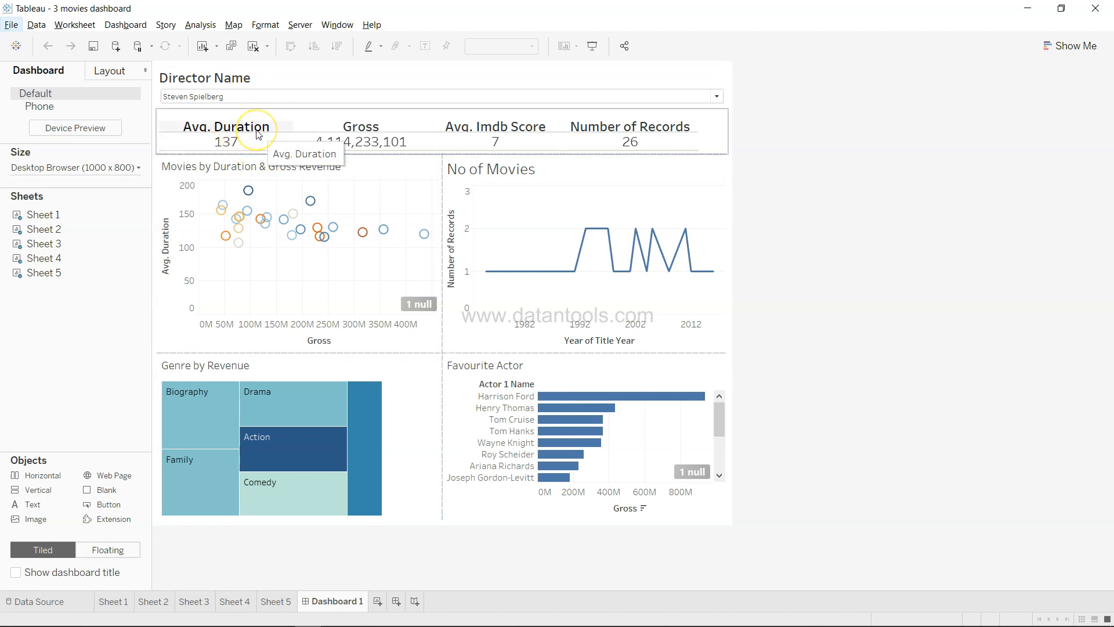
pyautogui.click(232, 87)
pyautogui.click(325, 129)
pyautogui.moveTo(369, 143)
pyautogui.click(233, 87)
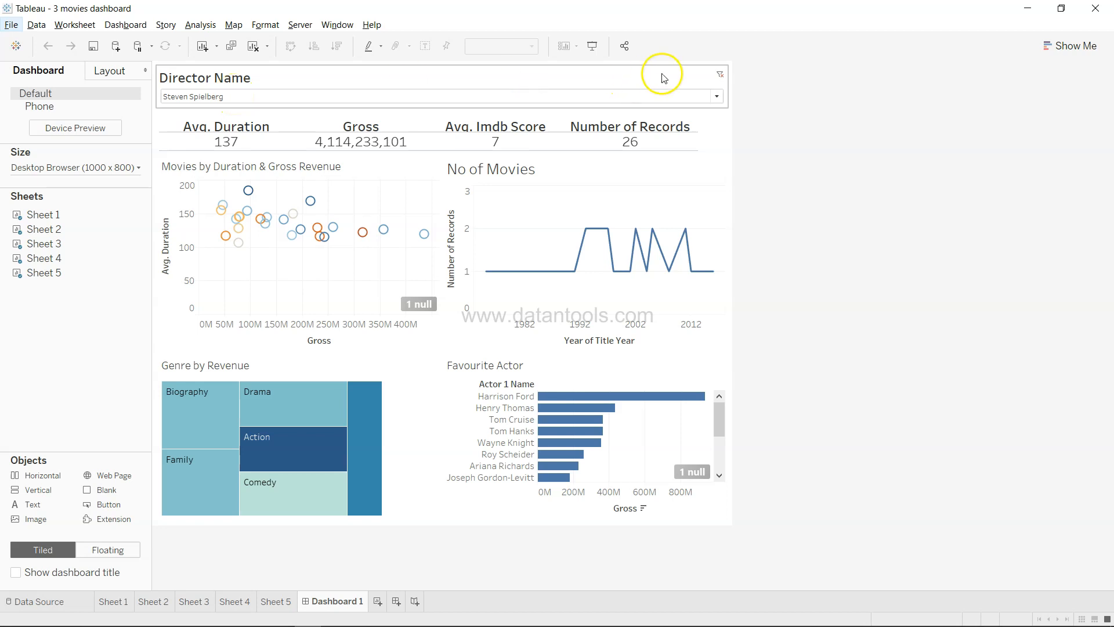
# Browse the list of available directors in the Director Name filter, leaving the selection as it is
pyautogui.click(717, 96)
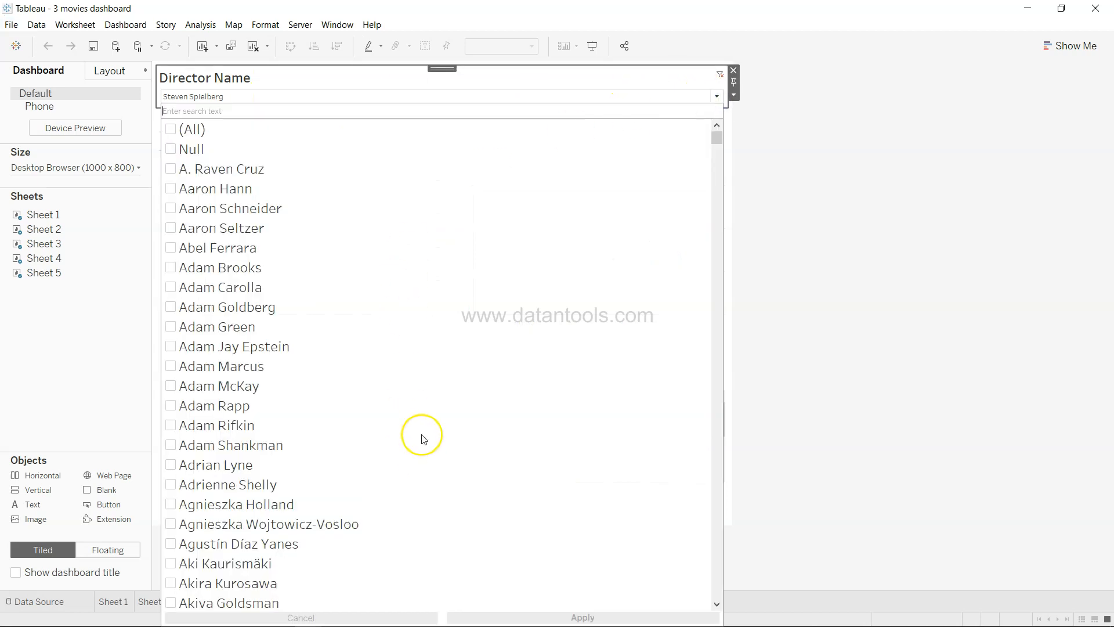
pyautogui.scroll(-8, 422, 435)
pyautogui.scroll(6, 423, 438)
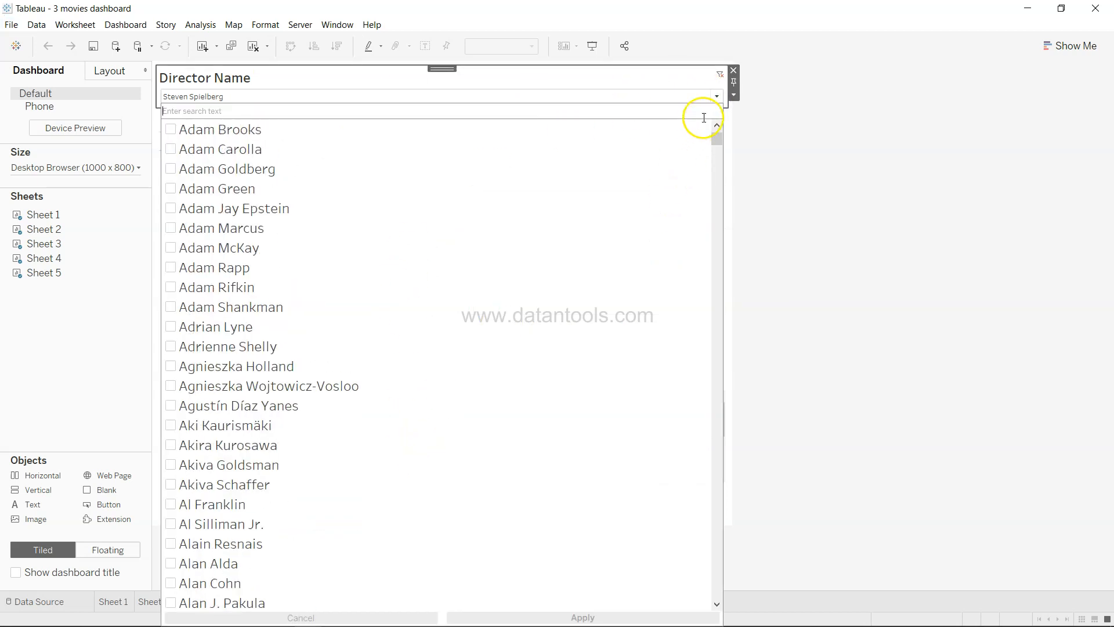
pyautogui.click(717, 97)
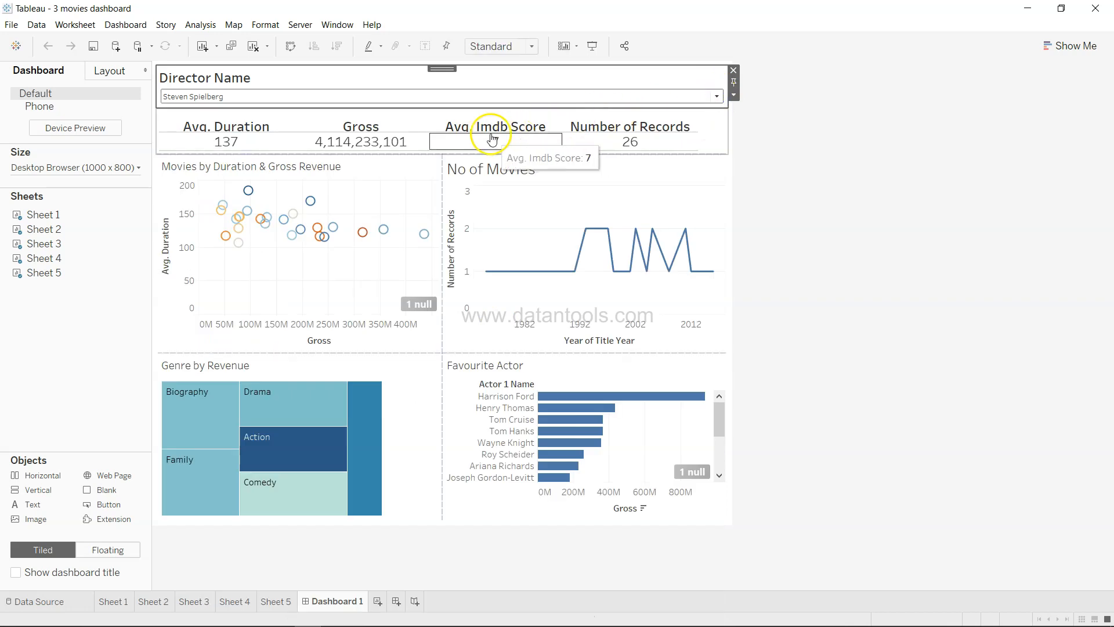
# Examine the summary metrics, the duration and gross scatter plot, the movie count line and the Genre by Revenue treemap
pyautogui.moveTo(628, 143)
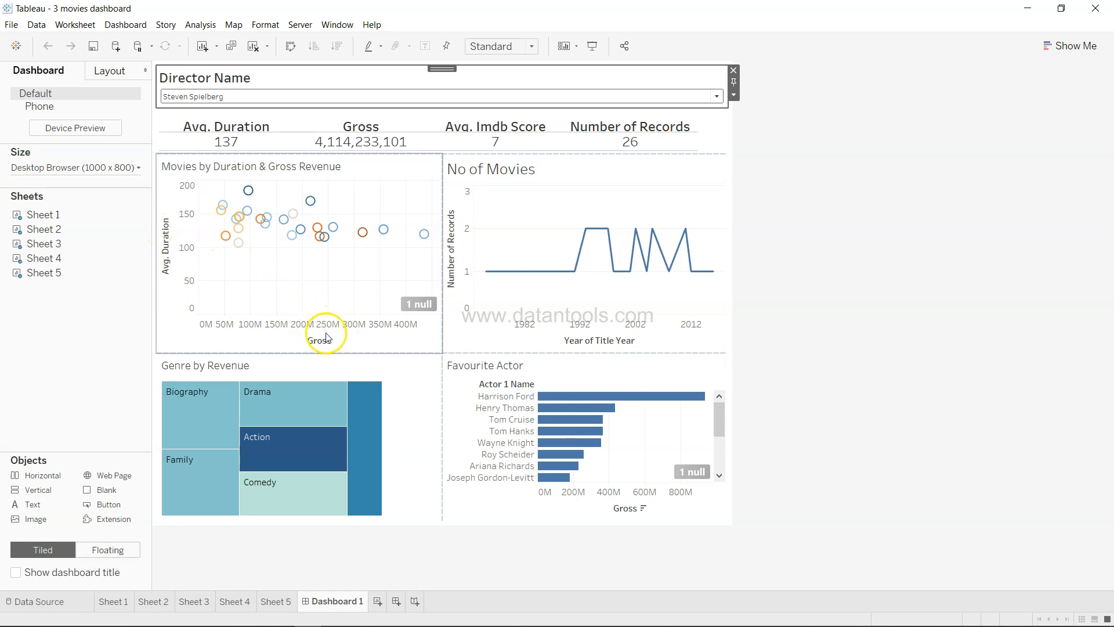
pyautogui.moveTo(329, 243)
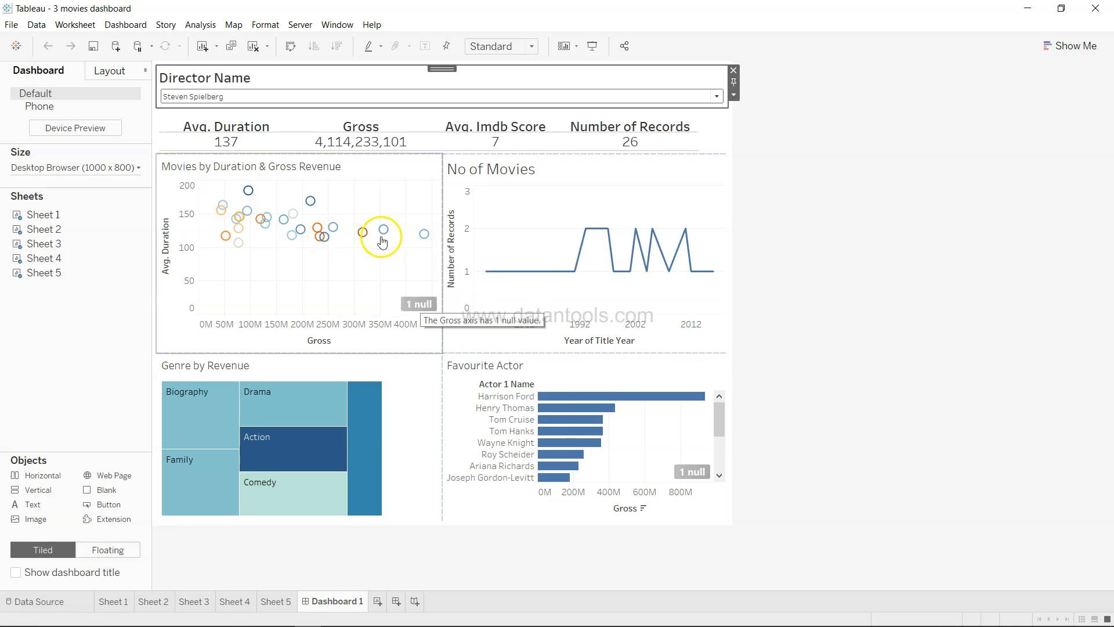
pyautogui.click(493, 282)
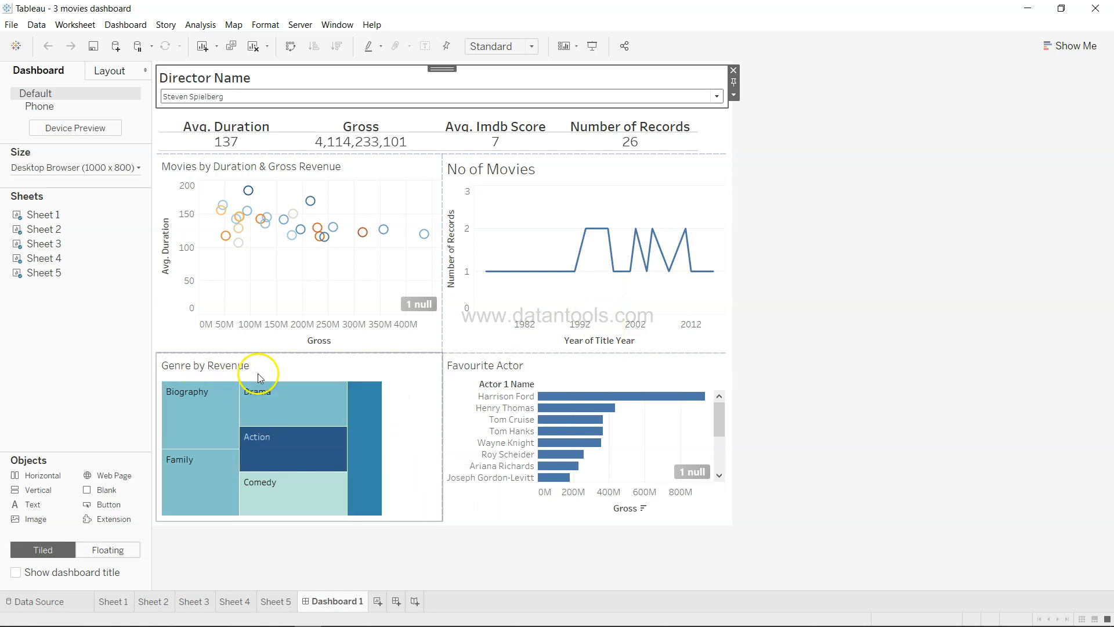
pyautogui.moveTo(199, 394)
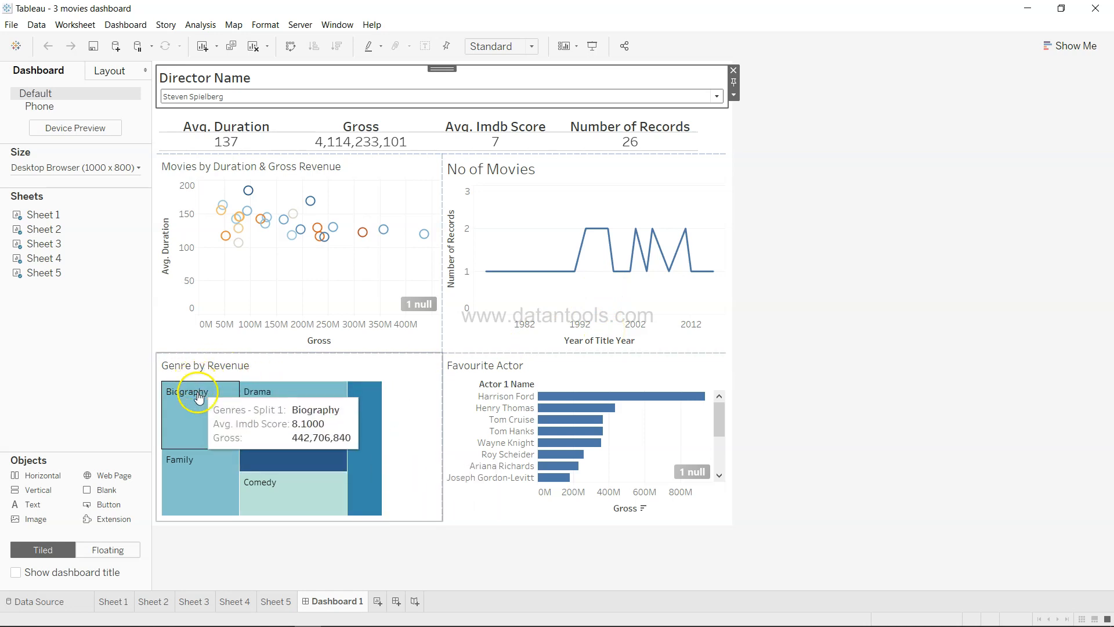
pyautogui.moveTo(246, 456)
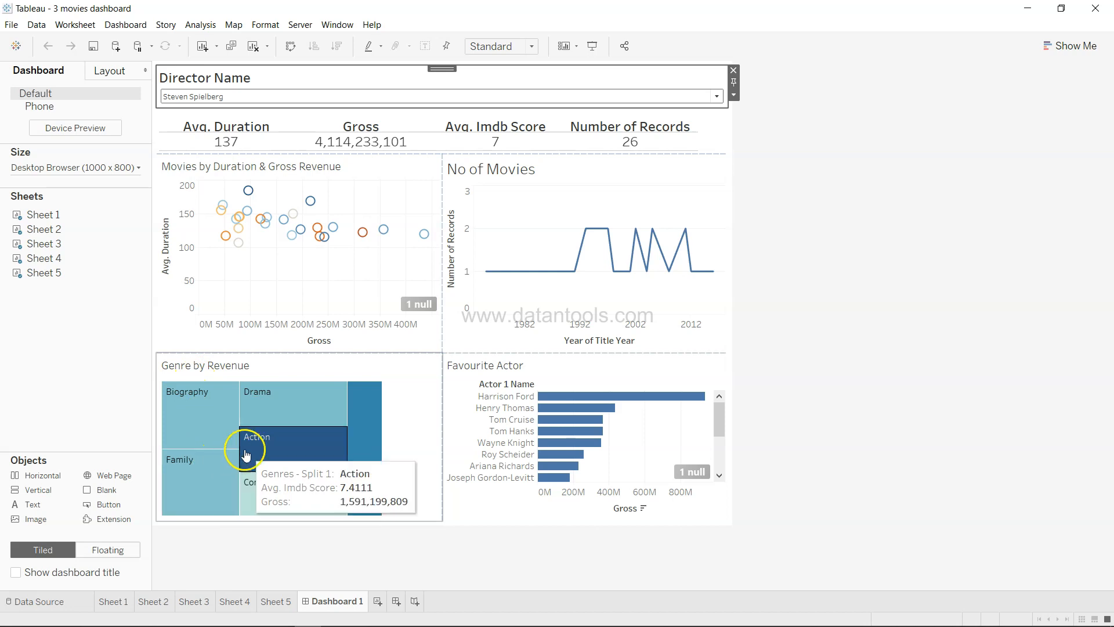
pyautogui.moveTo(299, 420)
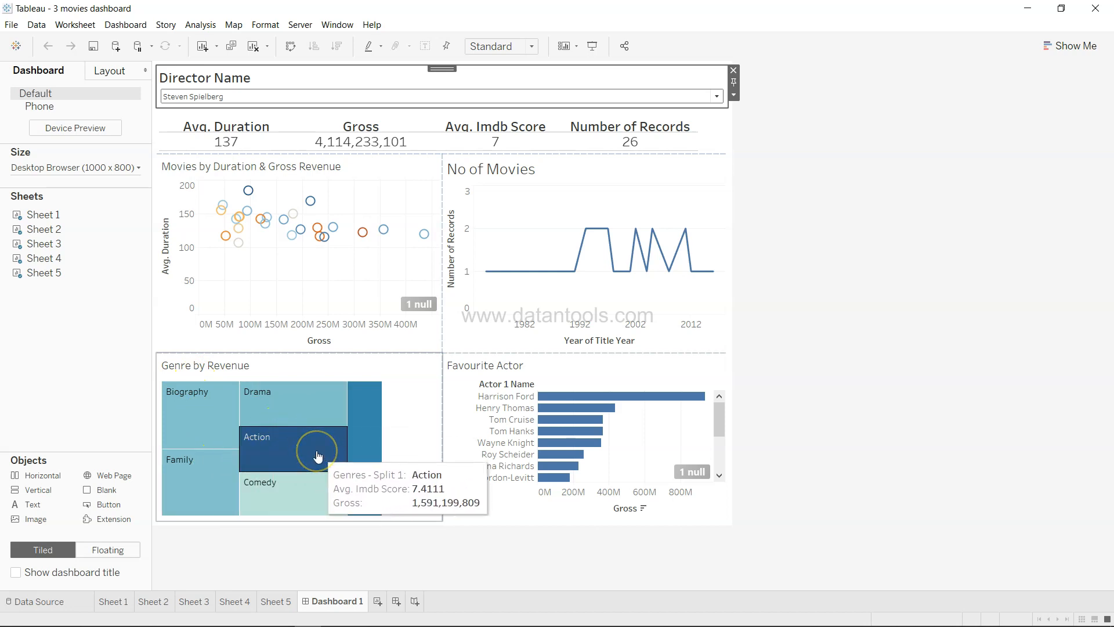
pyautogui.moveTo(356, 471)
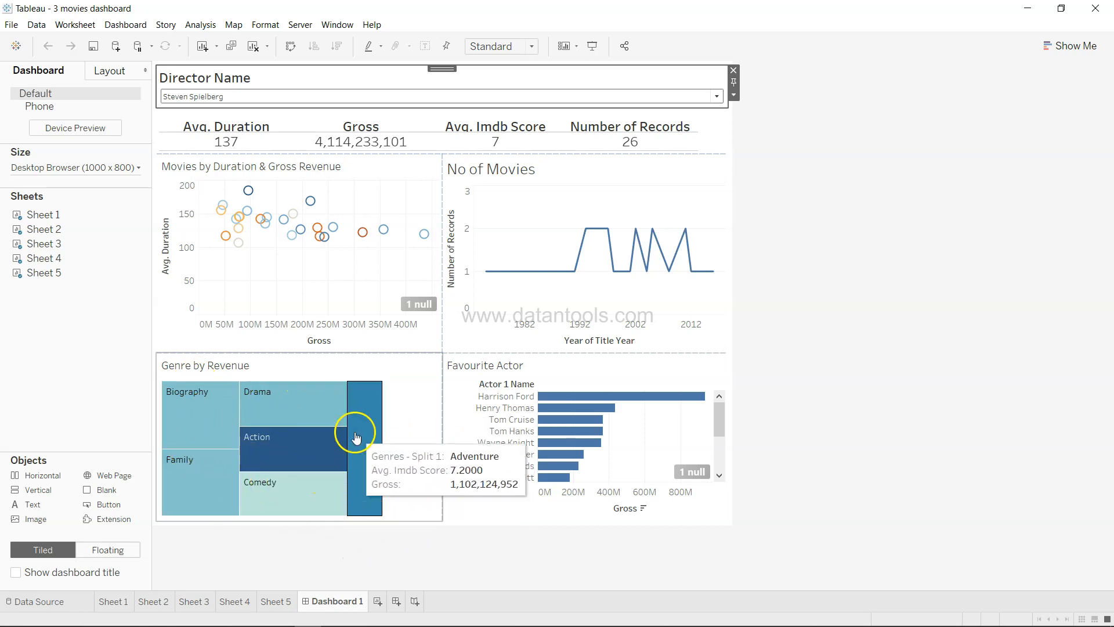
pyautogui.moveTo(266, 428)
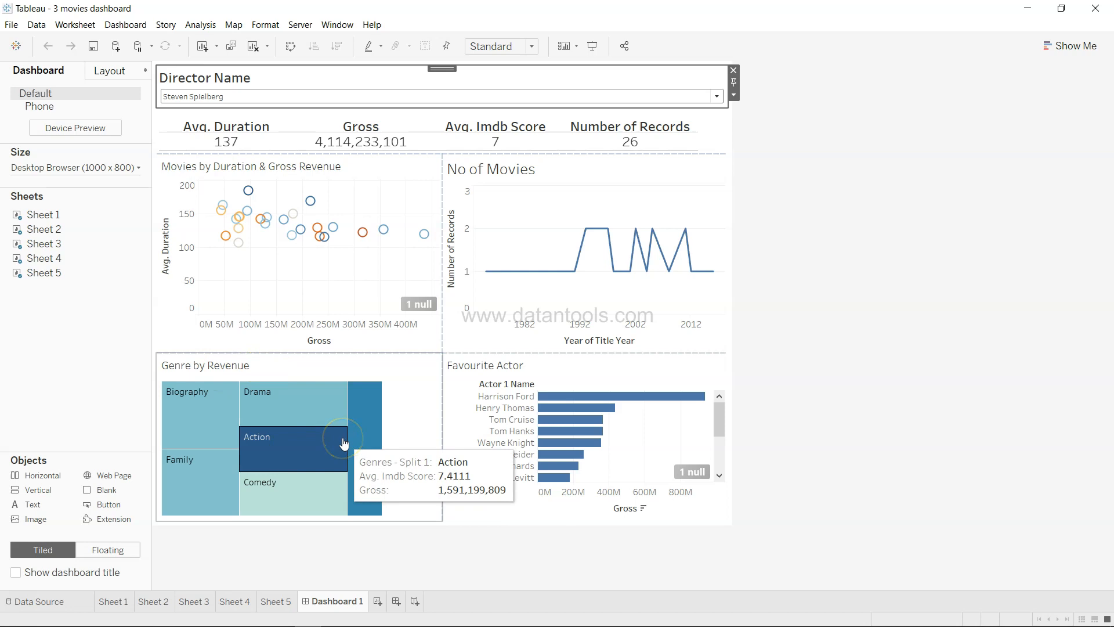
# Examine the Favourite Actor bar chart and how it relates to the selected director
pyautogui.click(512, 435)
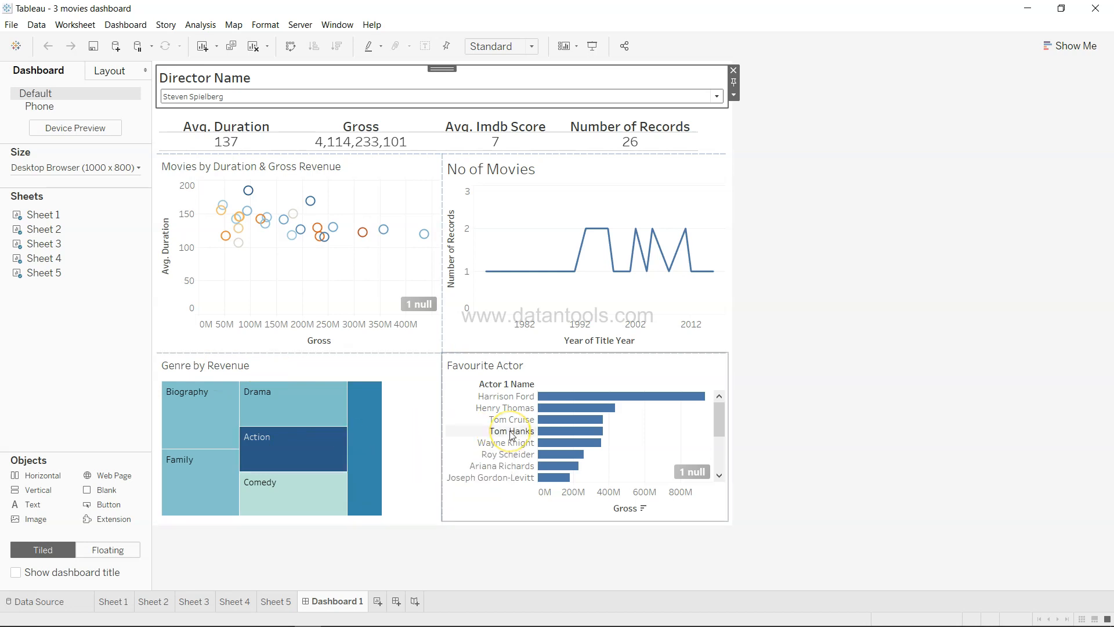
pyautogui.click(522, 366)
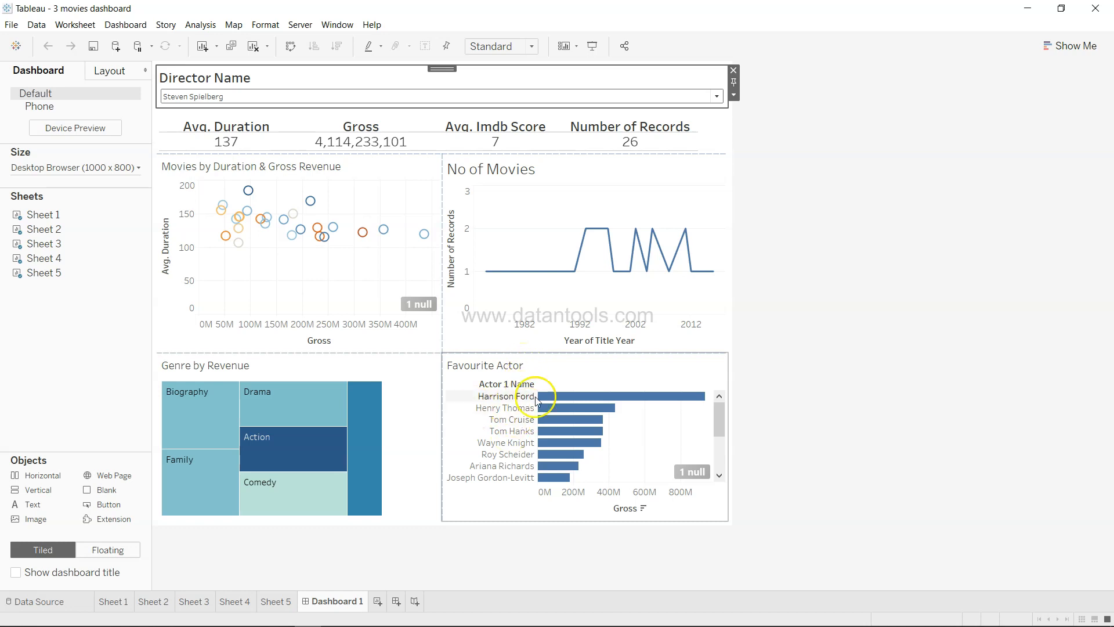
pyautogui.click(551, 413)
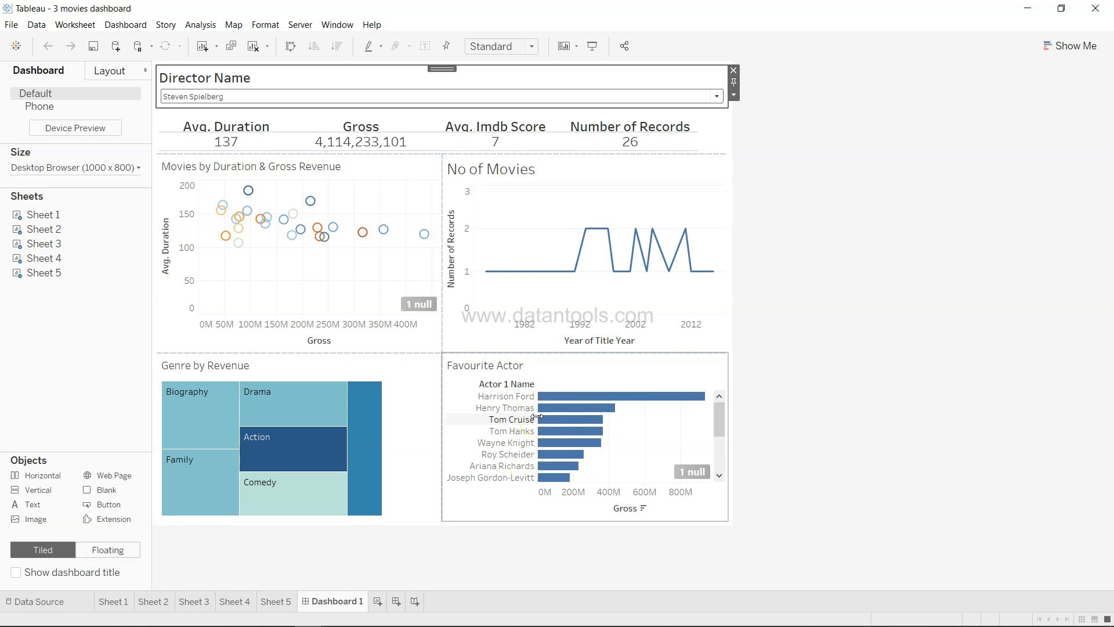
pyautogui.click(318, 112)
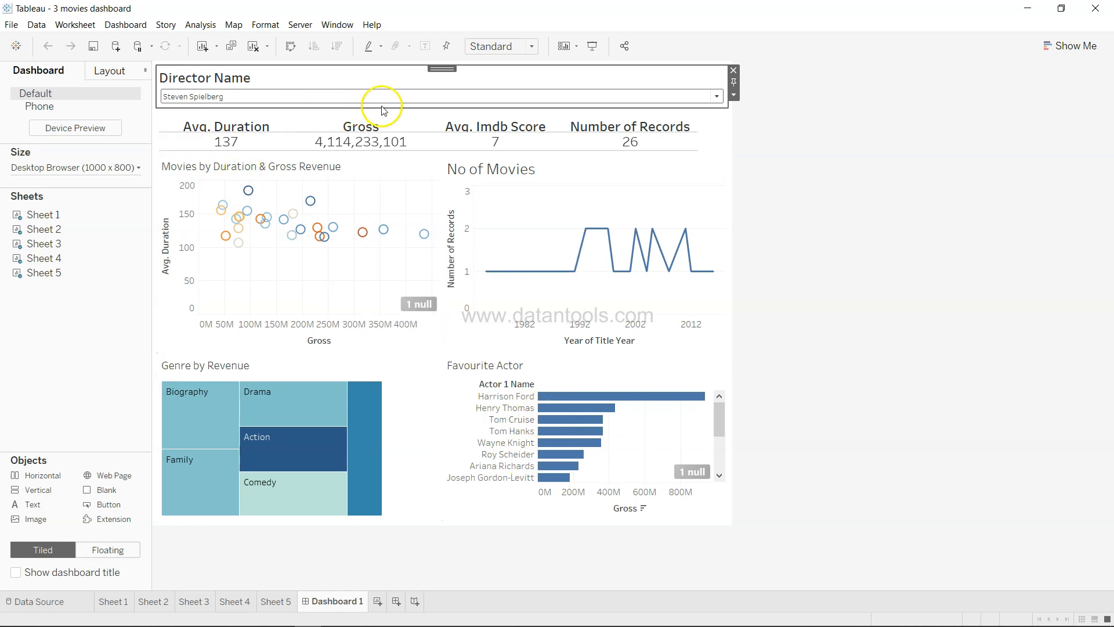
pyautogui.click(518, 385)
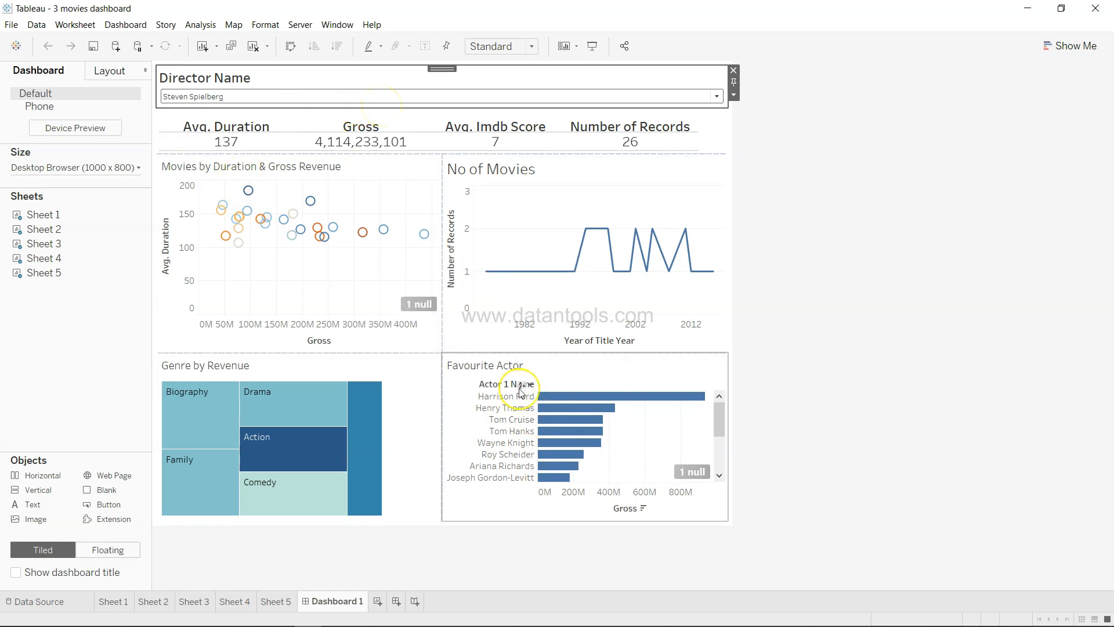
# Switch back to the Qlik Cloud hub, create a new app named movie and open it
pyautogui.hotkey('alt', 'Tab')
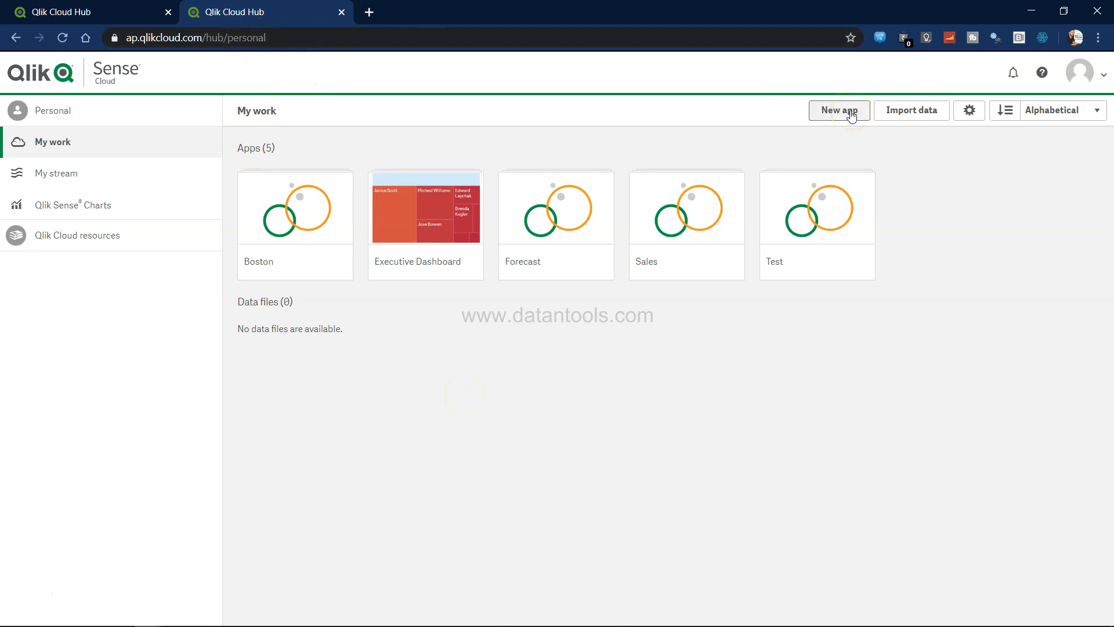
pyautogui.click(850, 115)
pyautogui.write('no')
pyautogui.press('BackSpace')
pyautogui.press('BackSpace')
pyautogui.write('movie')
pyautogui.click(681, 418)
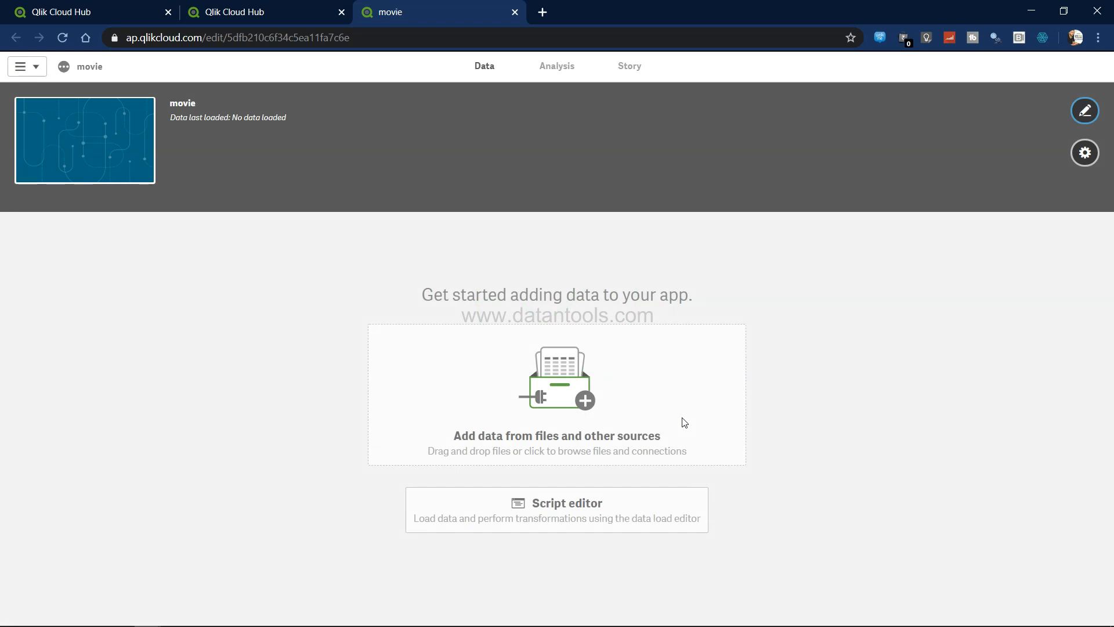
# Attach the movie_metadata CSV file from the Files used in tutorial folder to the app as a data source
pyautogui.click(590, 407)
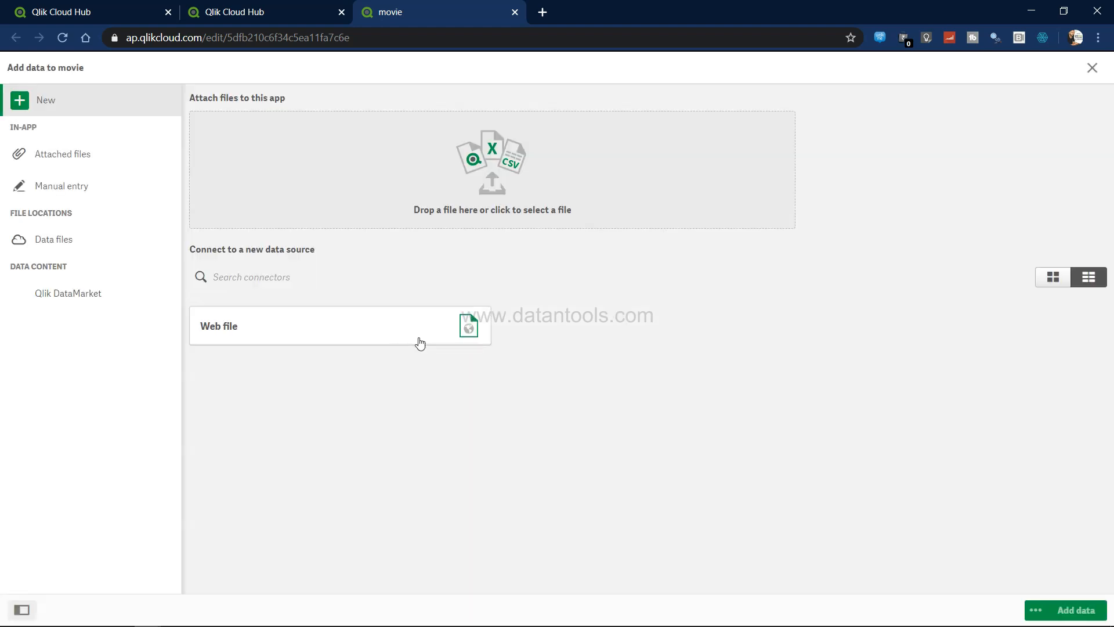
pyautogui.click(493, 186)
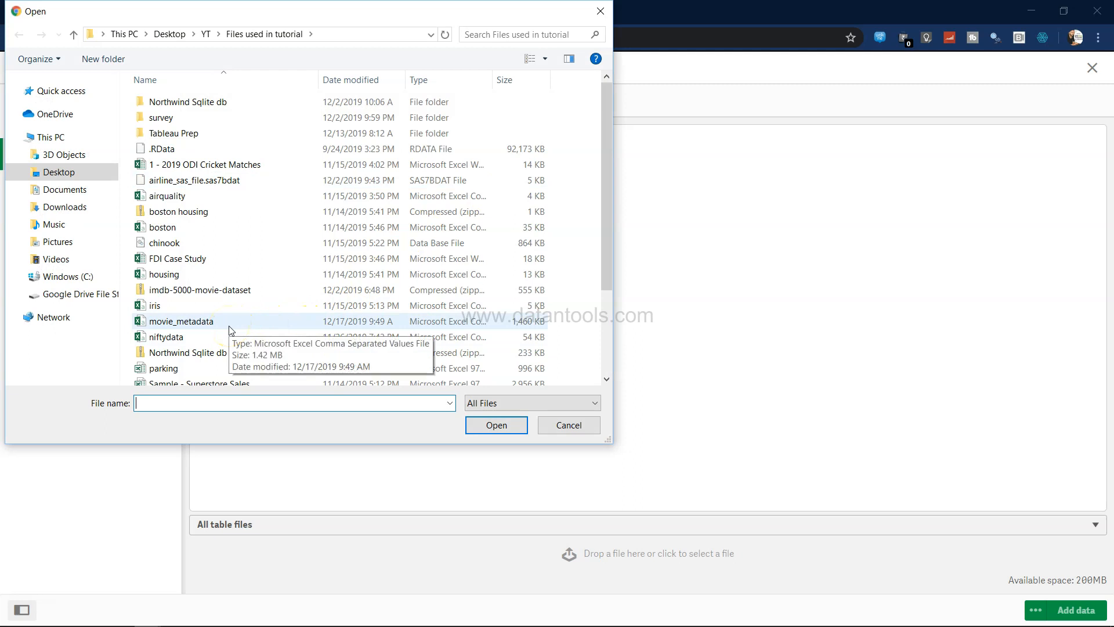
pyautogui.doubleClick(231, 325)
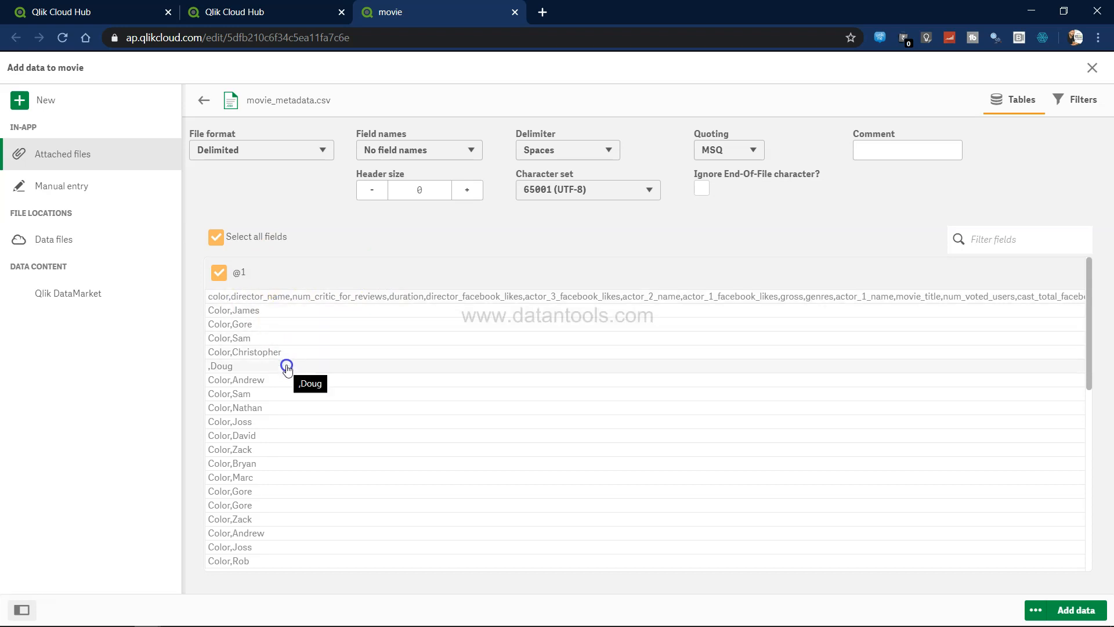
# Set the delimiter of movie_metadata.csv to Comma and check the separated columns in the preview
pyautogui.click(579, 152)
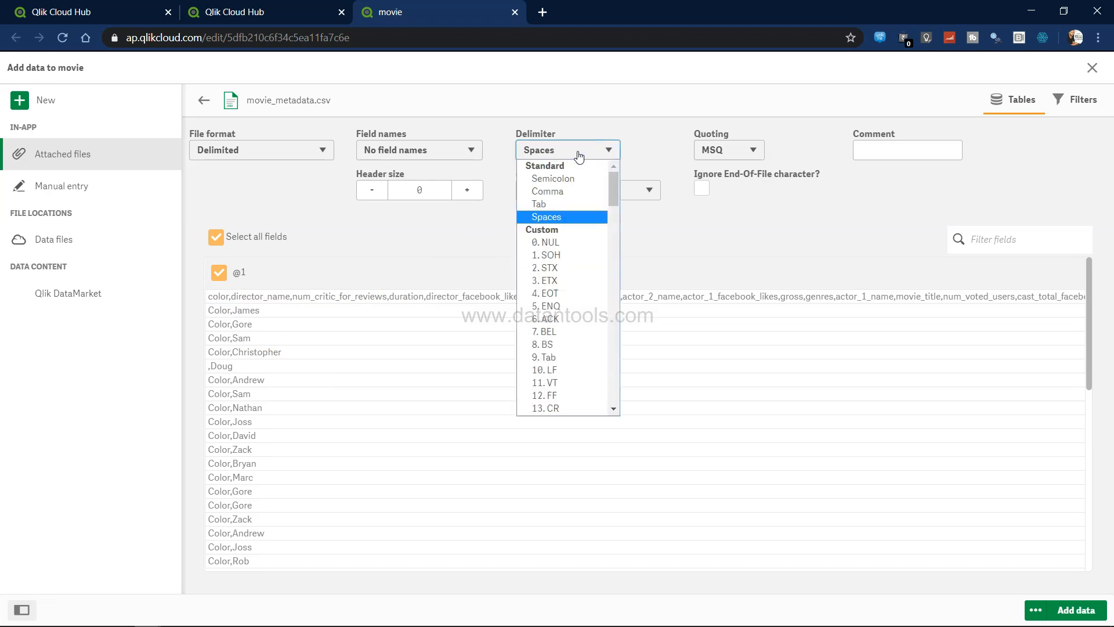
pyautogui.click(574, 191)
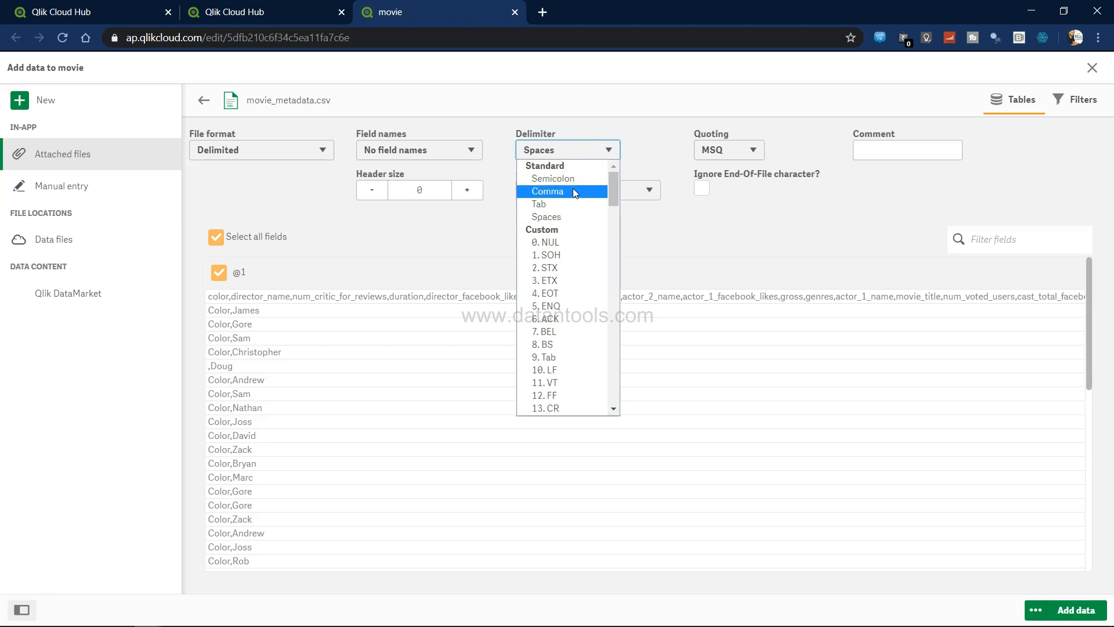
pyautogui.click(573, 191)
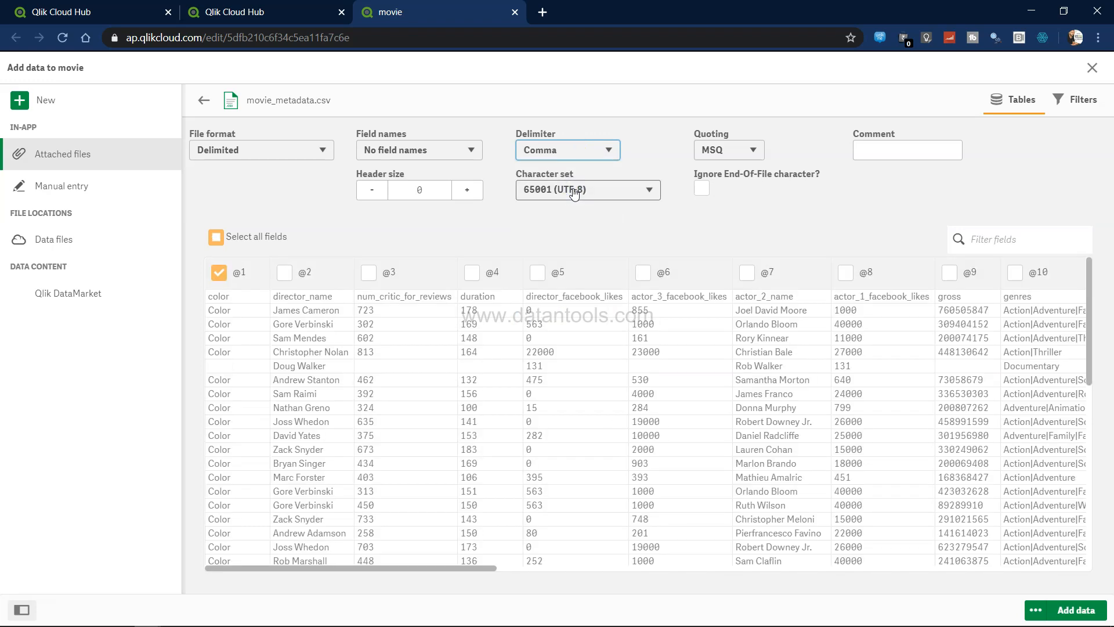
pyautogui.hscroll(3, 609, 406)
pyautogui.hscroll(5, 635, 414)
pyautogui.hscroll(-7, 635, 414)
pyautogui.hscroll(-3, 635, 414)
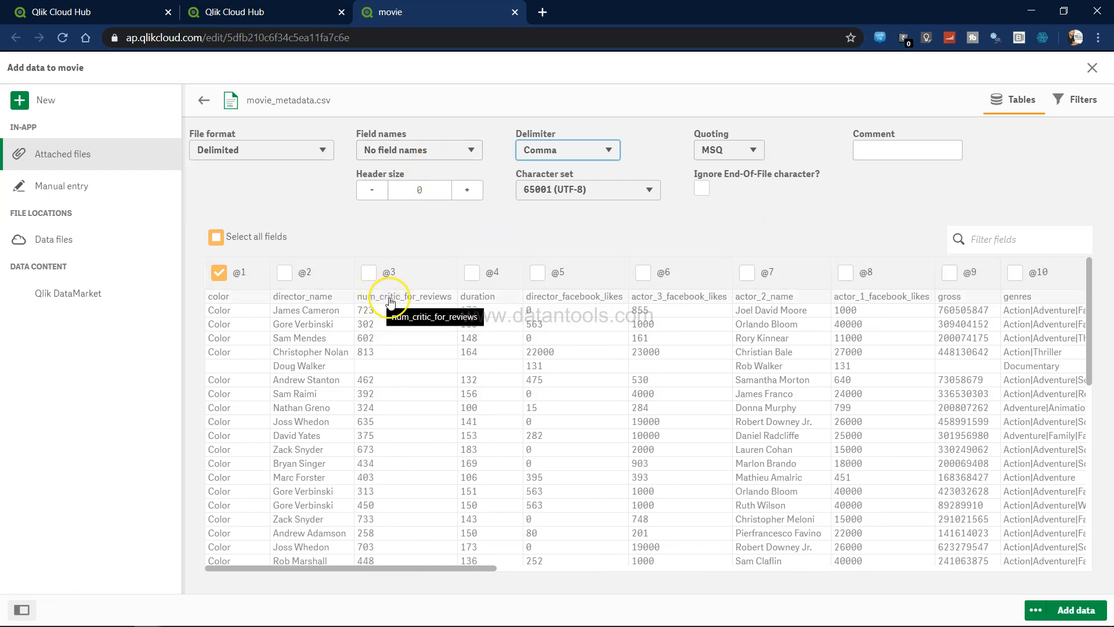
# Set the field names to Embedded field names, select all fields for loading and check the preview
pyautogui.click(401, 150)
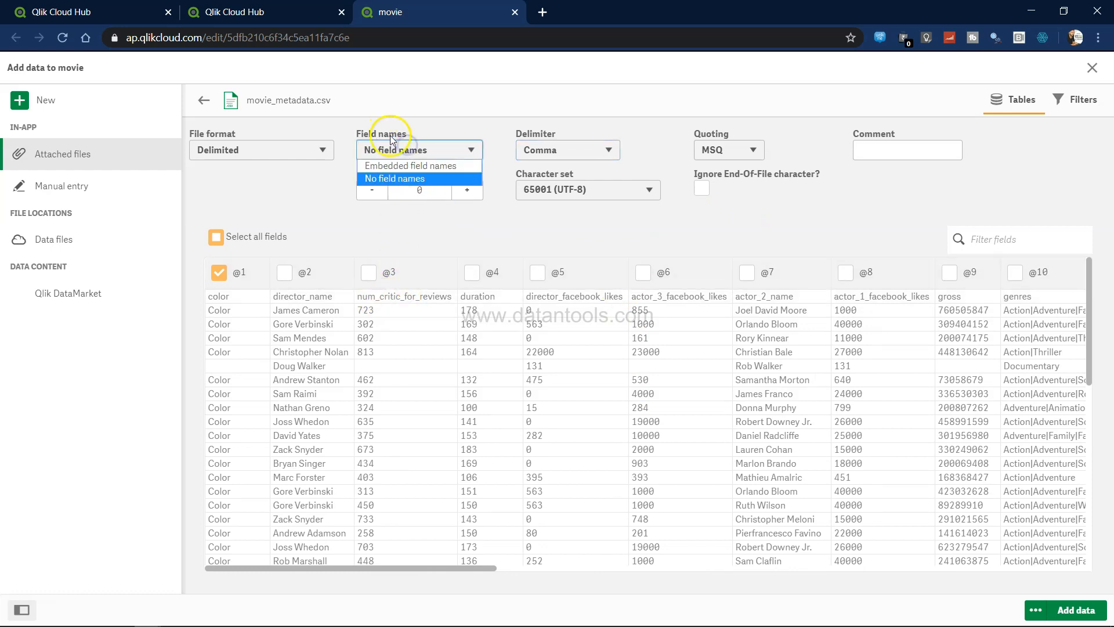
pyautogui.click(393, 164)
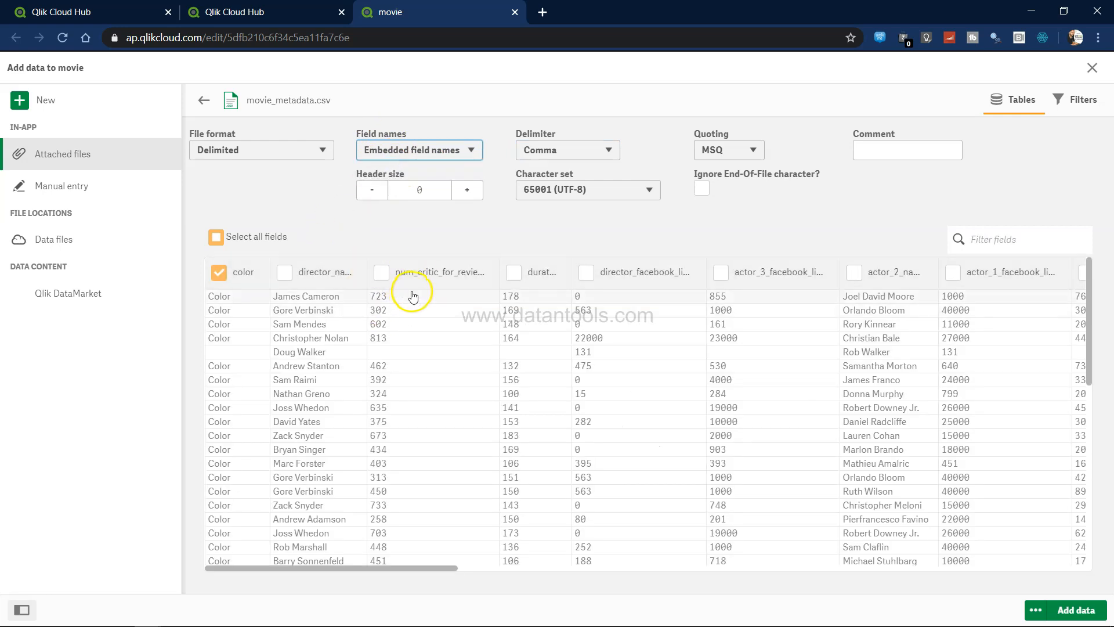
pyautogui.click(215, 239)
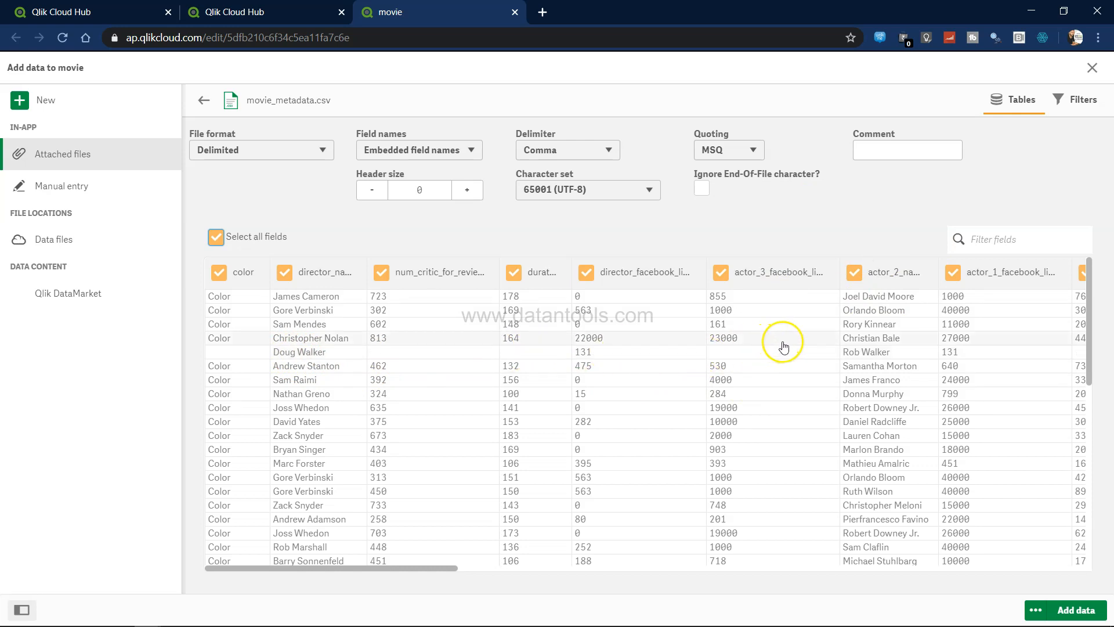
pyautogui.hscroll(1, 859, 364)
pyautogui.hscroll(5, 877, 363)
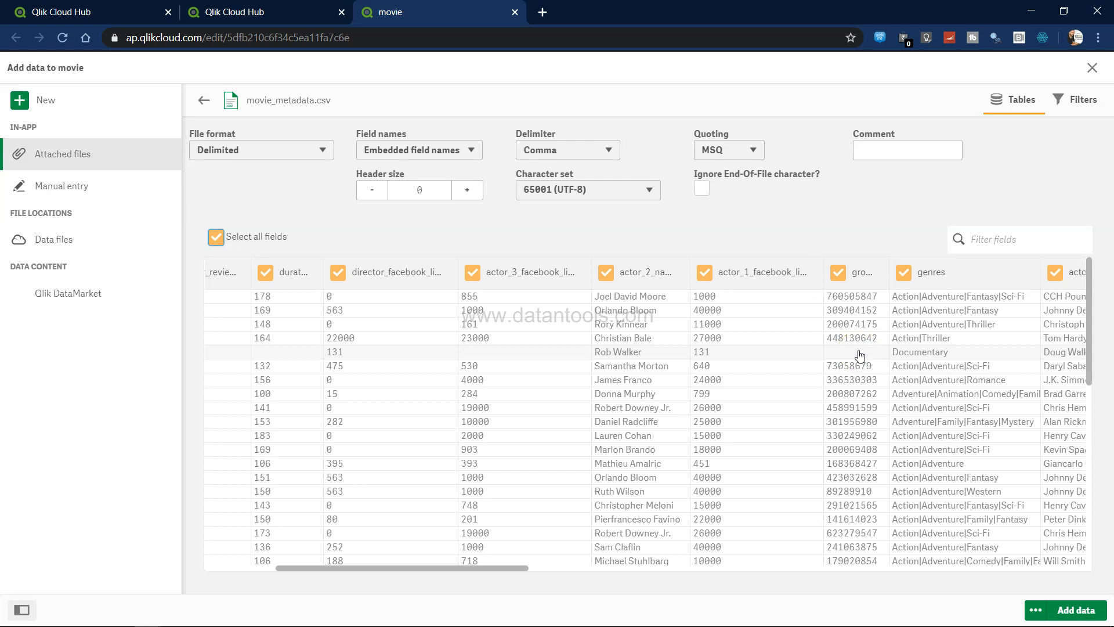
# Add a filter to the movie_metadata table that keeps only rows with gross > 0
pyautogui.click(1074, 108)
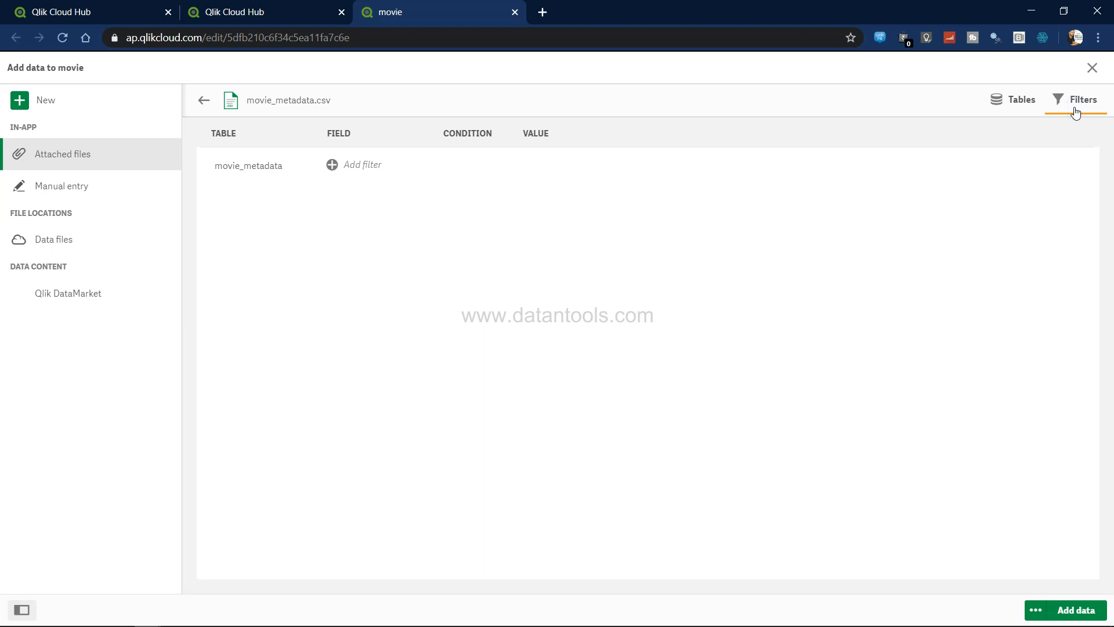
pyautogui.click(376, 166)
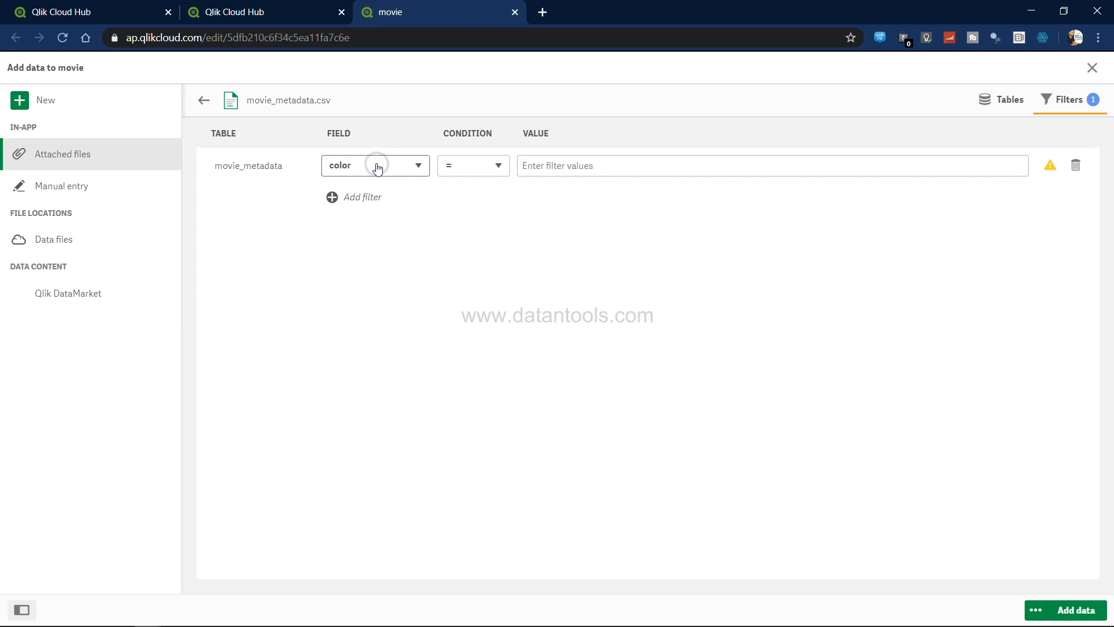
pyautogui.click(376, 166)
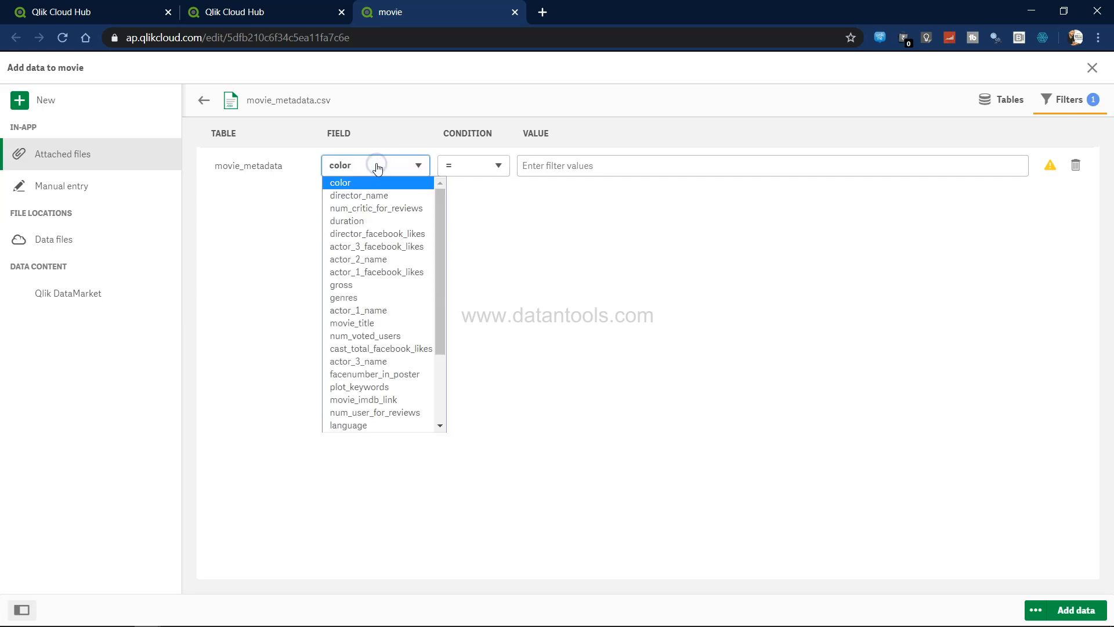
pyautogui.click(374, 285)
pyautogui.click(493, 167)
pyautogui.click(484, 200)
pyautogui.click(553, 166)
pyautogui.write('0')
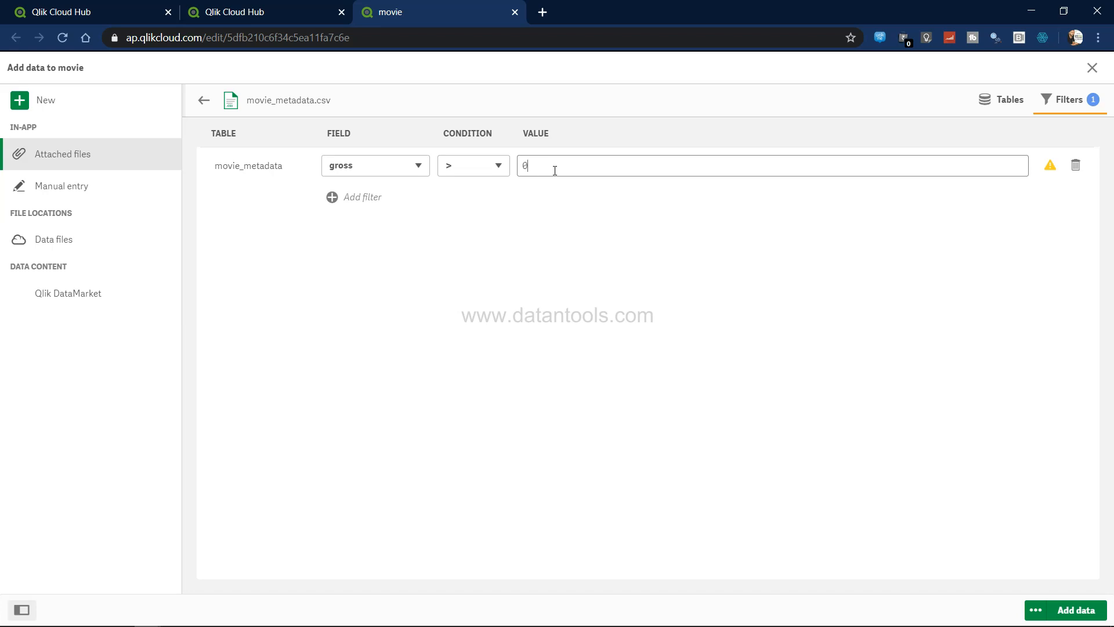
pyautogui.press('Return')
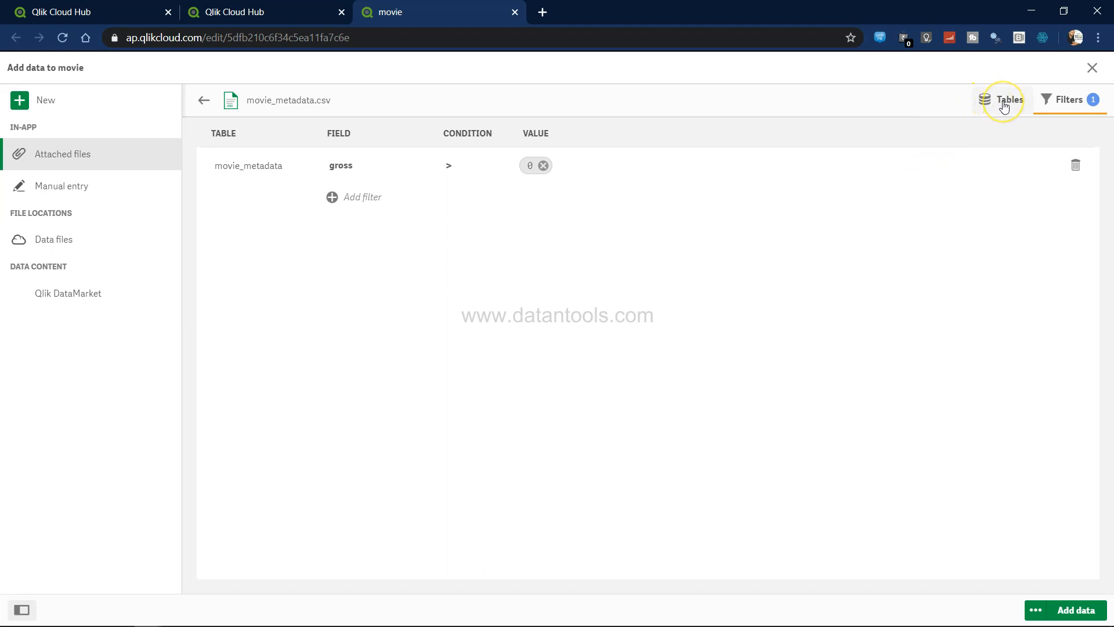
# Add the filtered movie_metadata data to the app and open it in the Data manager
pyautogui.click(1074, 612)
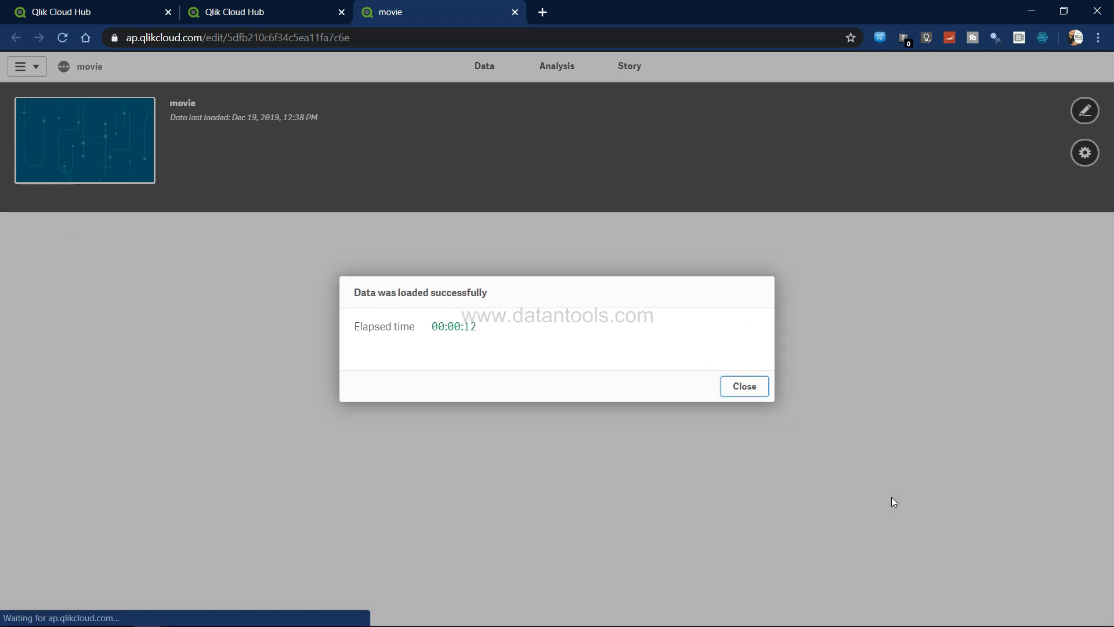
pyautogui.click(754, 393)
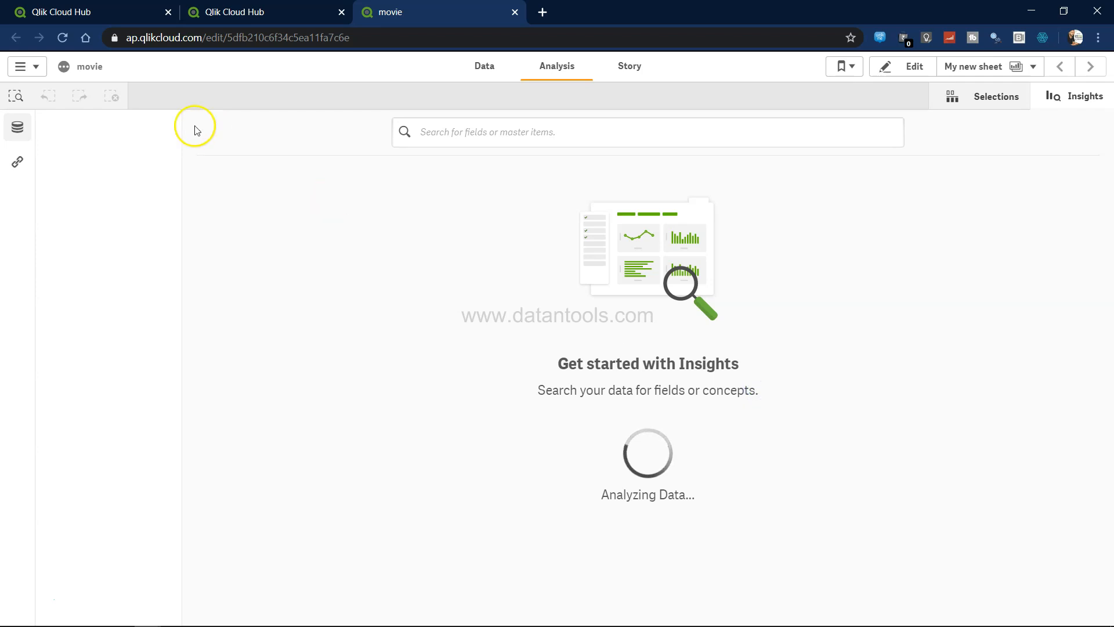
pyautogui.click(25, 69)
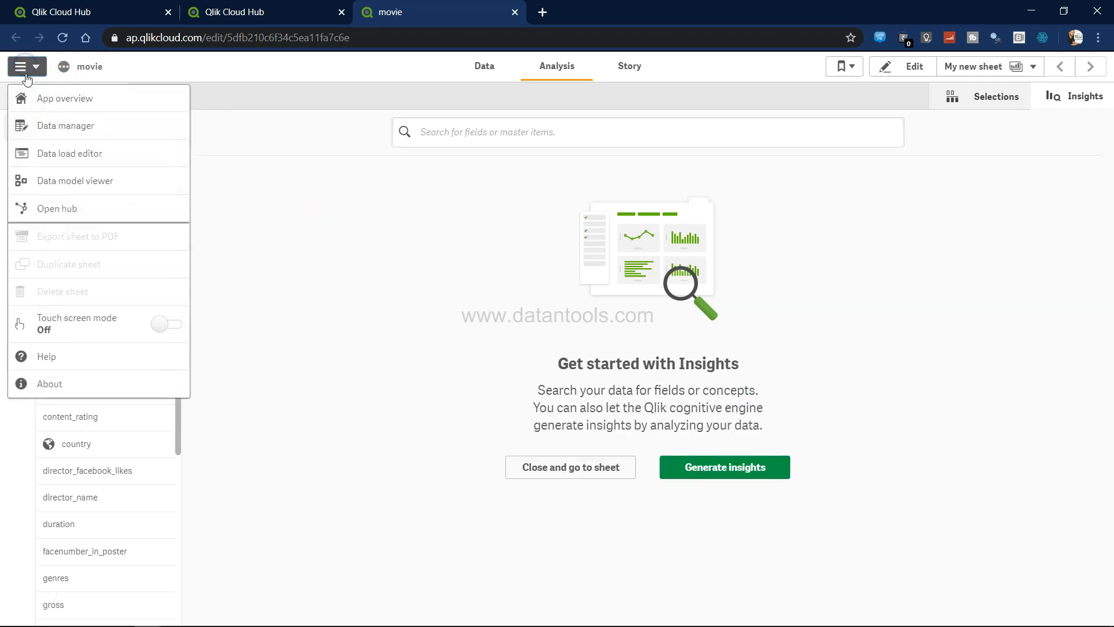
pyautogui.click(66, 128)
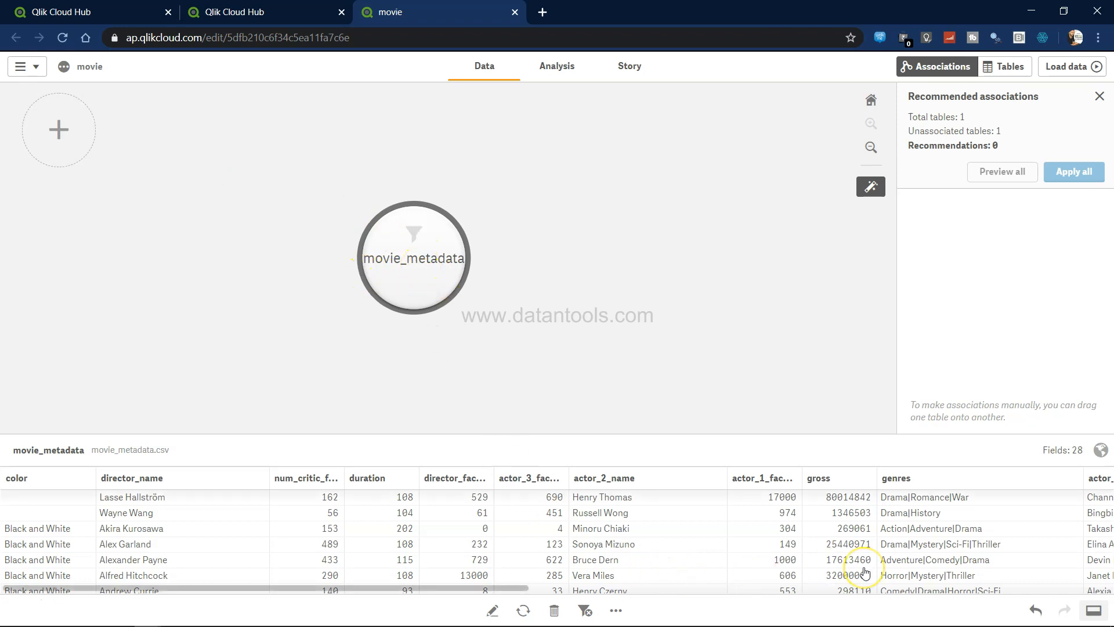
# Examine the rows and columns of the movie_metadata preview, including the gross, genres and budget values
pyautogui.scroll(-3, 865, 572)
pyautogui.scroll(-20, 865, 572)
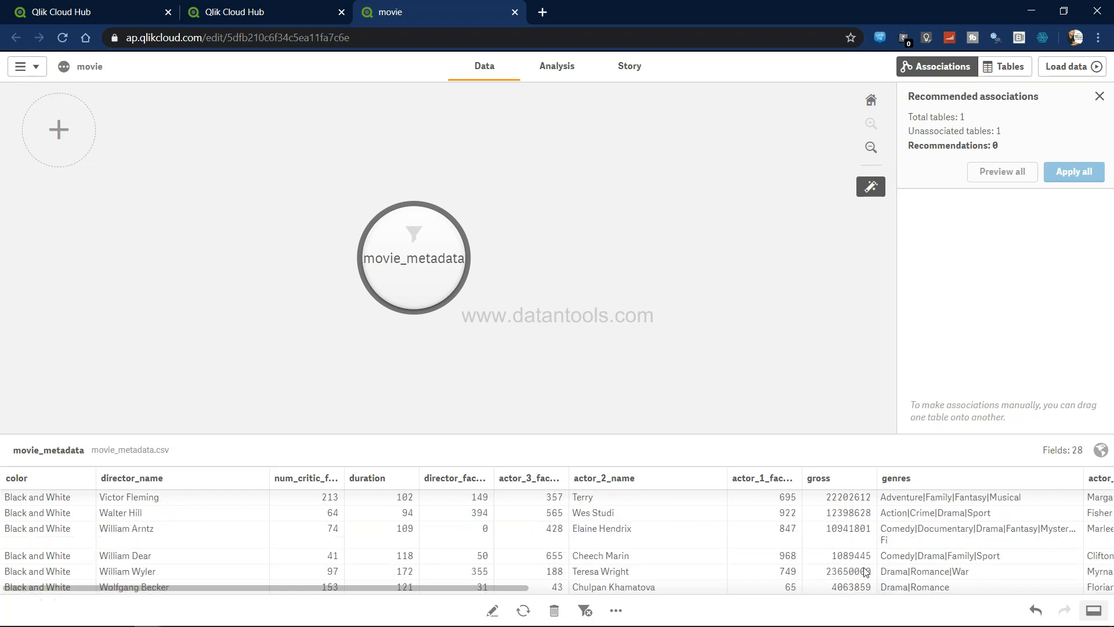
pyautogui.scroll(-10, 864, 572)
pyautogui.scroll(12, 865, 571)
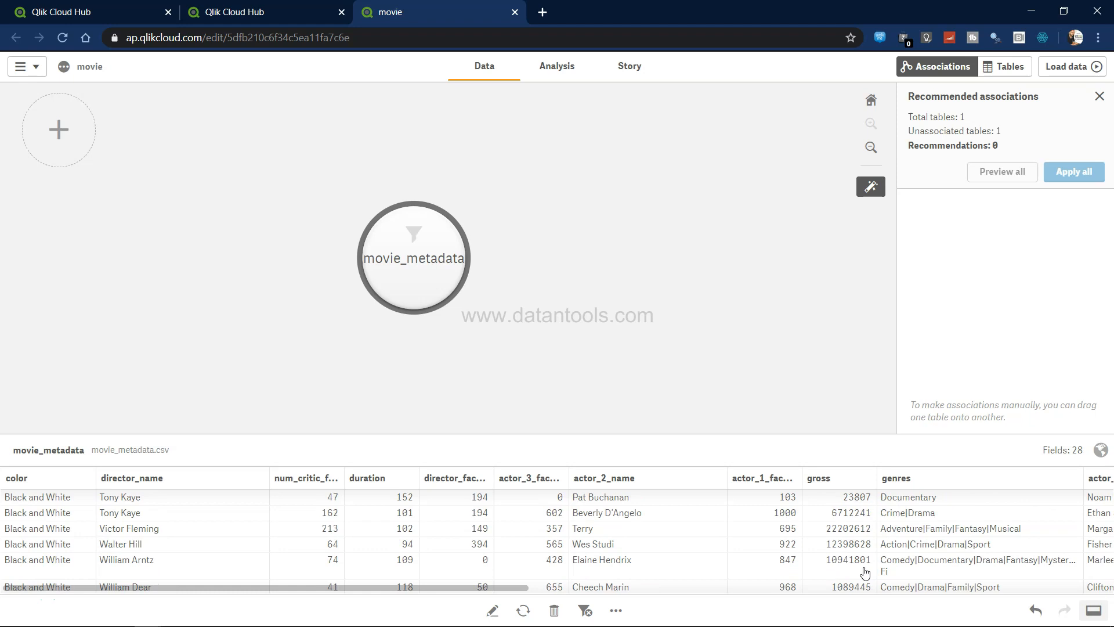
pyautogui.scroll(-3, 865, 572)
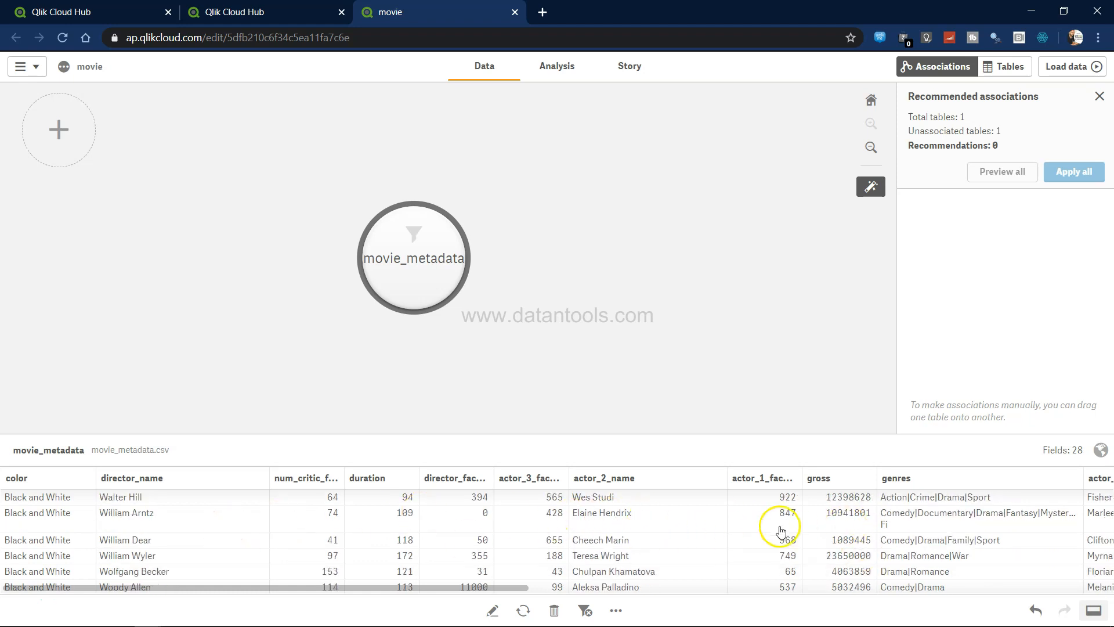
pyautogui.click(847, 528)
pyautogui.hscroll(10, 848, 529)
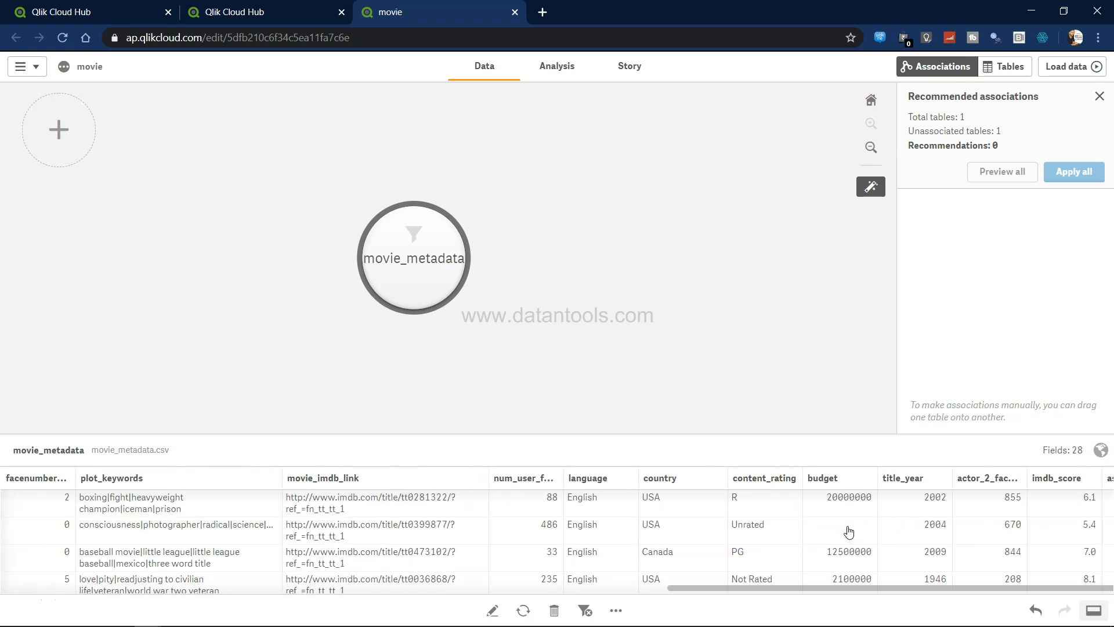
pyautogui.hscroll(-10, 848, 529)
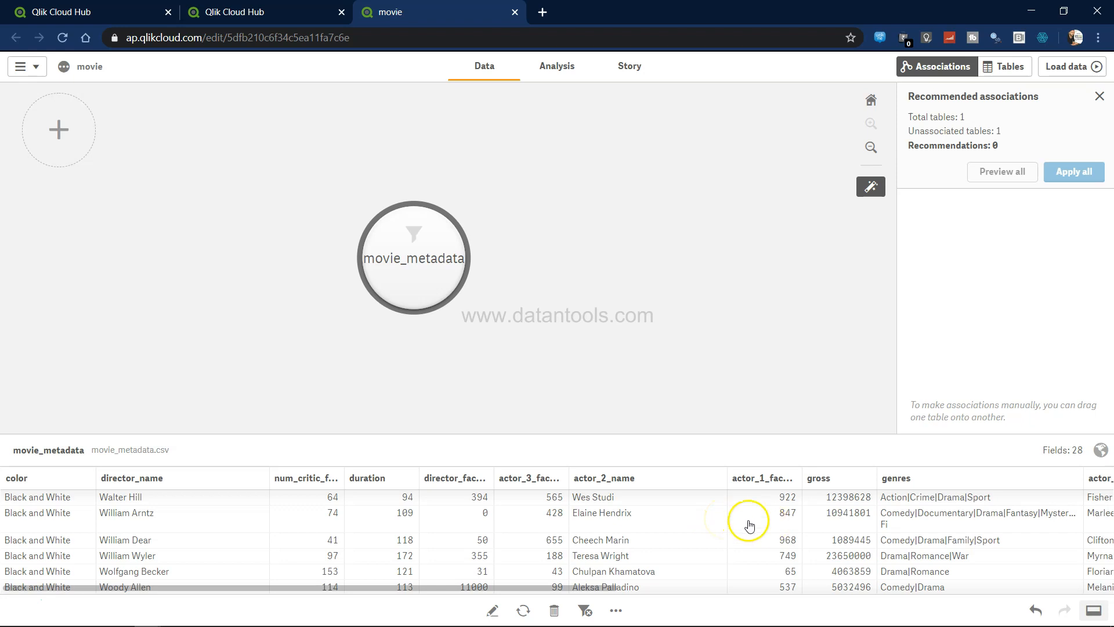
pyautogui.scroll(1, 773, 520)
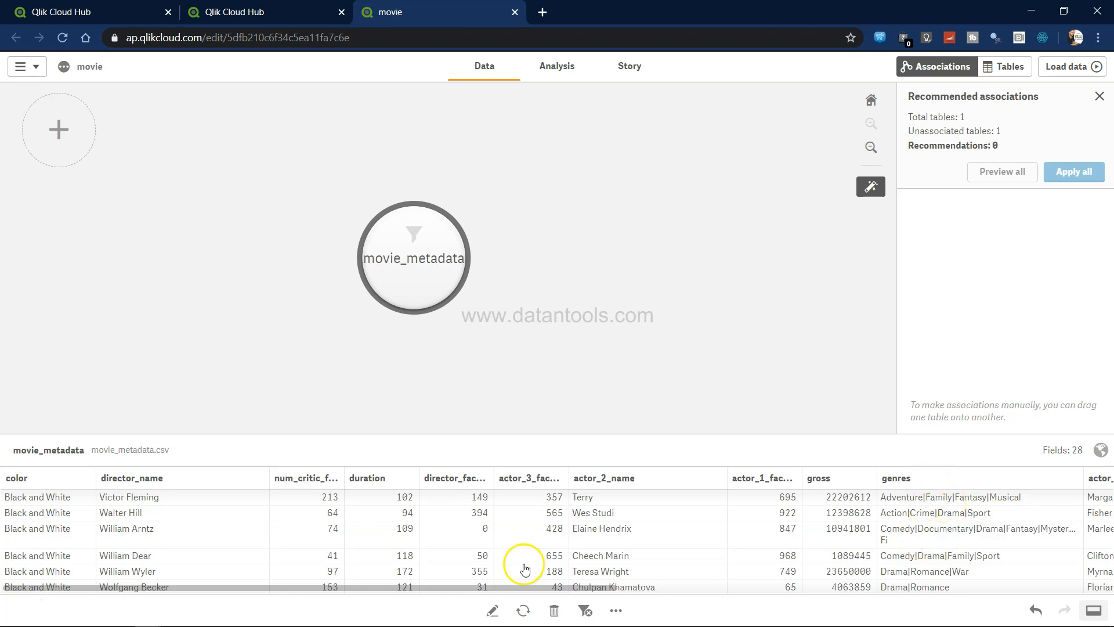
# Split the genres field of movie_metadata at all instances of the | delimiter and create the fields genres-1 to genres-4
pyautogui.click(493, 610)
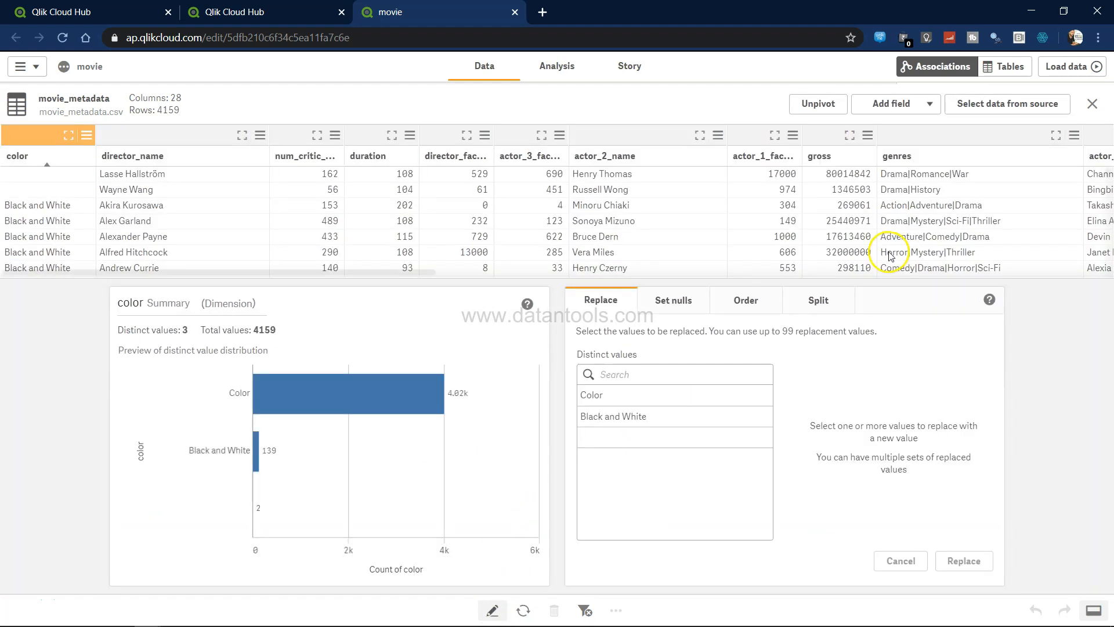
pyautogui.click(934, 141)
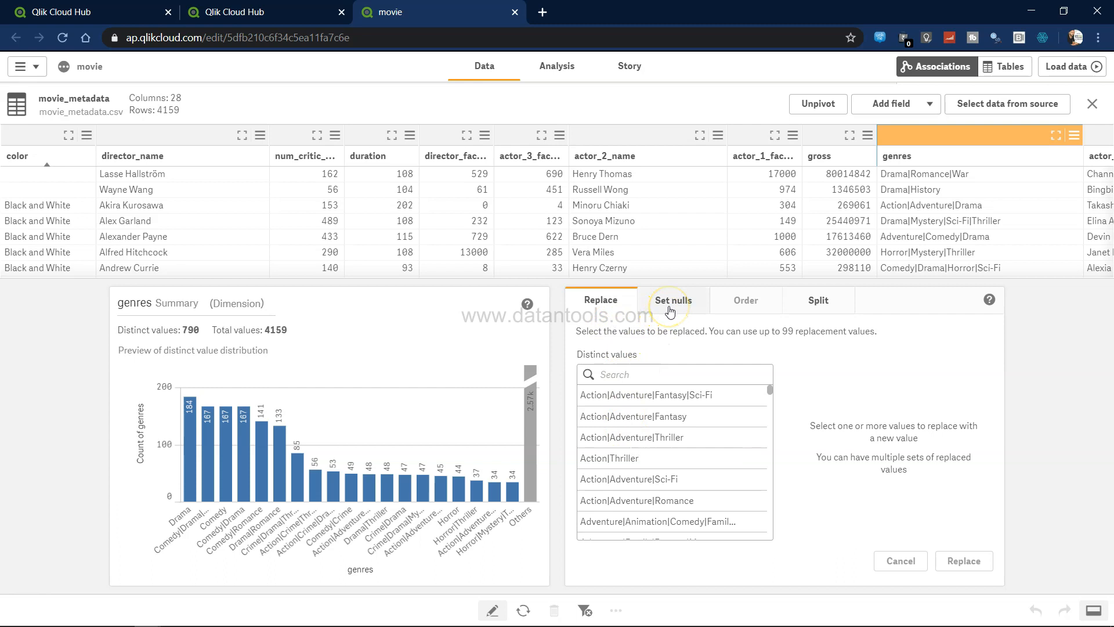
pyautogui.click(818, 301)
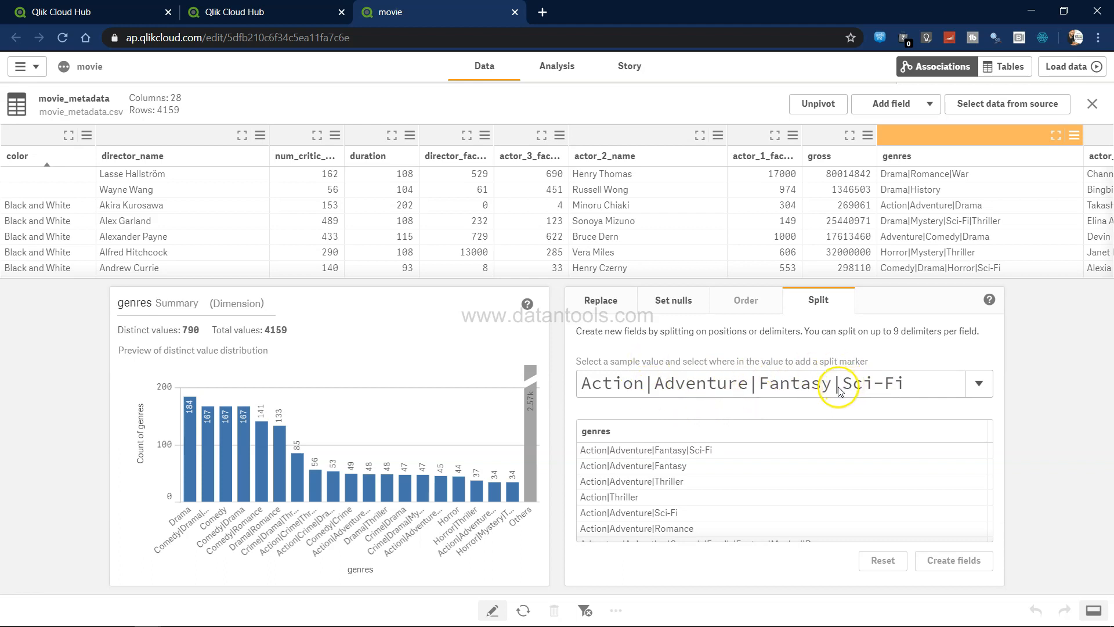
pyautogui.click(649, 388)
pyautogui.click(648, 385)
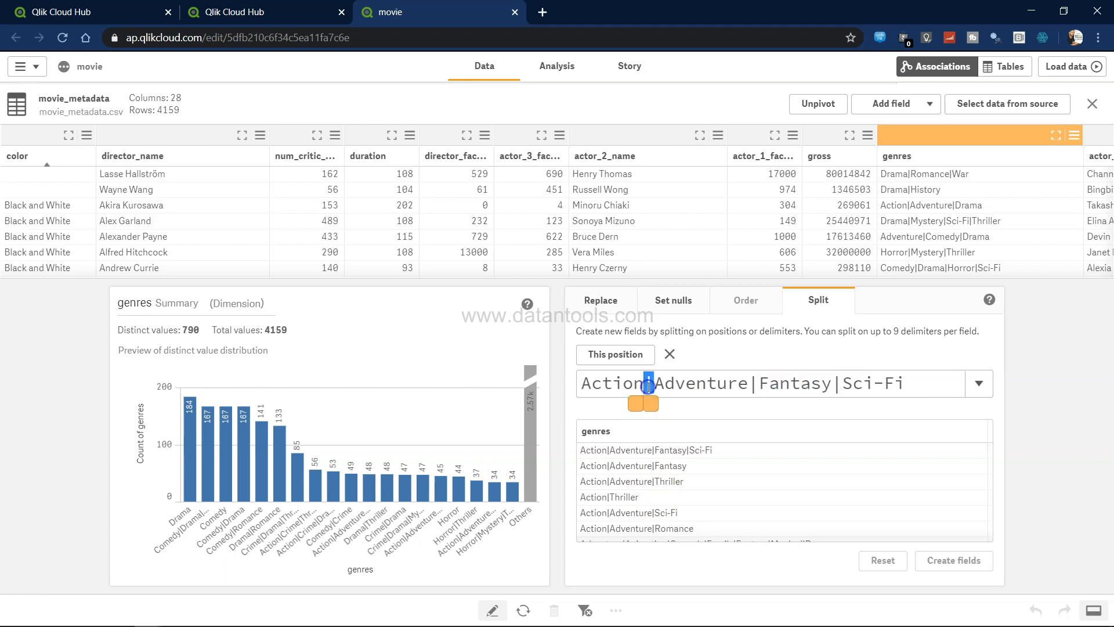
pyautogui.click(752, 386)
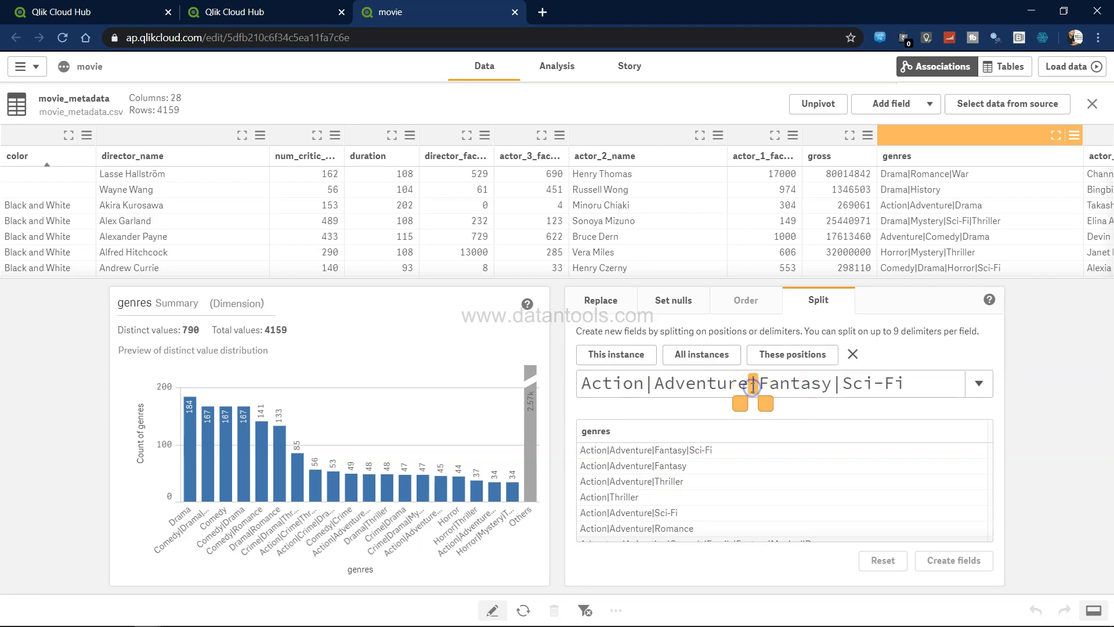
pyautogui.click(836, 384)
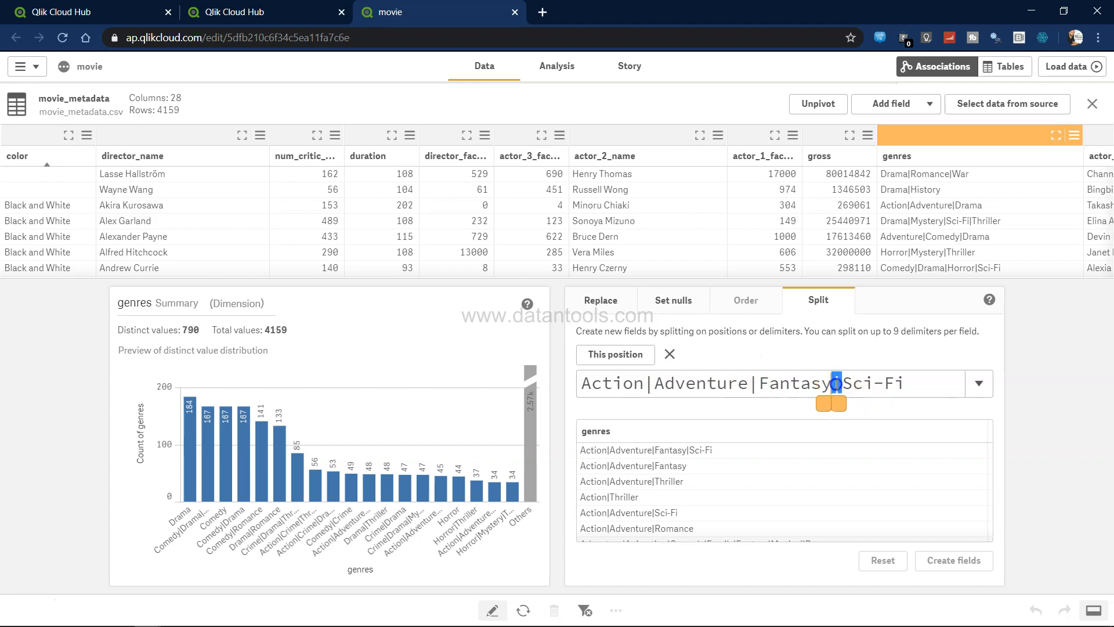
pyautogui.click(757, 432)
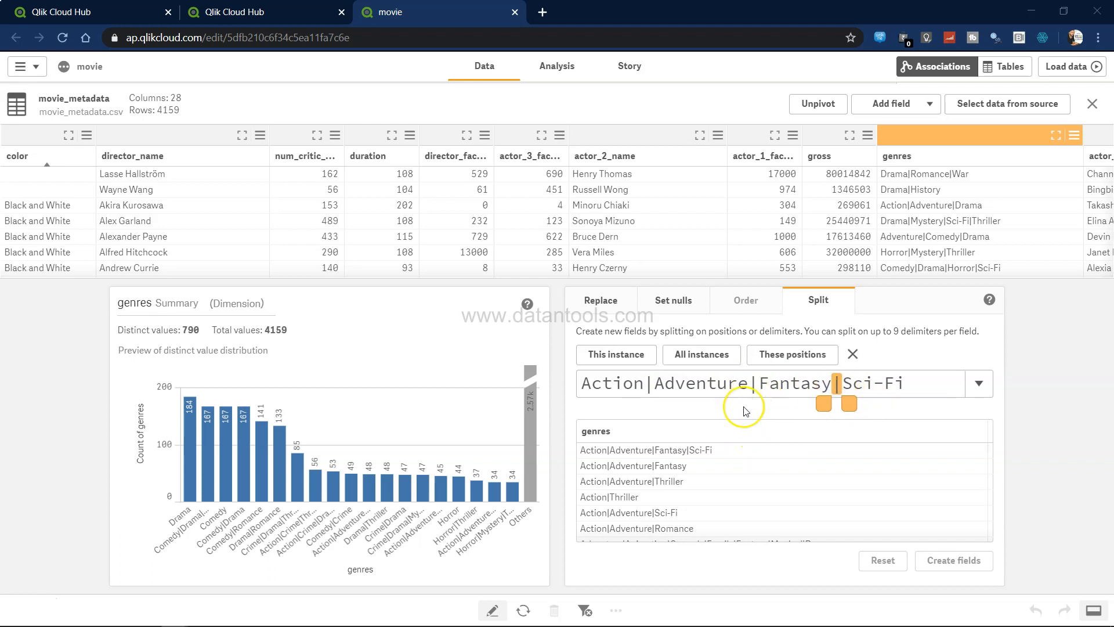
pyautogui.click(714, 356)
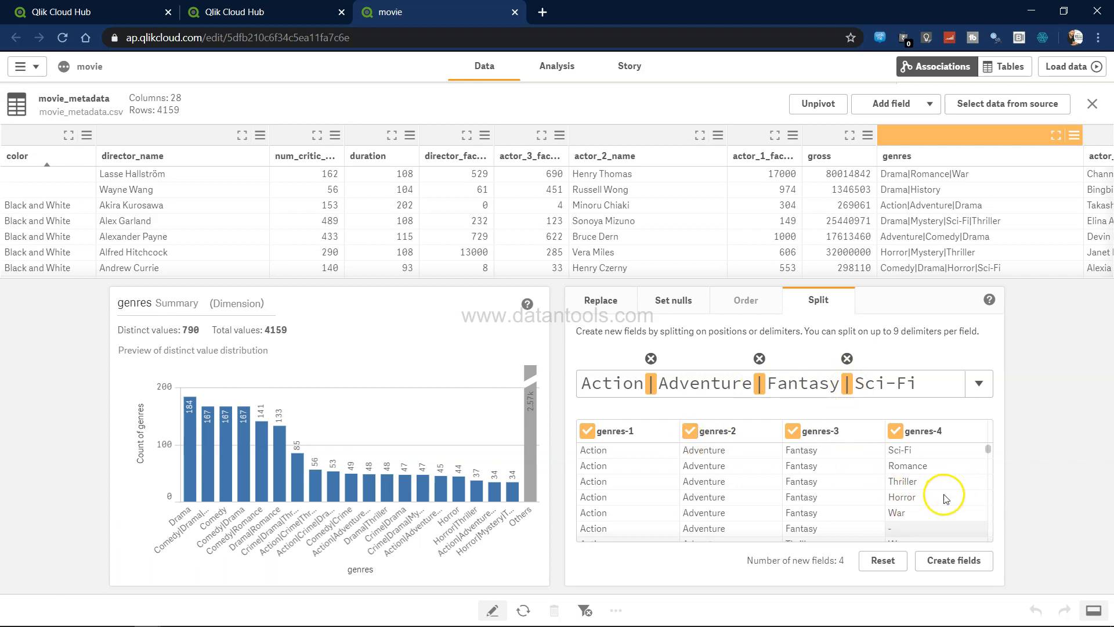
pyautogui.click(950, 562)
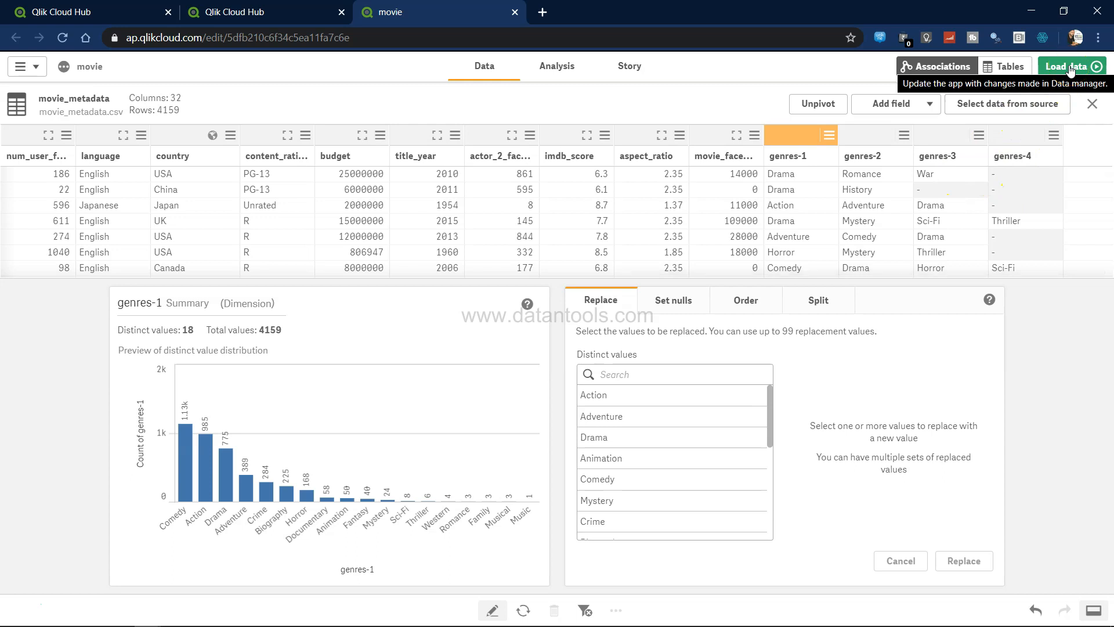
# Examine the value distribution and bucket preview of the actor_3_facebook_likes field
pyautogui.hscroll(-5, 749, 243)
pyautogui.hscroll(-5, 749, 243)
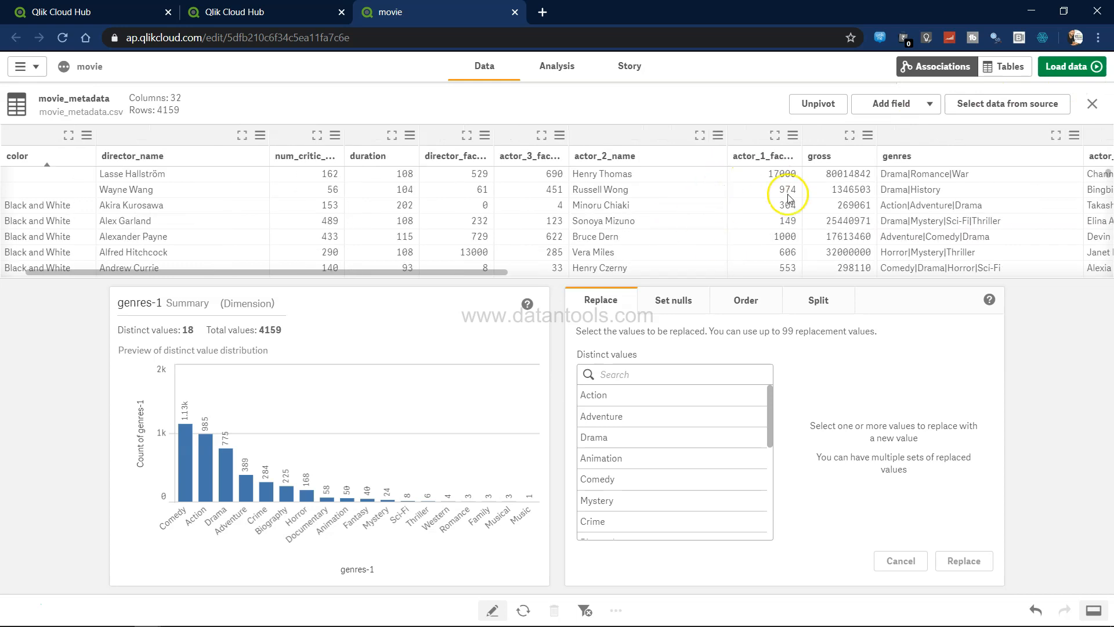
pyautogui.click(520, 141)
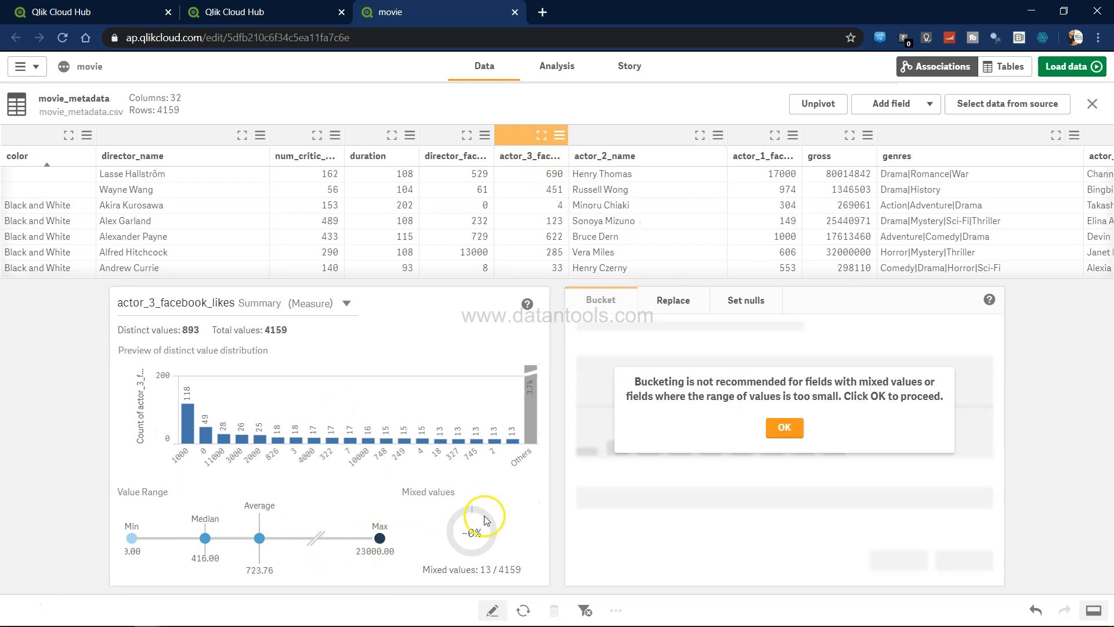
pyautogui.click(788, 429)
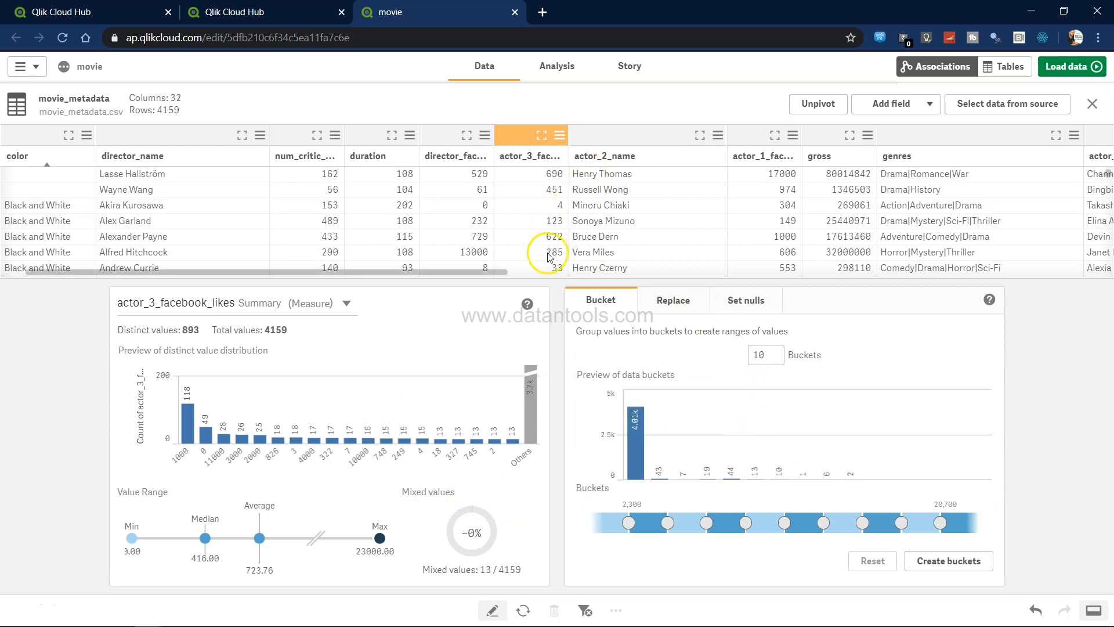
# Load the changed table data into the app and open My new sheet for editing
pyautogui.click(1075, 72)
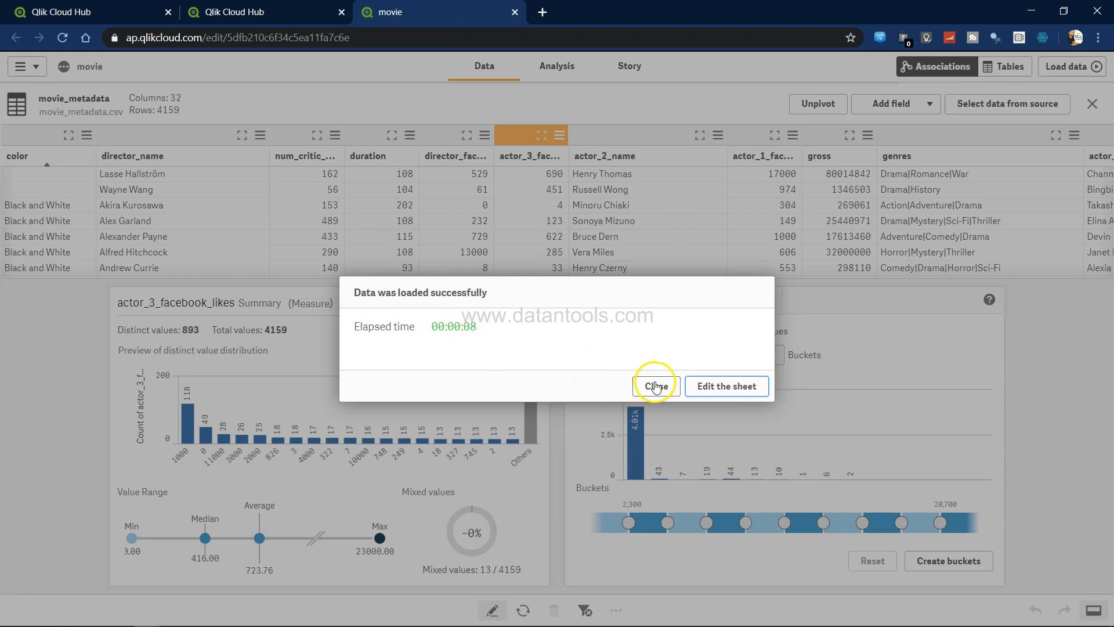
pyautogui.click(637, 386)
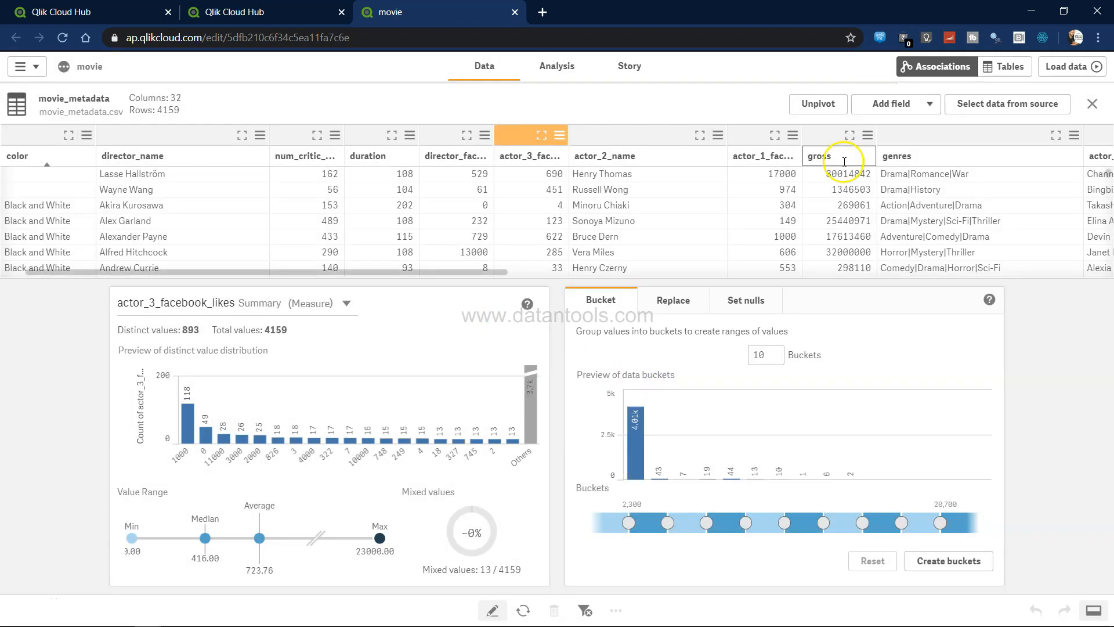
pyautogui.click(38, 65)
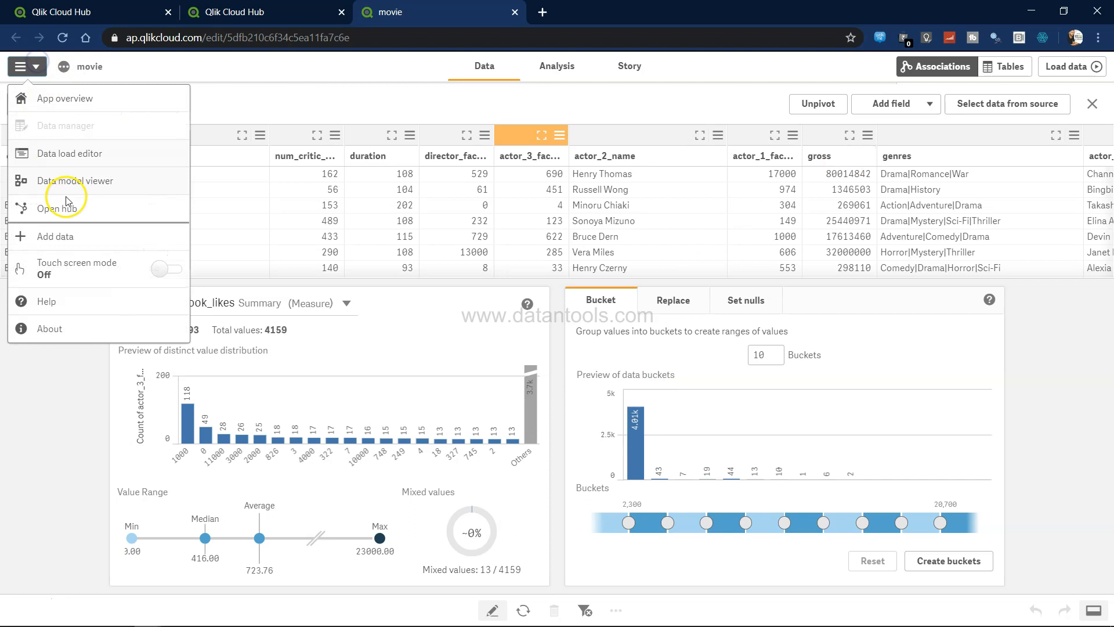
pyautogui.click(69, 100)
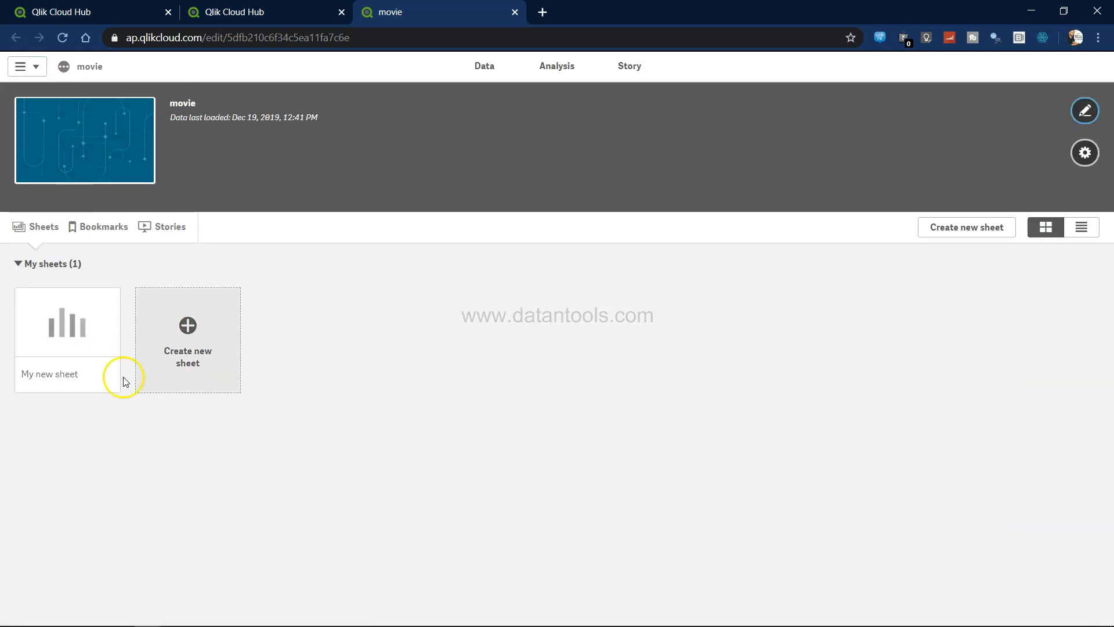
pyautogui.click(71, 325)
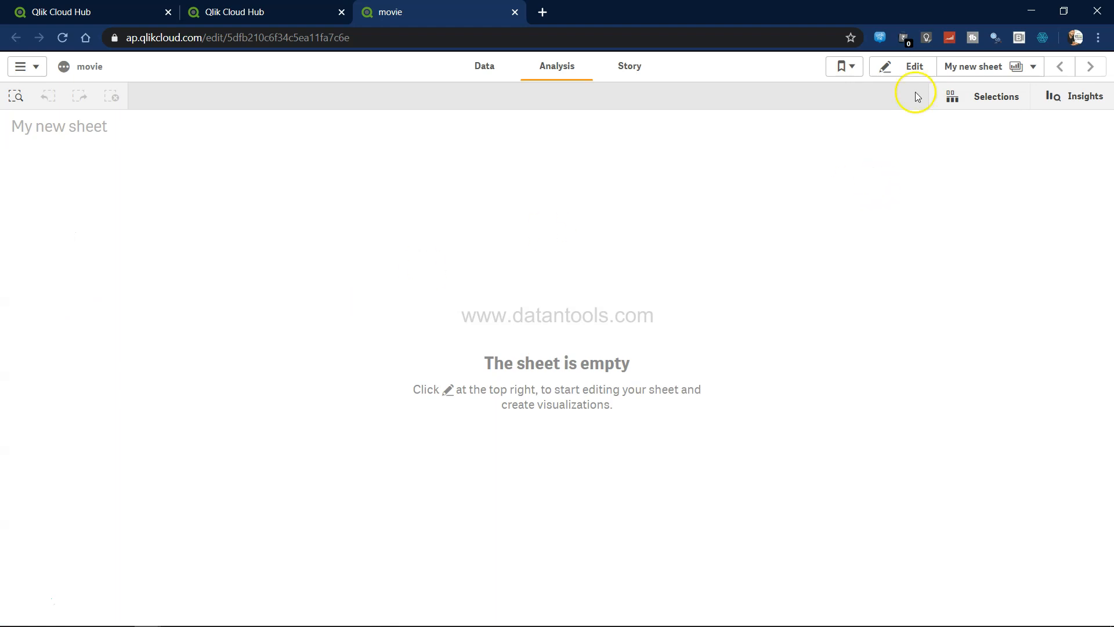
pyautogui.click(913, 66)
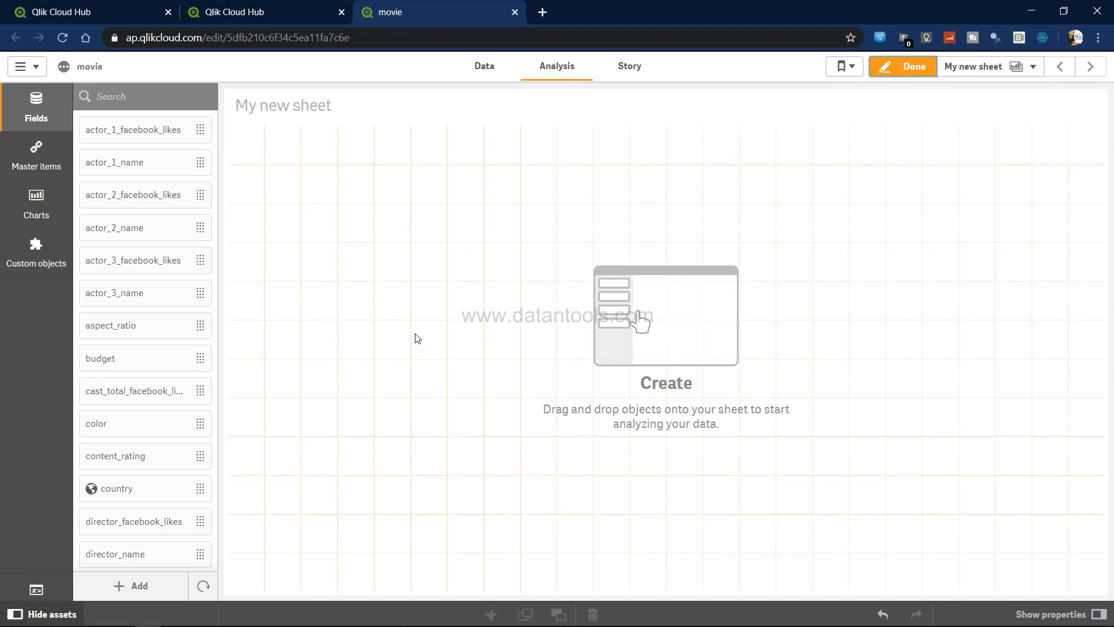
# Place a KPI object in the sheet's upper-left corner and shrink it to about a quarter of the sheet width and two grid rows
pyautogui.click(50, 216)
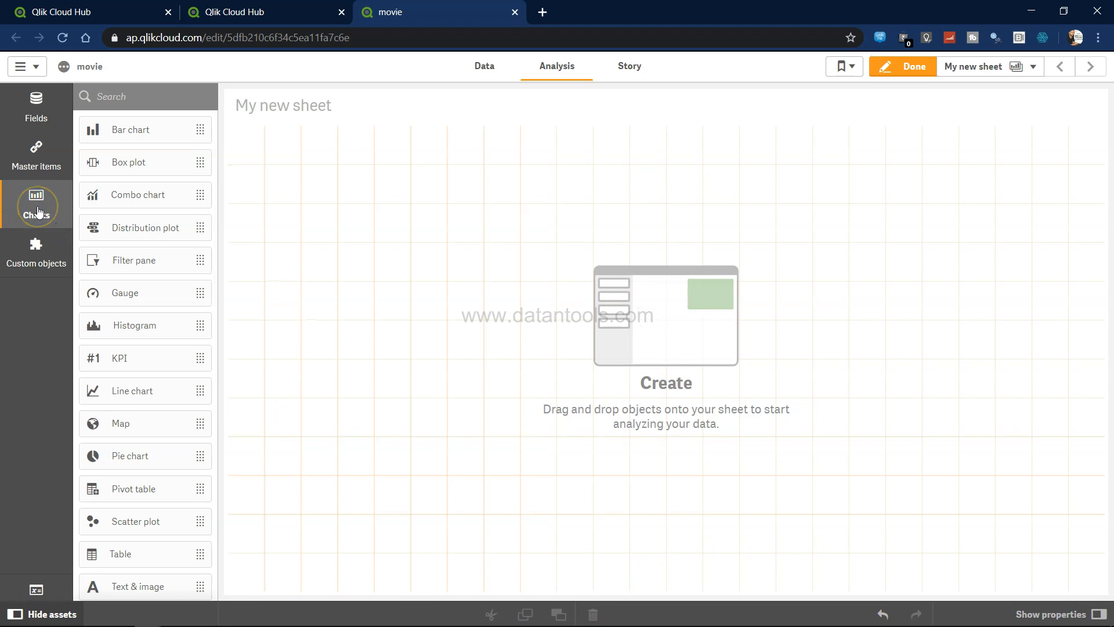
pyautogui.click(135, 365)
pyautogui.moveTo(135, 365); pyautogui.dragTo(324, 166)
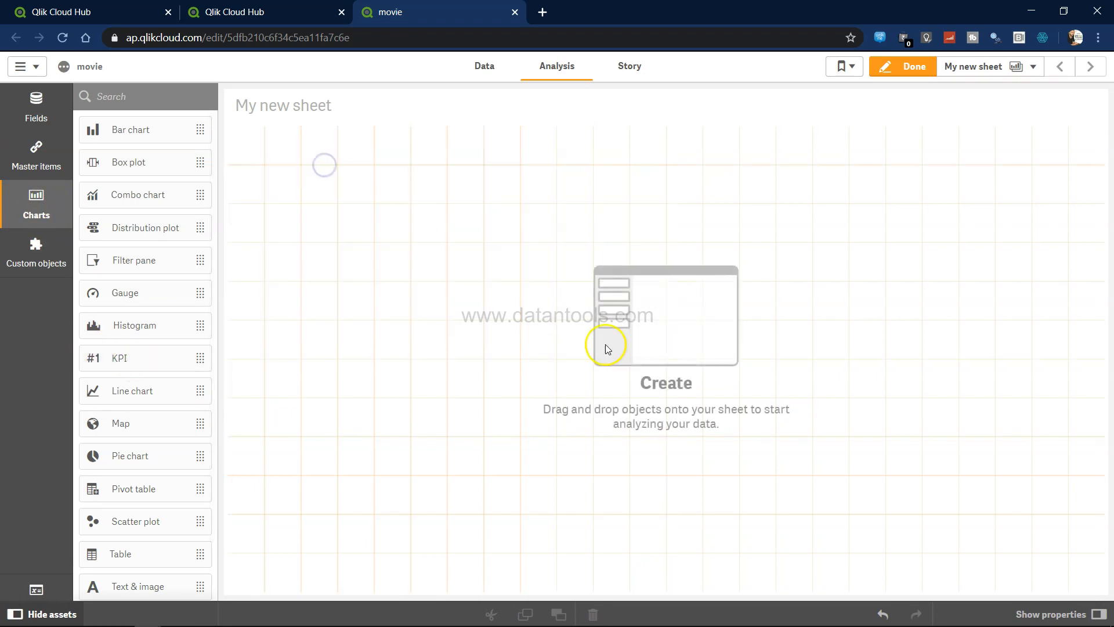
pyautogui.moveTo(573, 355); pyautogui.dragTo(393, 195)
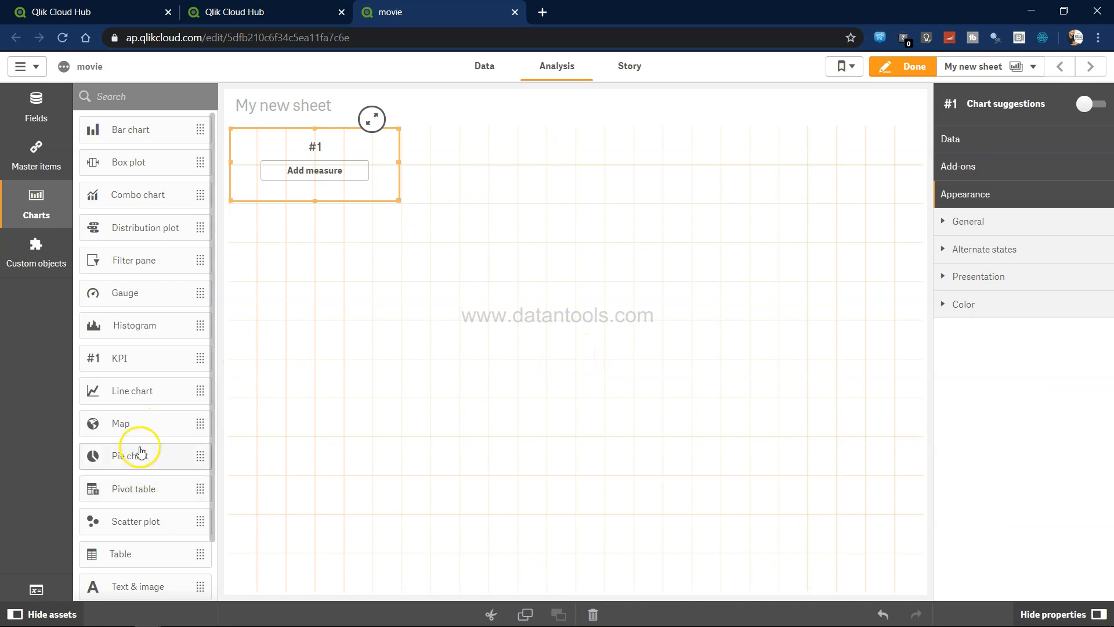
# Add three more KPI objects beside the first, sized equally so that the four fill the sheet's top row
pyautogui.moveTo(140, 363); pyautogui.dragTo(482, 152)
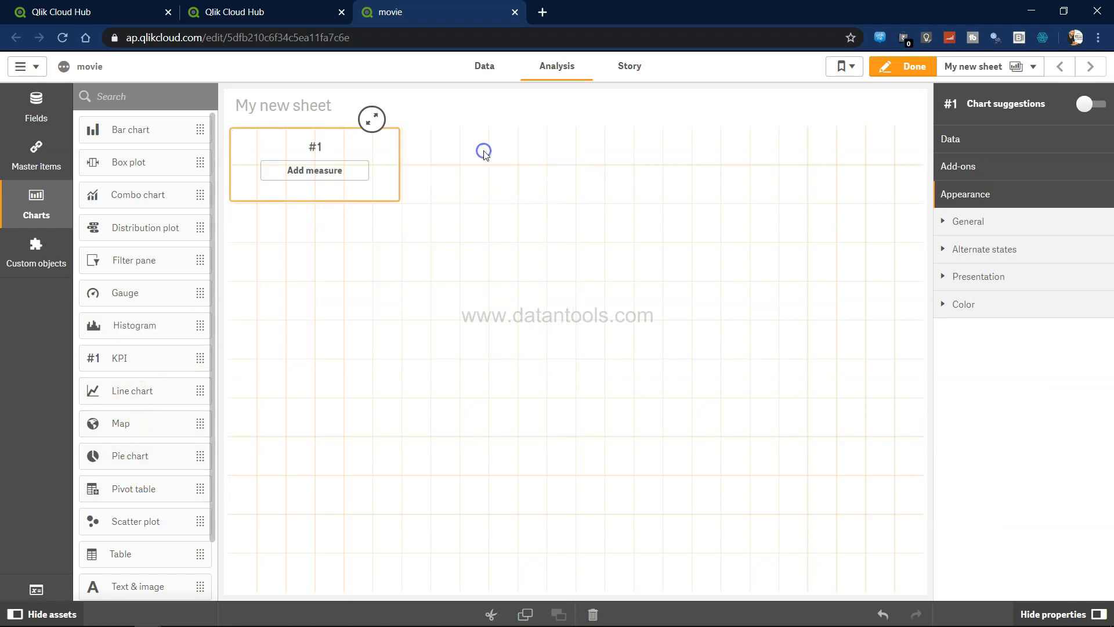
pyautogui.moveTo(139, 359); pyautogui.dragTo(658, 168)
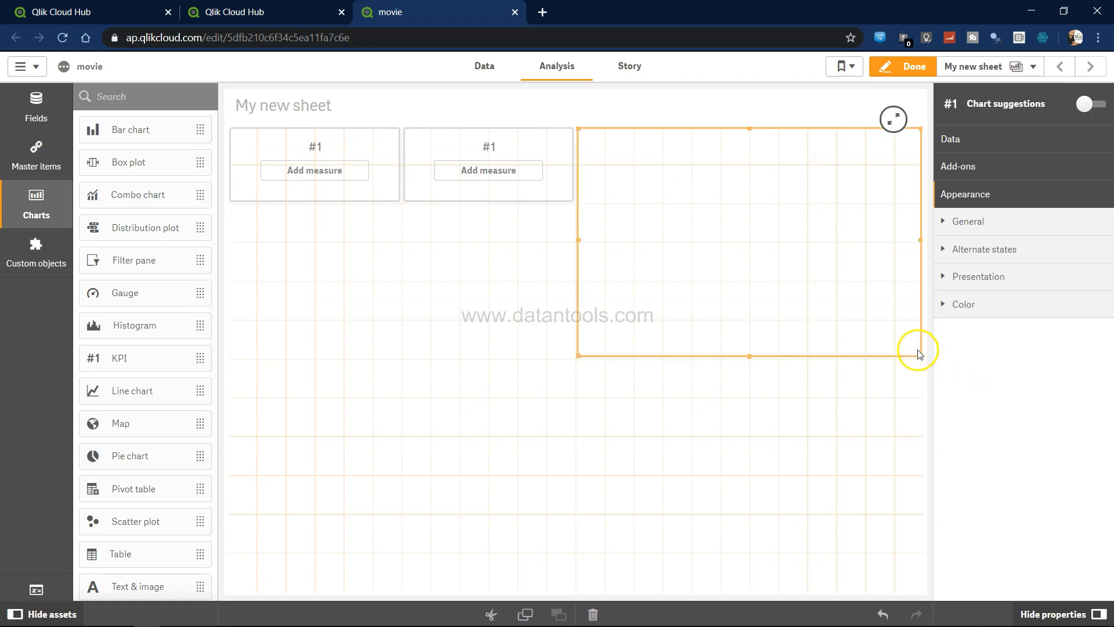
pyautogui.click(923, 358)
pyautogui.click(919, 354)
pyautogui.moveTo(918, 354); pyautogui.dragTo(711, 186)
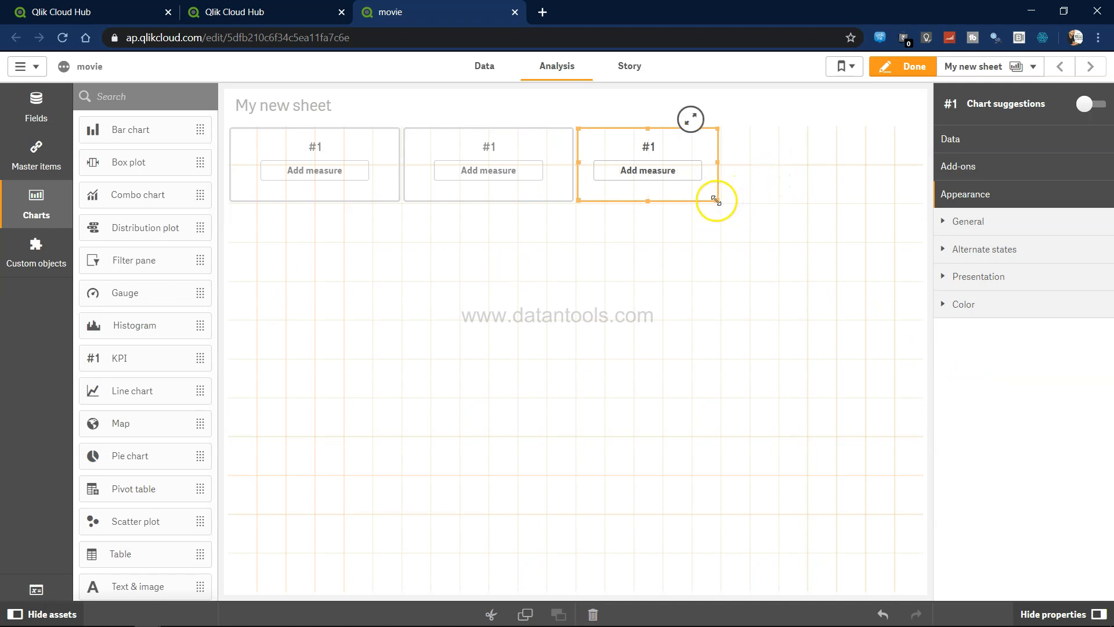
pyautogui.moveTo(716, 200); pyautogui.dragTo(742, 203)
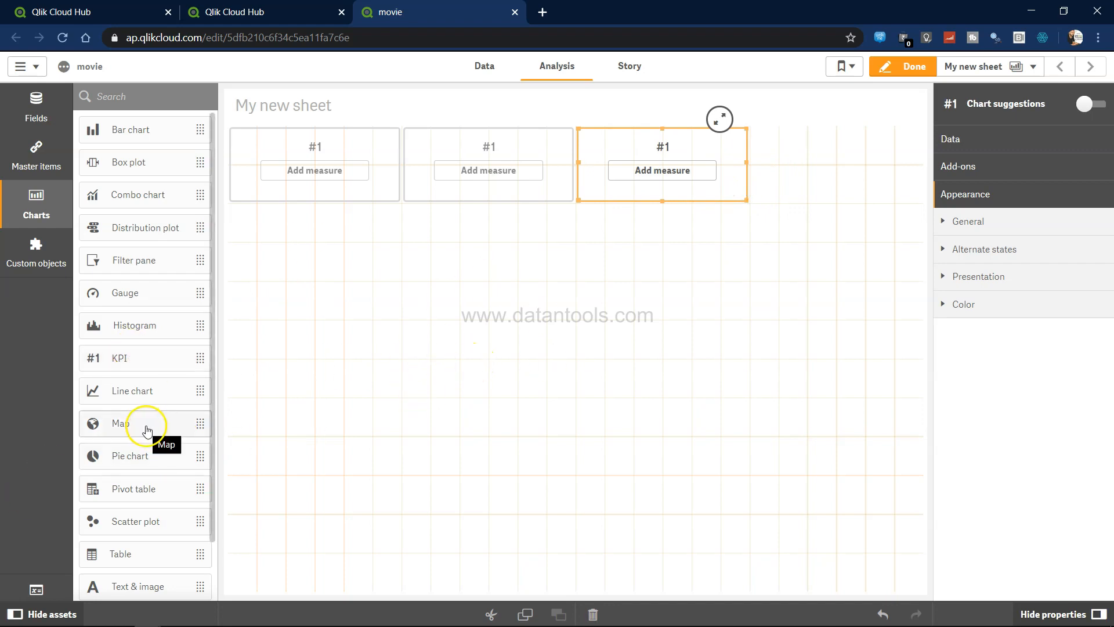
pyautogui.moveTo(169, 360); pyautogui.dragTo(868, 160)
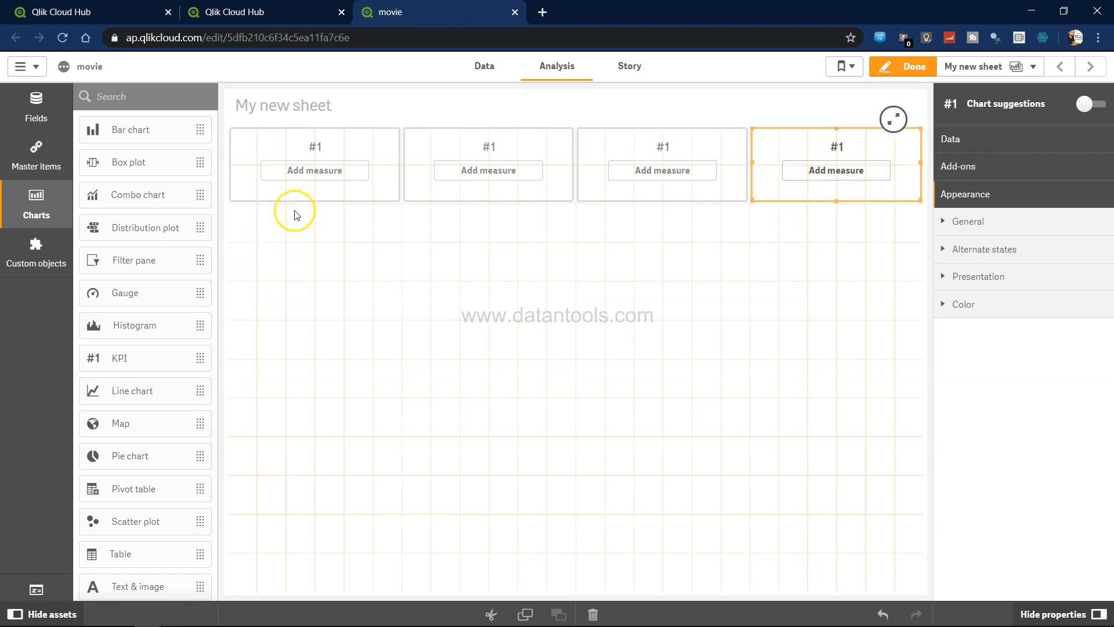
# Check the headline metrics in the Tableau dashboard and set the first KPI's measure to Avg(duration) in the Qlik sheet
pyautogui.hotkey('alt', 'Tab')
pyautogui.hotkey('alt', 'Tab')
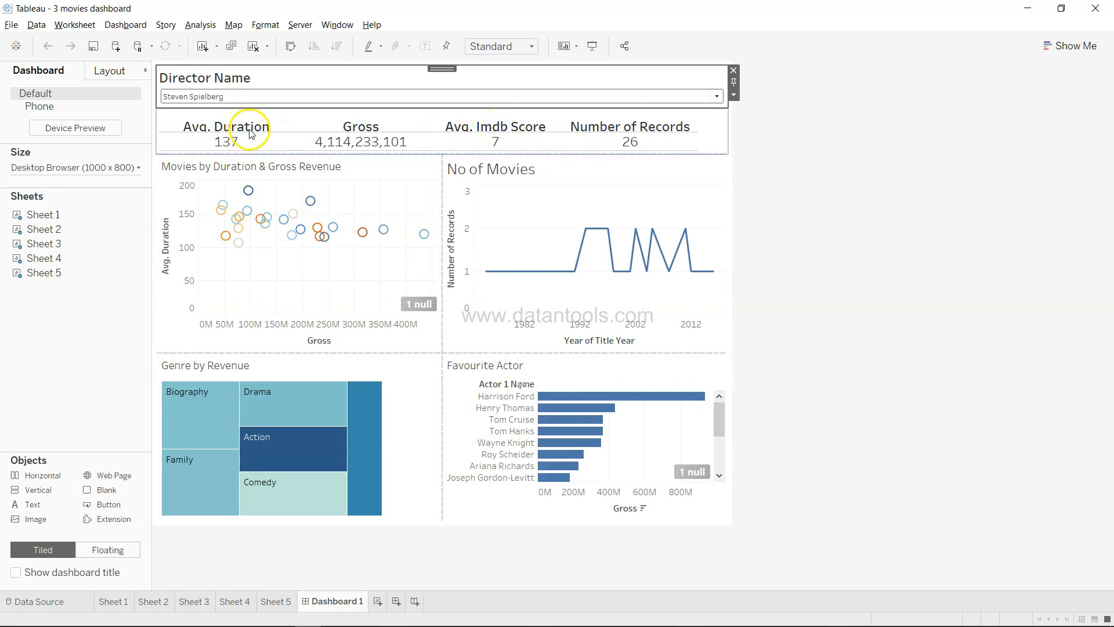
pyautogui.hotkey('alt', 'Tab')
pyautogui.click(297, 170)
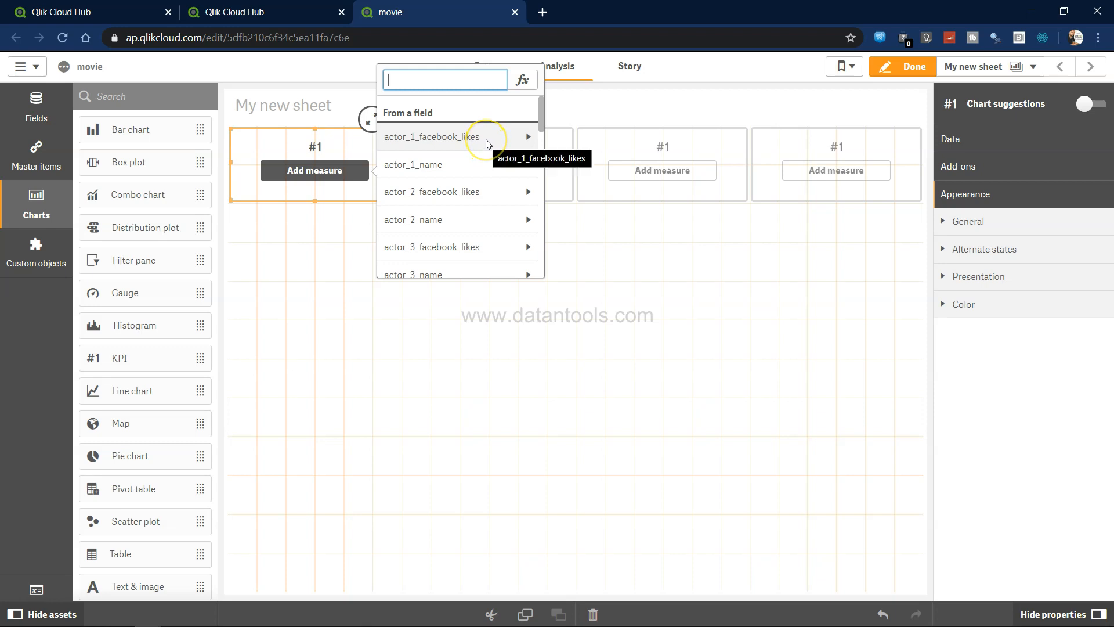
pyautogui.write('dur')
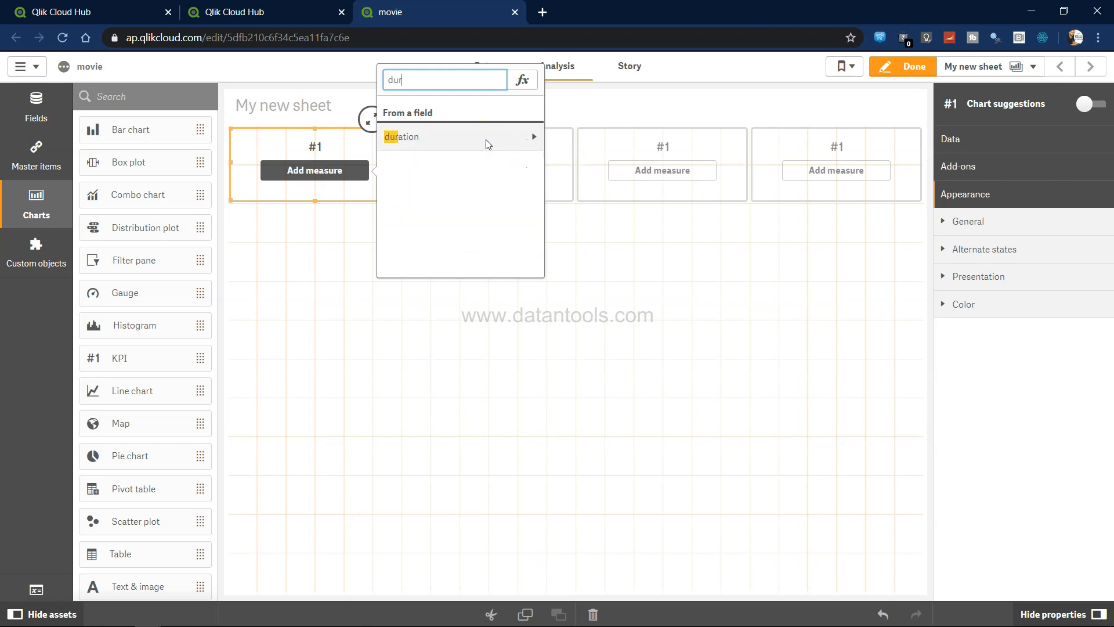
pyautogui.click(530, 138)
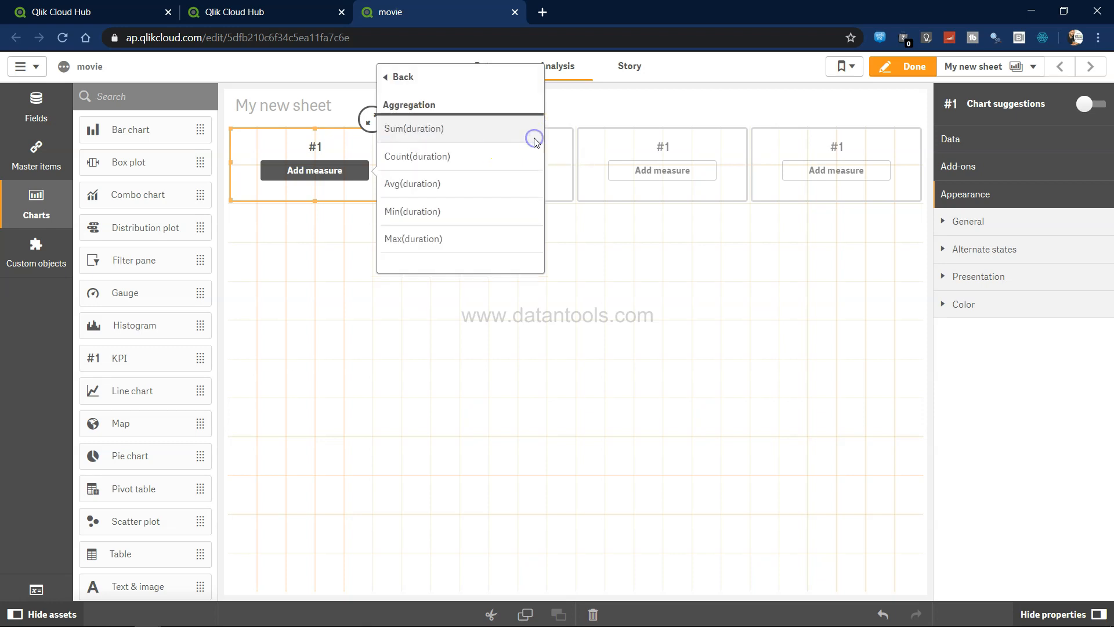
pyautogui.click(436, 186)
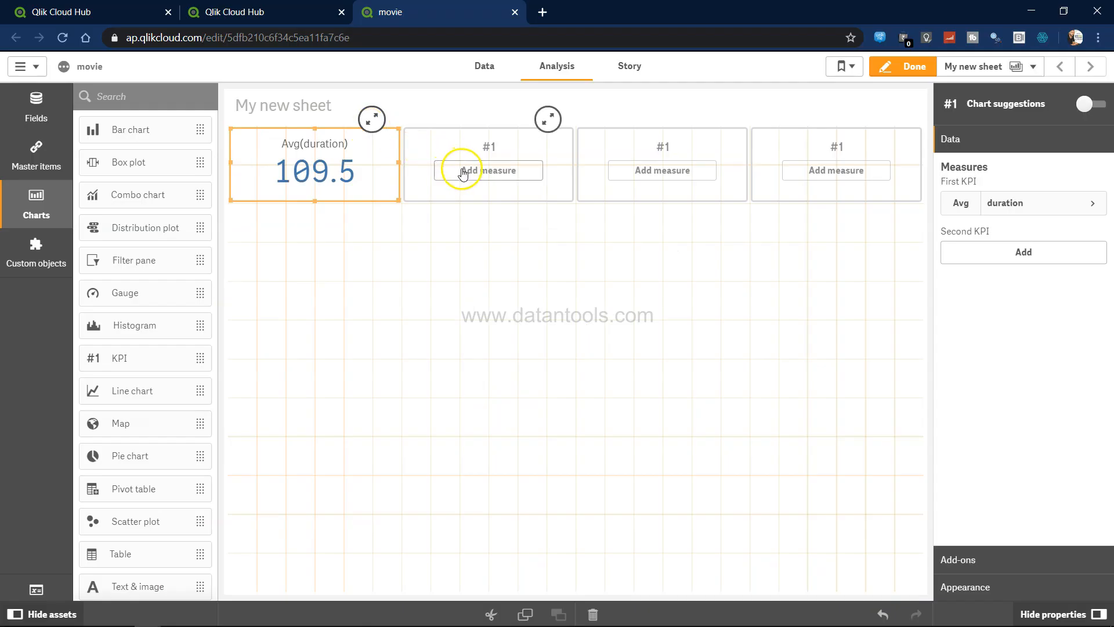
# Set the measure of the second KPI in the top row to Sum(gross)
pyautogui.click(461, 170)
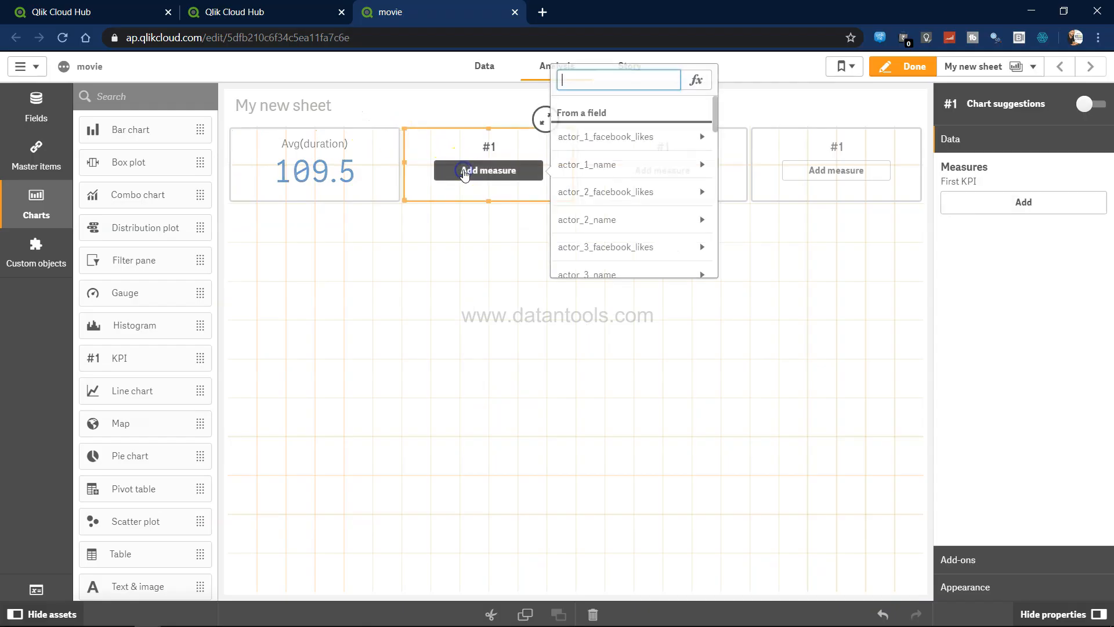
pyautogui.write('gro')
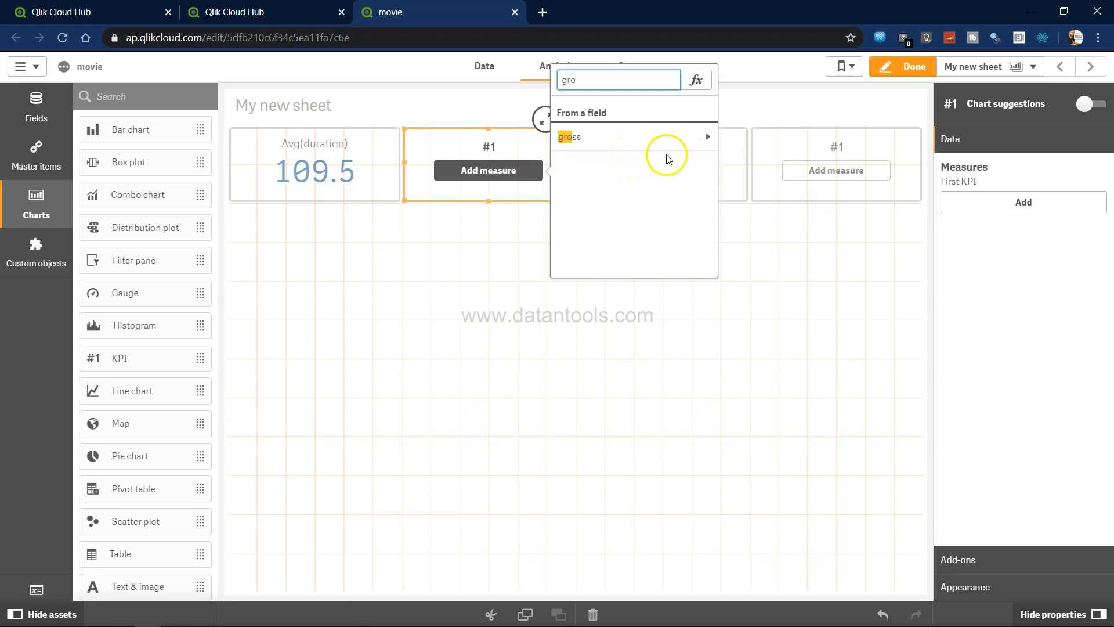
pyautogui.click(704, 137)
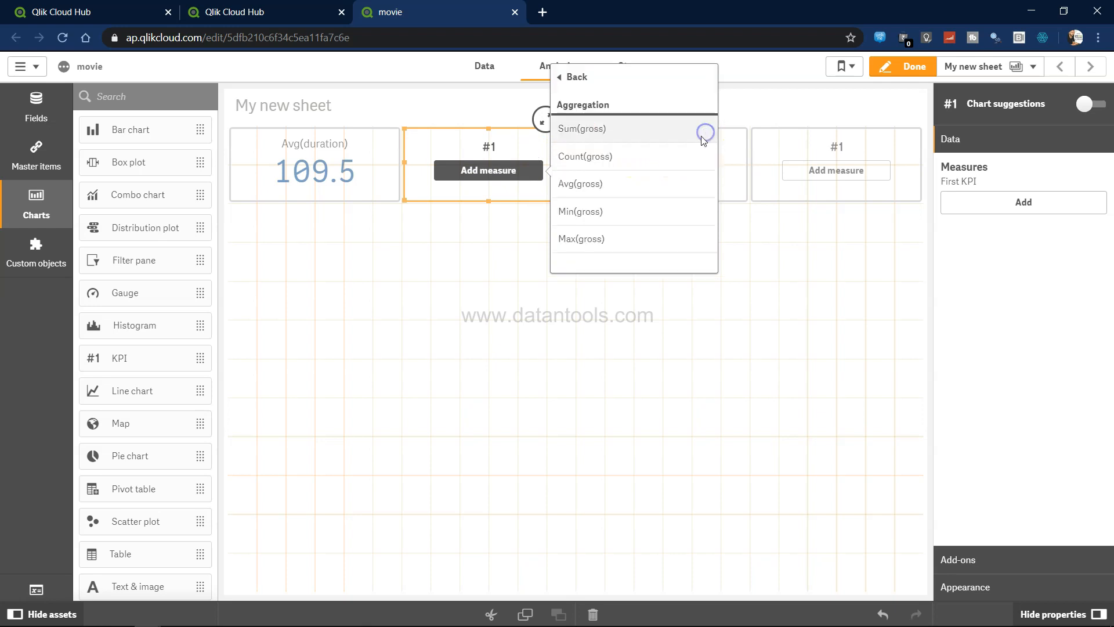
pyautogui.click(603, 132)
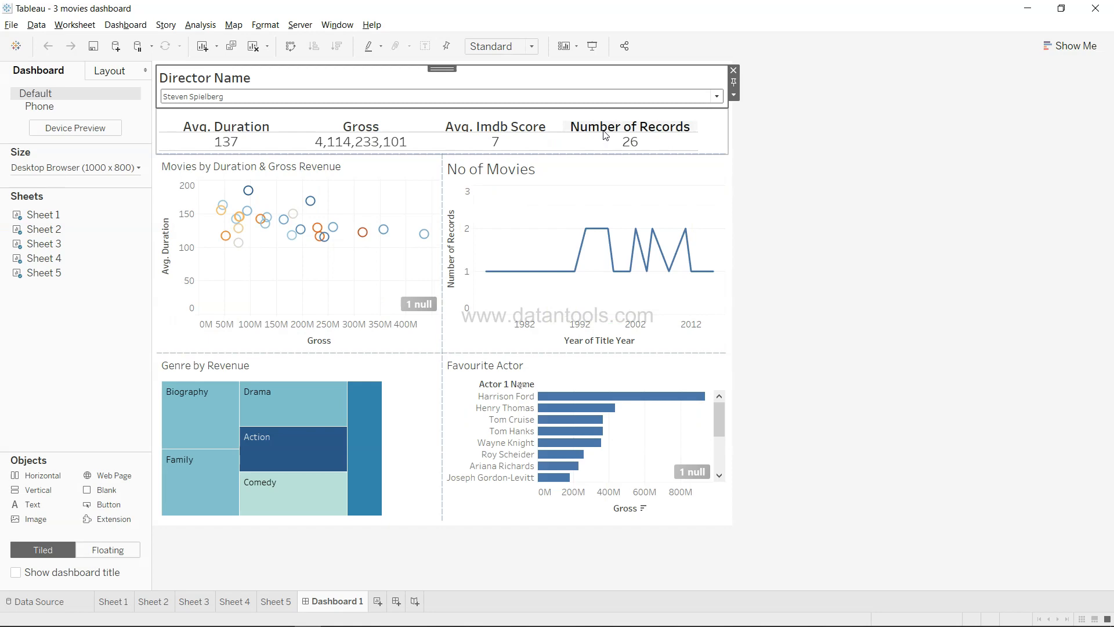
# Return from the Tableau dashboard to the Qlik sheet and set the third KPI's measure to Avg(imdb_score)
pyautogui.hotkey('alt', 'Tab')
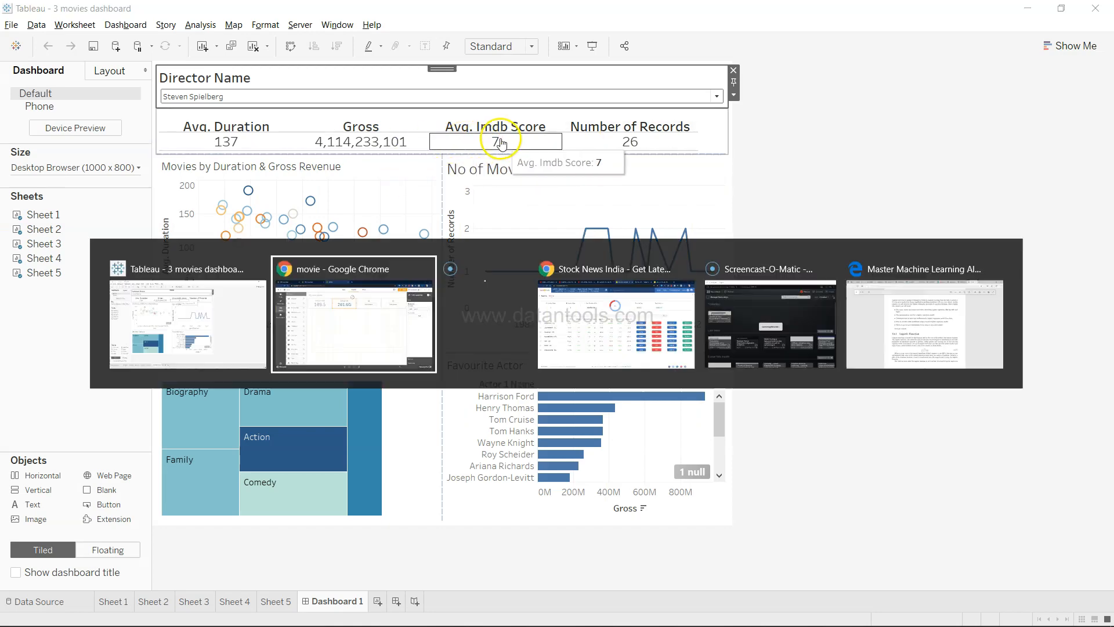
pyautogui.click(662, 170)
pyautogui.write('im')
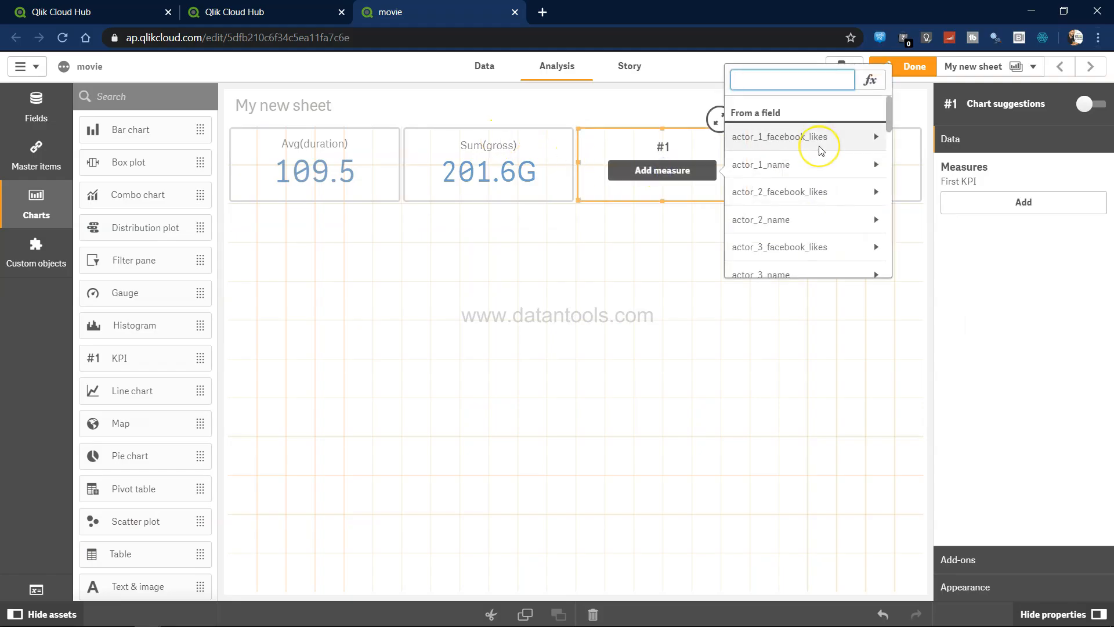
pyautogui.click(879, 138)
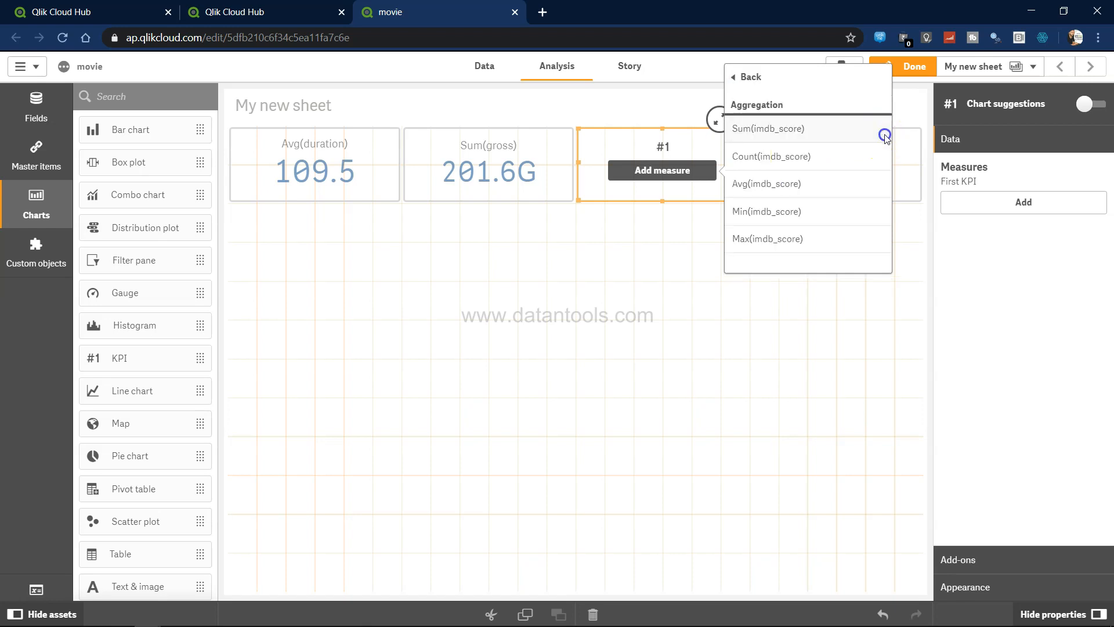
pyautogui.click(767, 184)
# Set the measure of the fourth KPI in the top row to Count(movie_title)
pyautogui.click(834, 174)
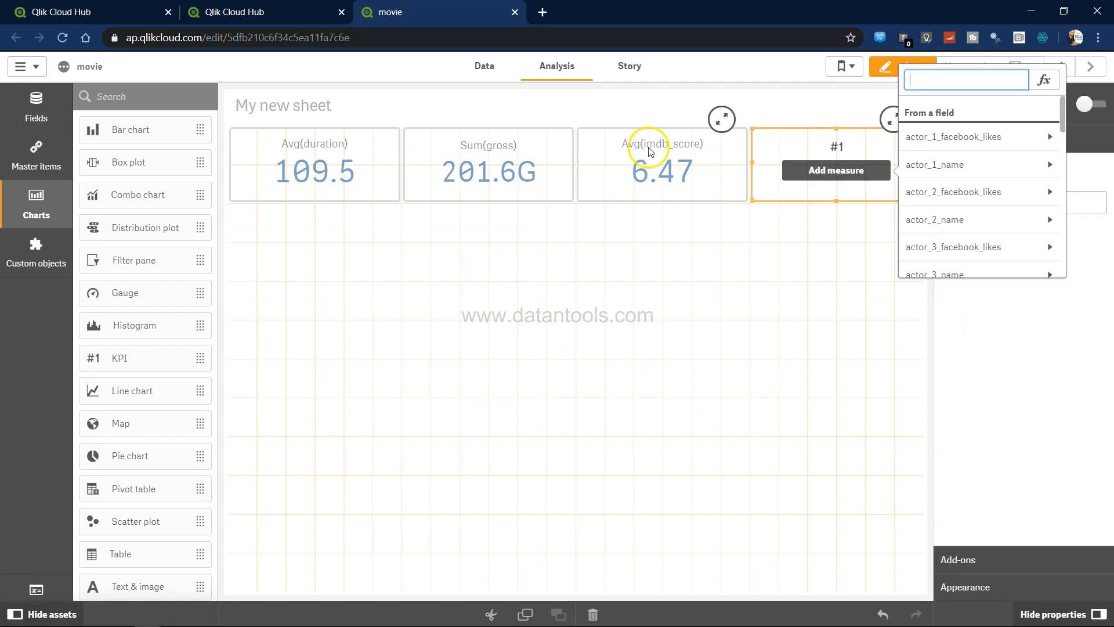
pyautogui.scroll(-3, 978, 229)
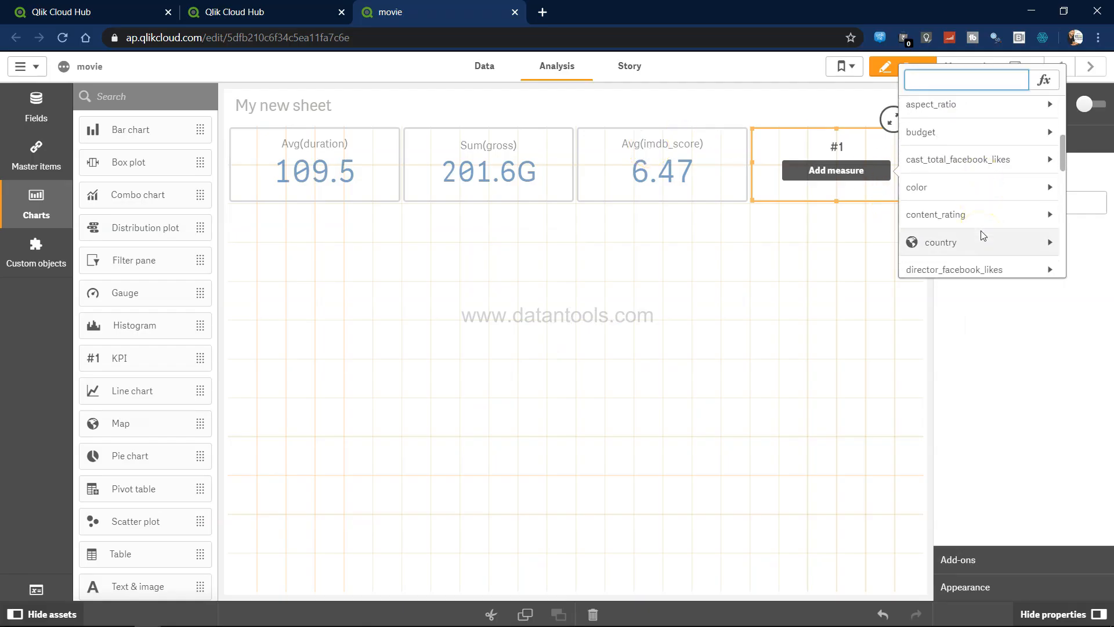
pyautogui.scroll(-3, 983, 235)
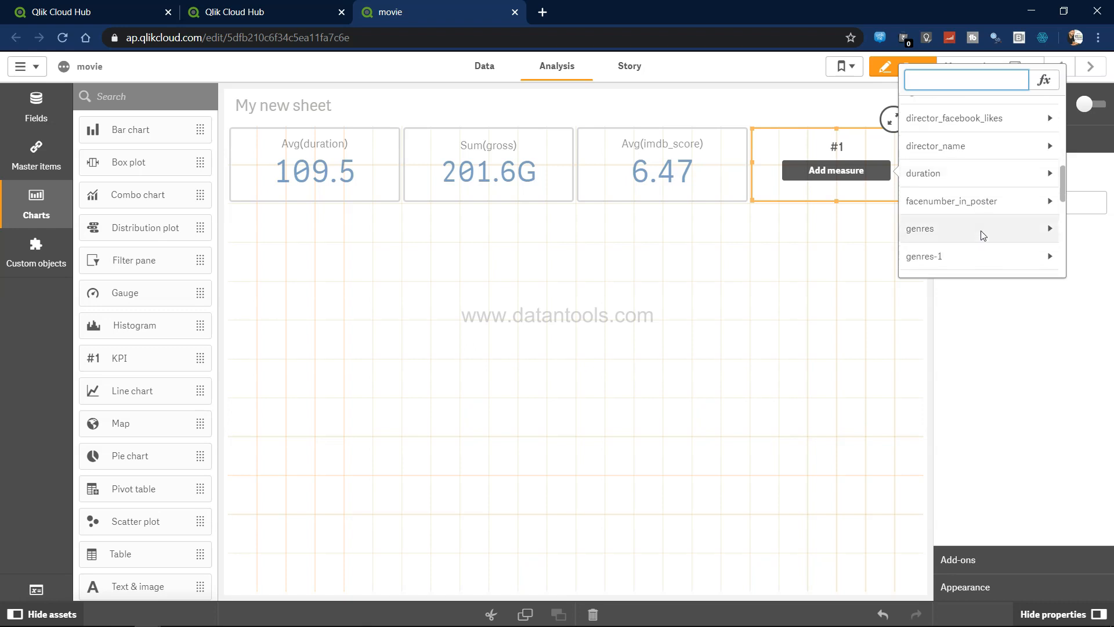
pyautogui.scroll(-4, 983, 235)
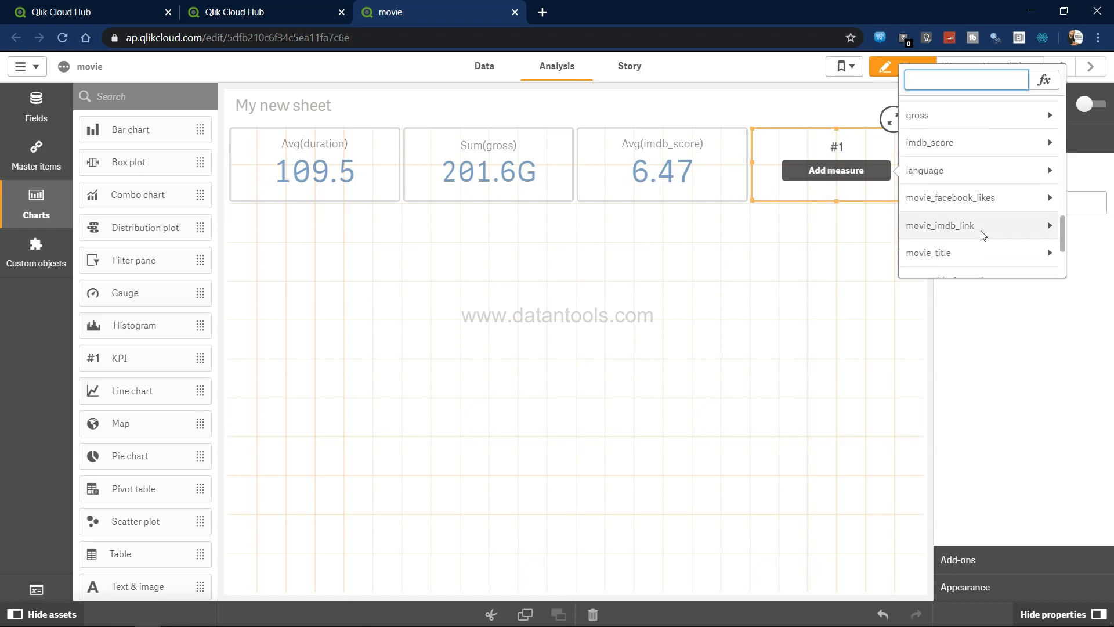
pyautogui.scroll(-1, 982, 235)
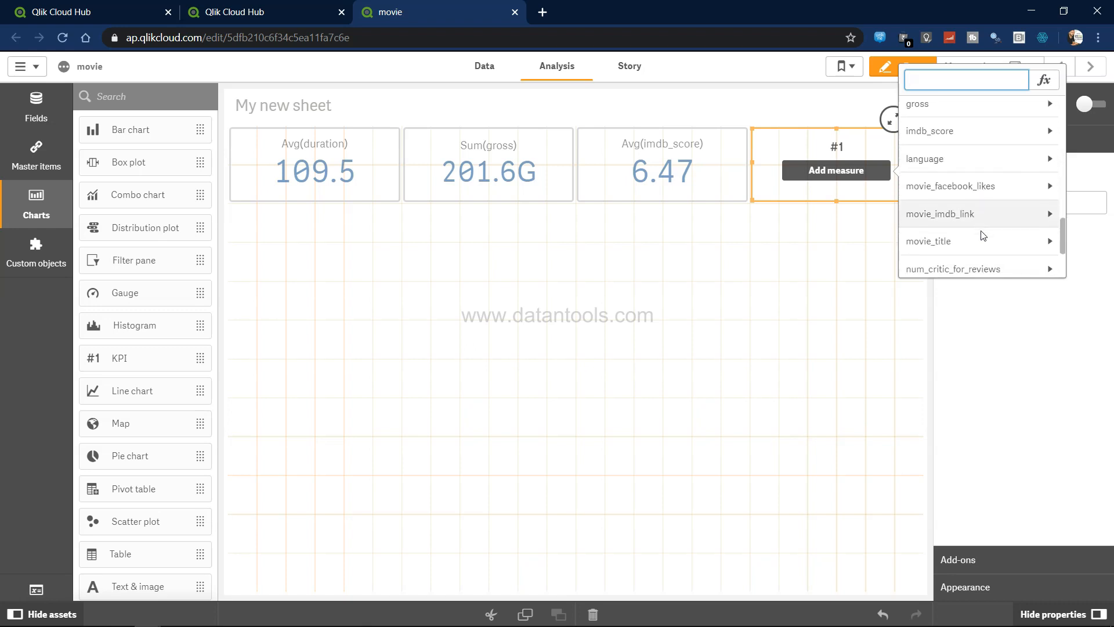
pyautogui.click(1045, 251)
pyautogui.click(966, 156)
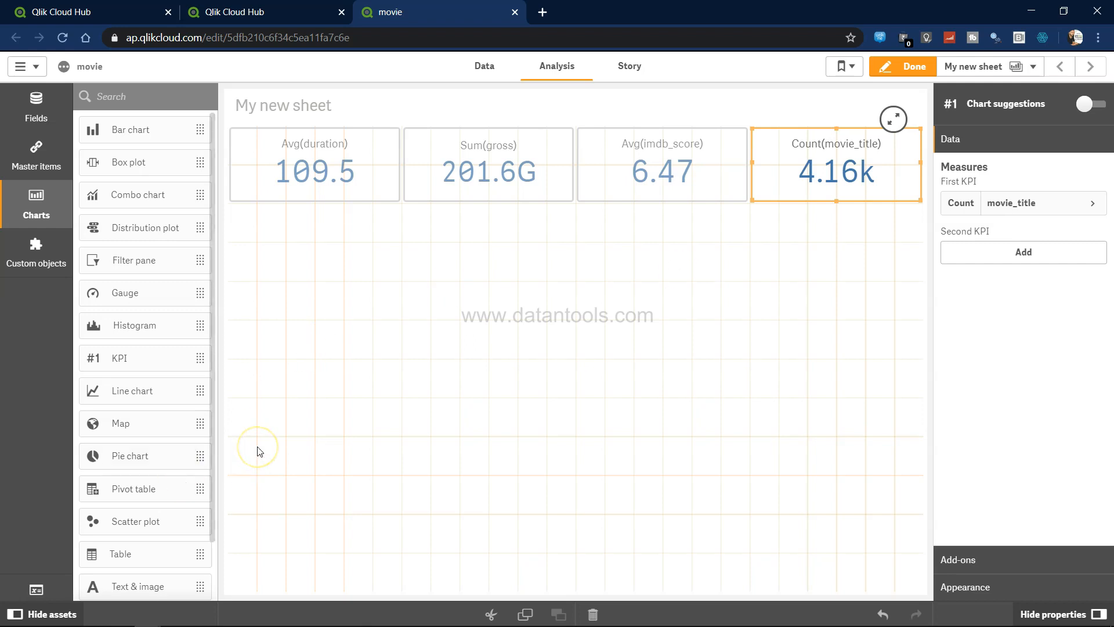
# Check the next chart in Tableau and add a scatter plot under the first two KPIs, half the sheet wide and five grid rows tall
pyautogui.hotkey('alt', 'Tab')
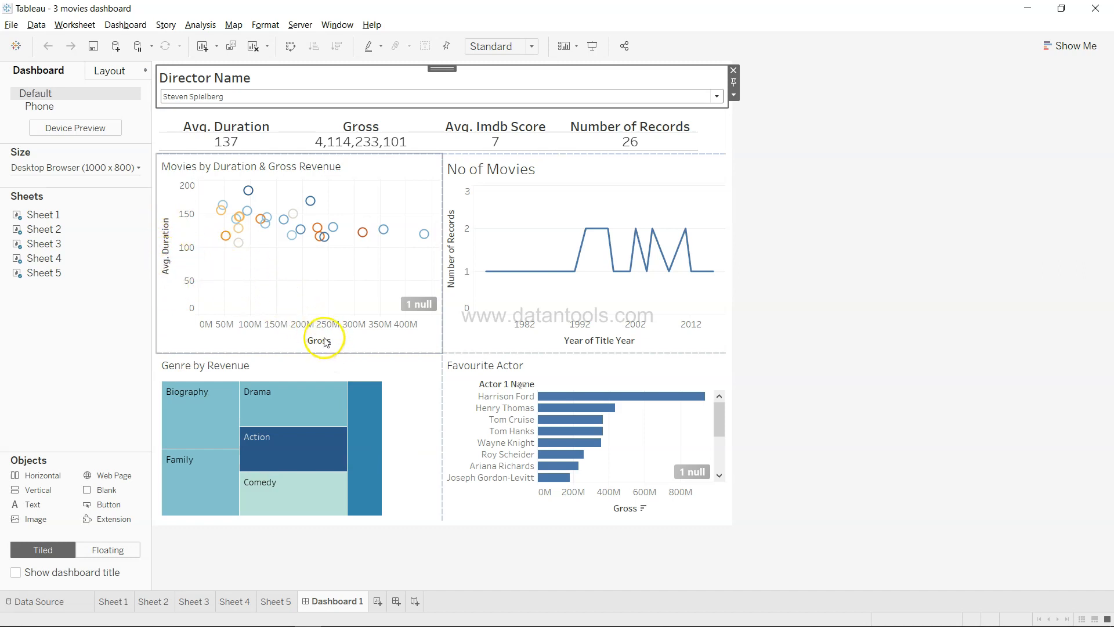
pyautogui.hotkey('alt', 'Tab')
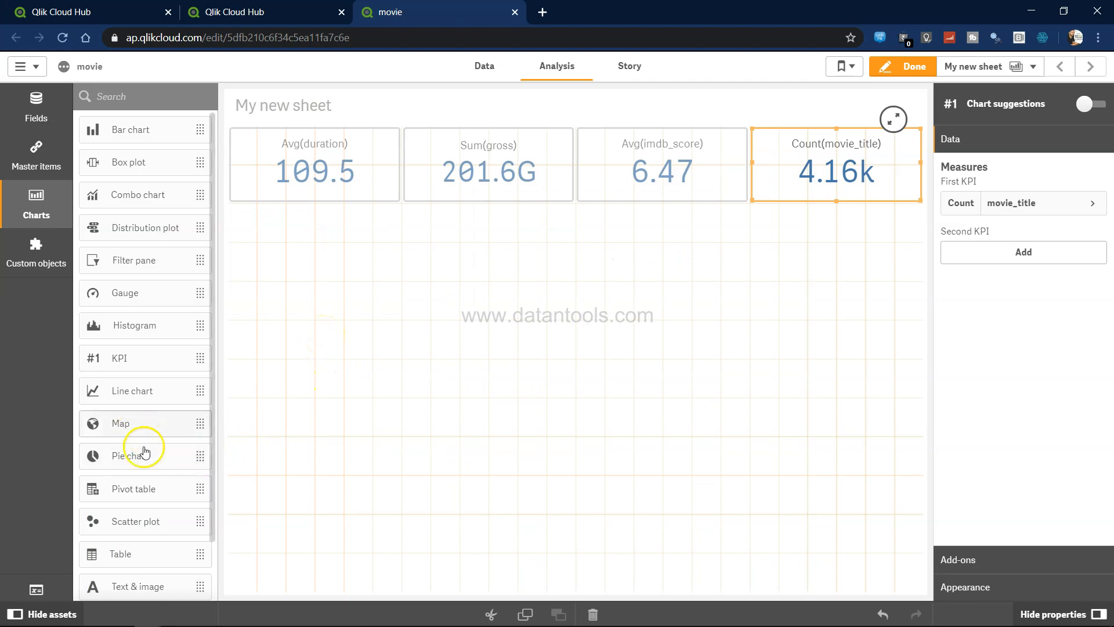
pyautogui.moveTo(146, 537); pyautogui.dragTo(330, 311)
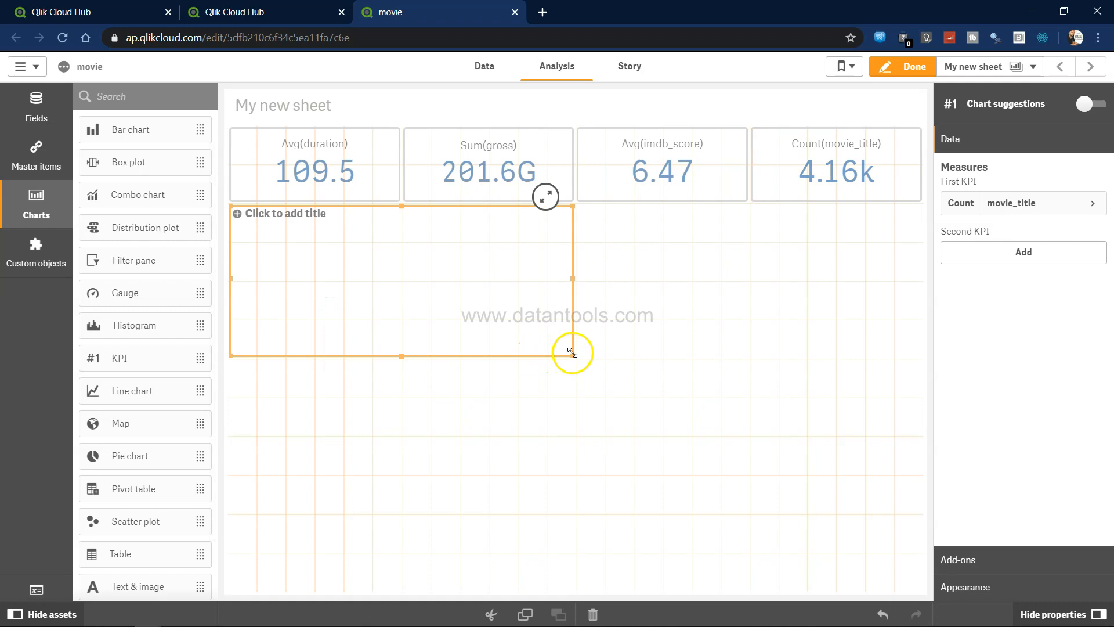
pyautogui.moveTo(573, 364); pyautogui.dragTo(576, 385)
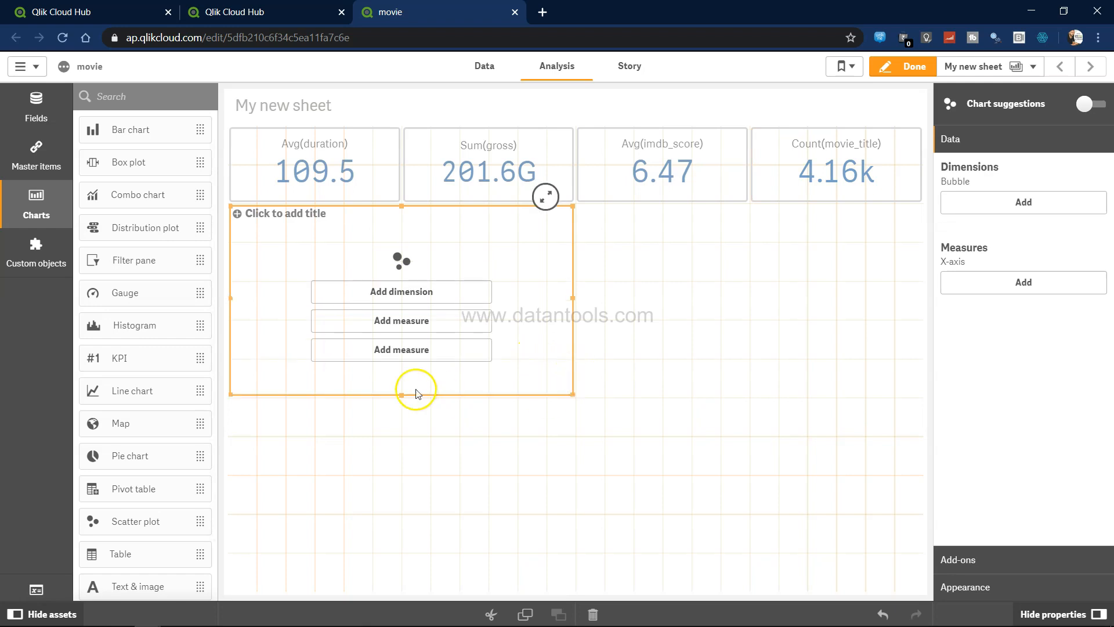
# Check the axes of the Tableau scatter chart and add Avg(duration) as the Qlik scatter plot's x-axis measure
pyautogui.hotkey('alt', 'Tab')
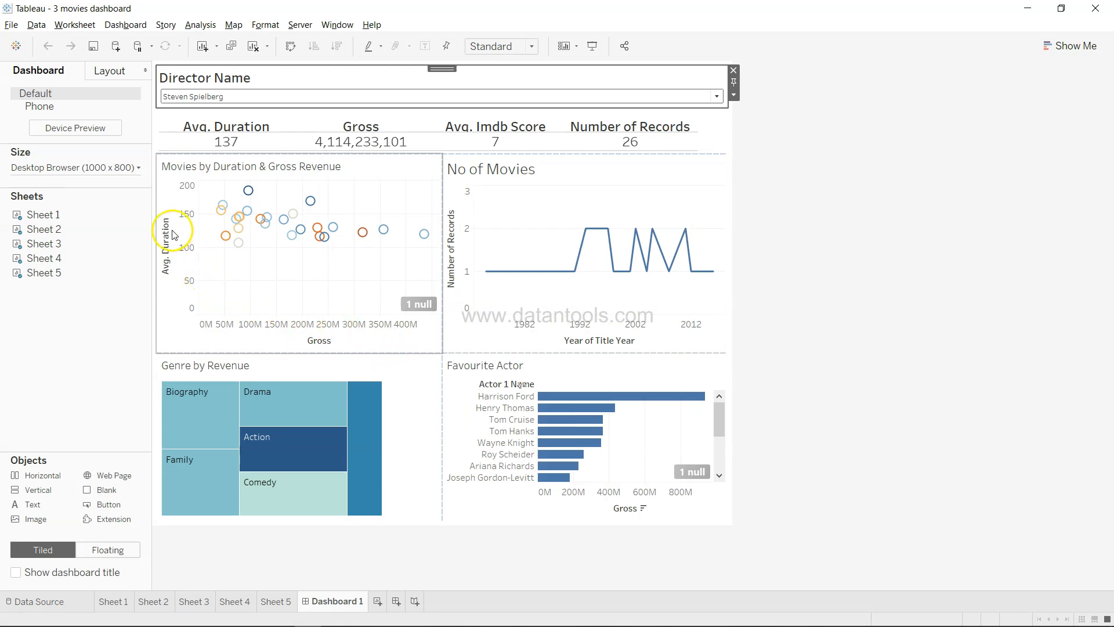
pyautogui.hotkey('alt', 'Tab')
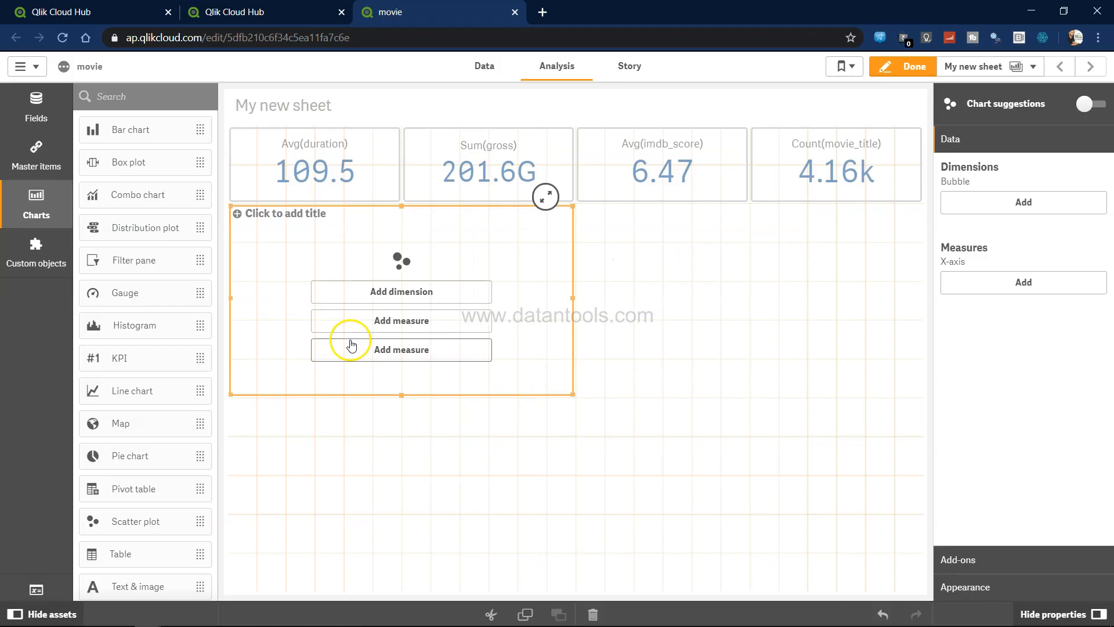
pyautogui.click(384, 320)
pyautogui.write('du')
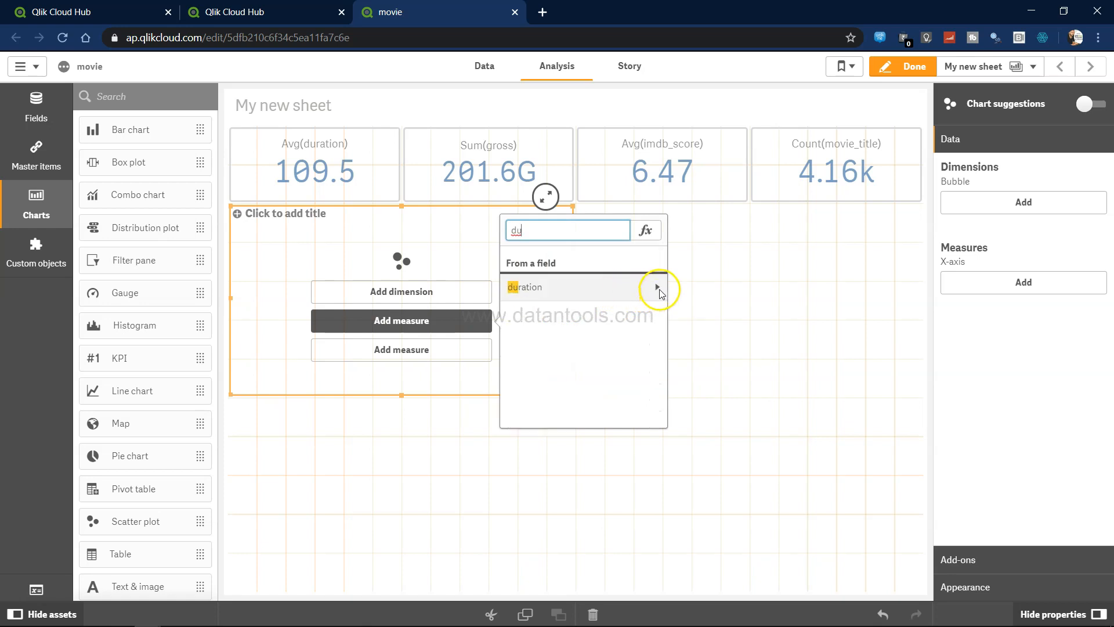
pyautogui.click(656, 287)
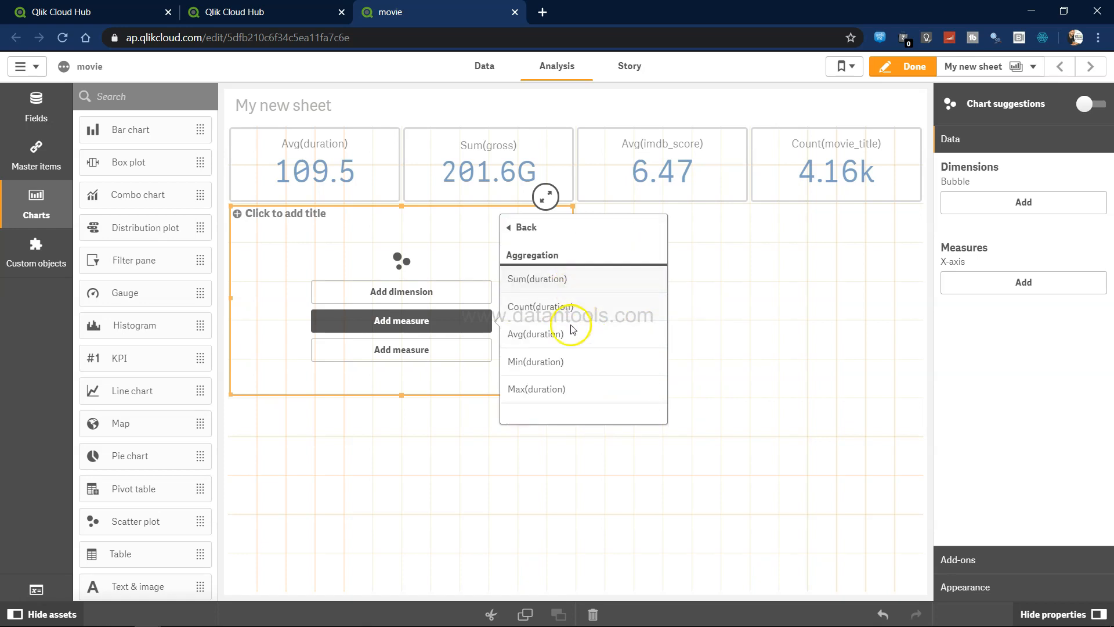
pyautogui.click(572, 335)
# Add Sum(gross) as the scatter plot's y-axis measure and movie_title as its bubble dimension
pyautogui.click(432, 350)
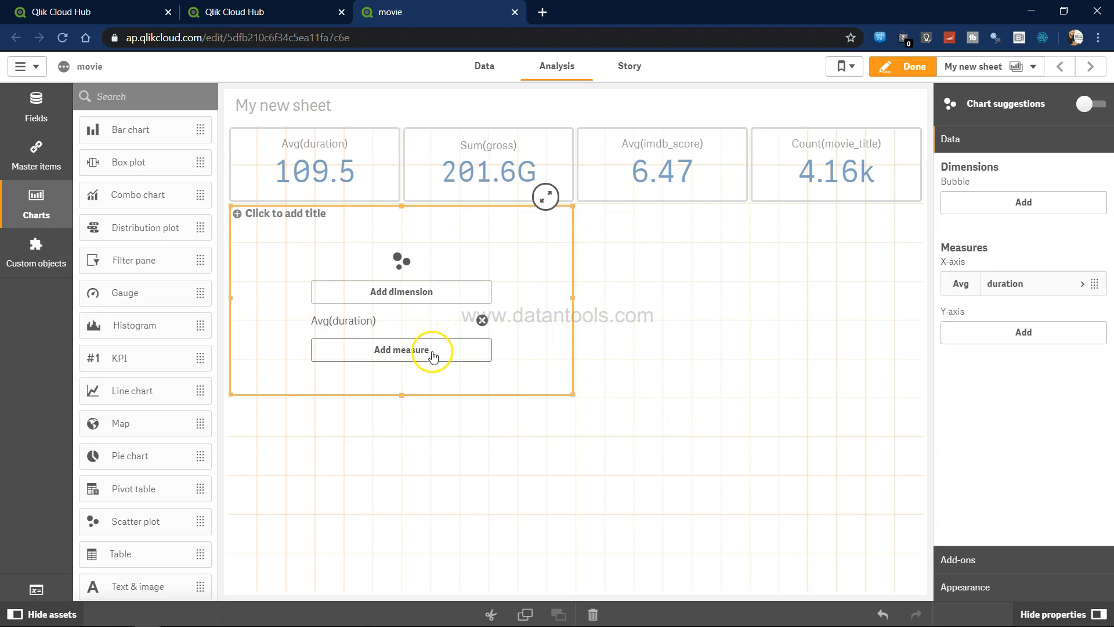
pyautogui.write('gro')
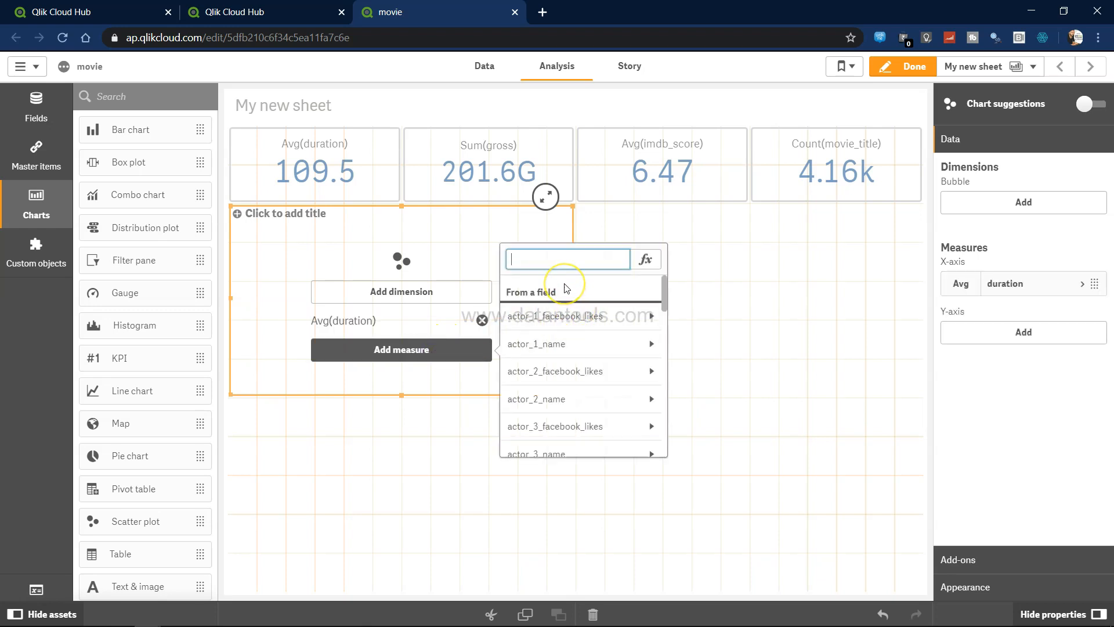
pyautogui.click(660, 316)
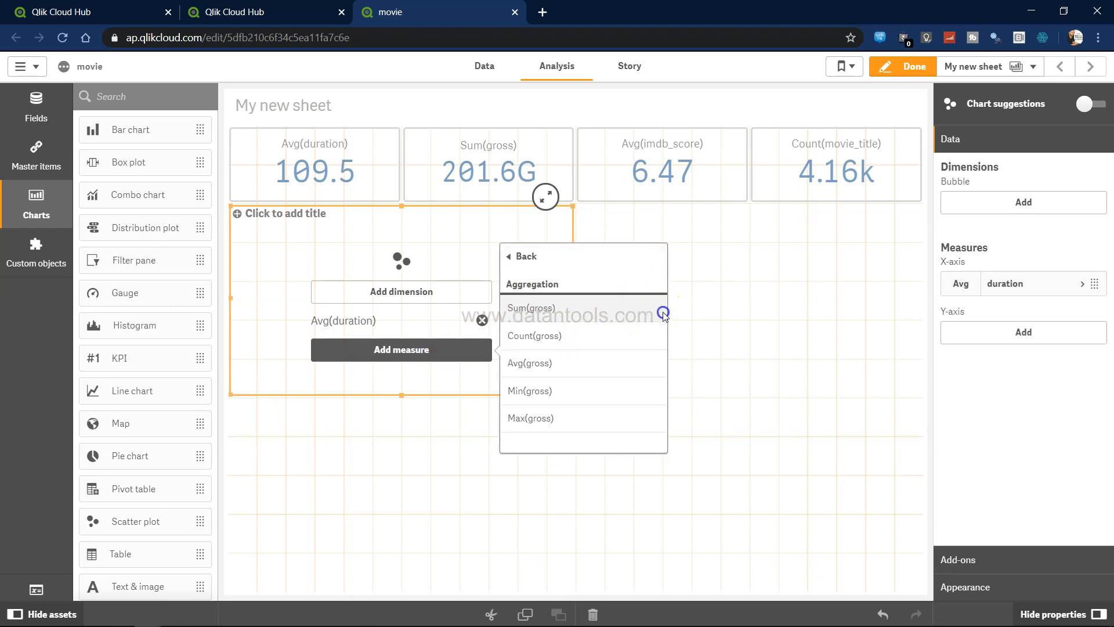
pyautogui.click(597, 313)
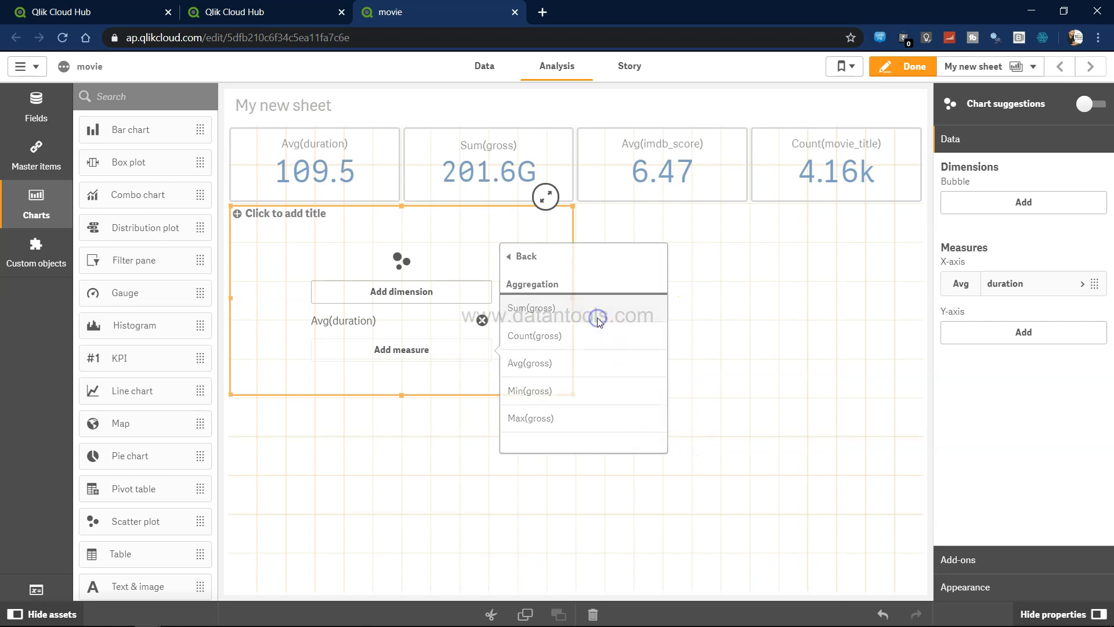
pyautogui.click(431, 291)
pyautogui.write('movi')
pyautogui.click(556, 311)
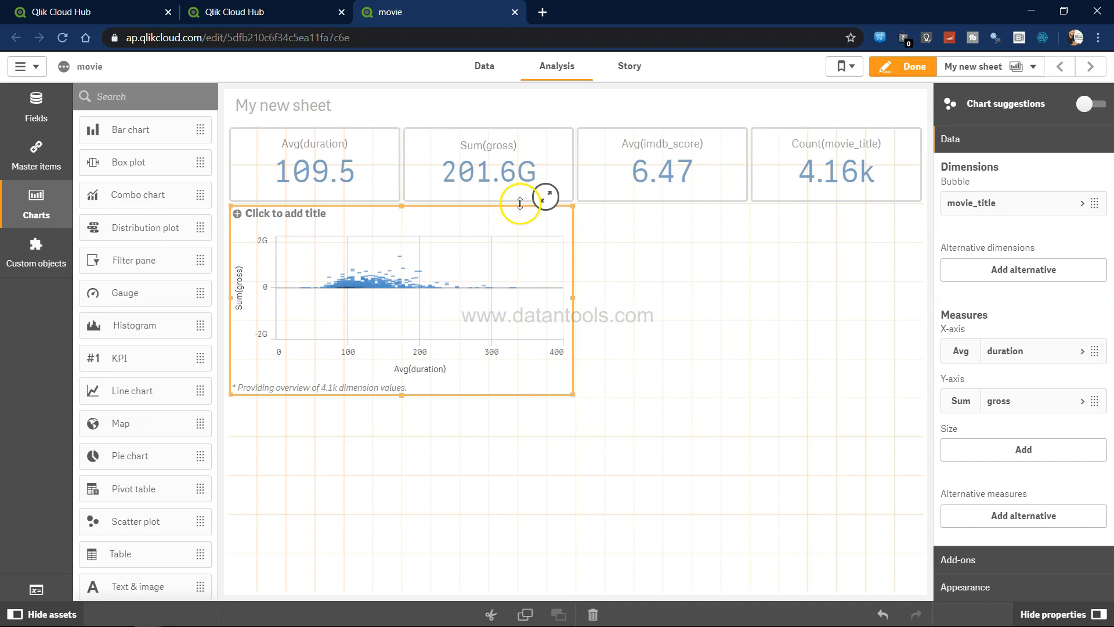
# Add a line chart beside the scatter plot, stretch it to the same height, and set its dimension to title_year
pyautogui.moveTo(148, 392); pyautogui.dragTo(702, 311)
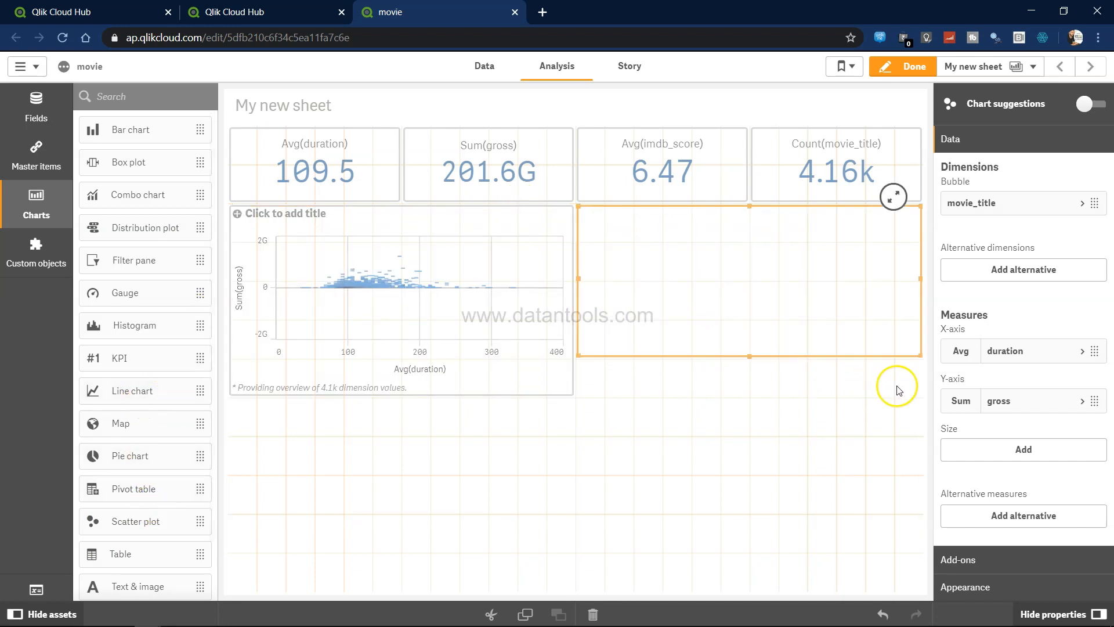
pyautogui.moveTo(921, 354); pyautogui.dragTo(923, 381)
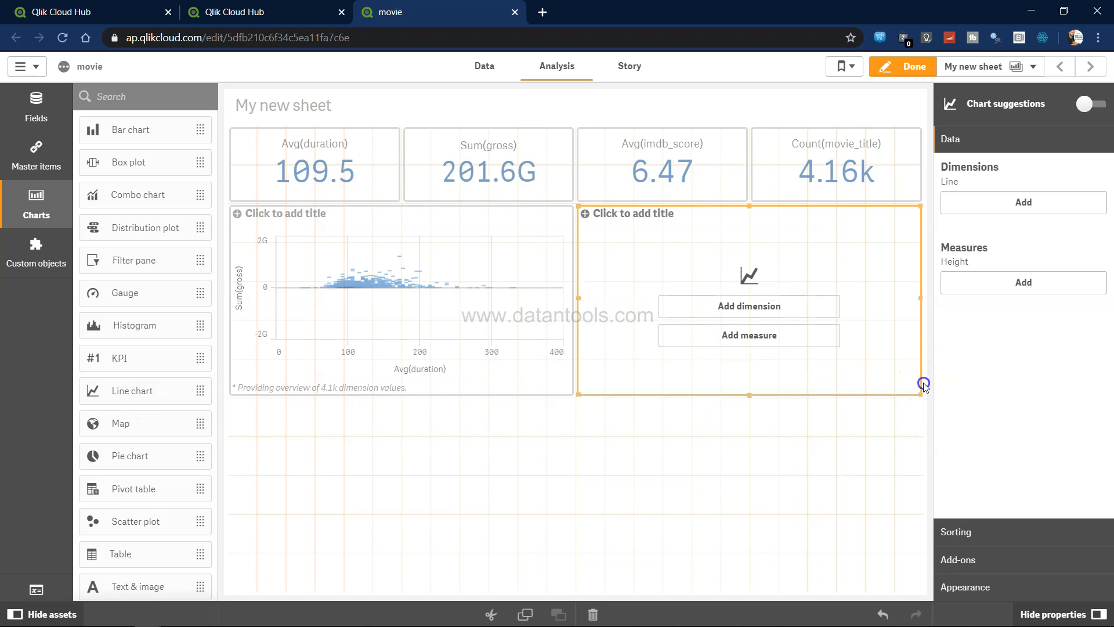
pyautogui.click(736, 306)
pyautogui.write('ye')
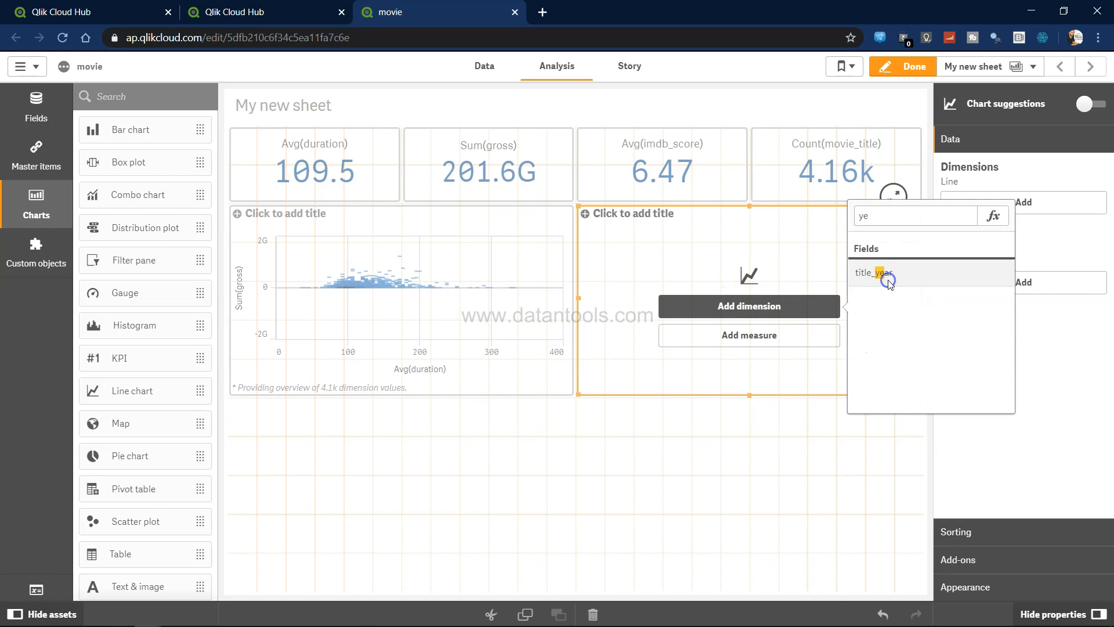
pyautogui.click(889, 282)
# Set the line chart's measure to Count(movie_title) and try moving its visible year range forward
pyautogui.click(771, 336)
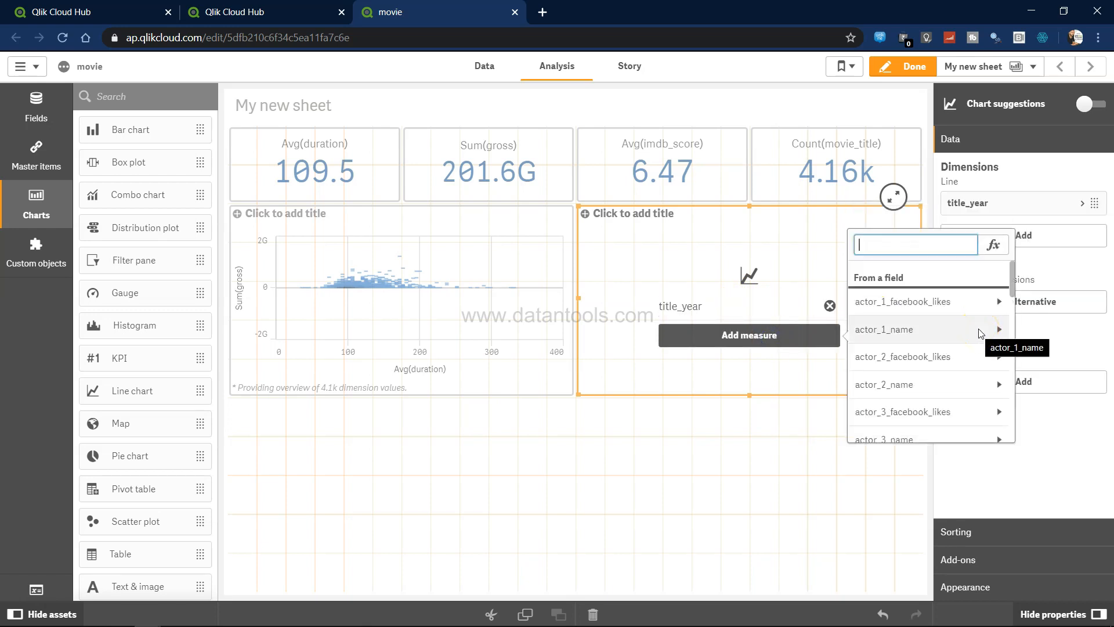
pyautogui.write('cou')
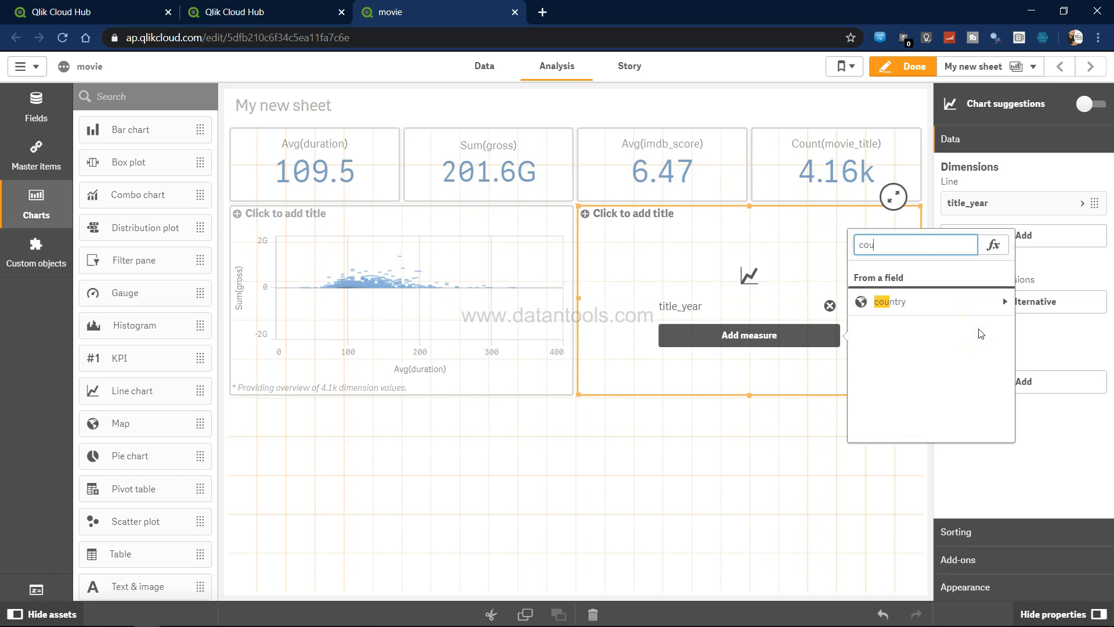
pyautogui.press('BackSpace')
pyautogui.press('BackSpace')
pyautogui.press('BackSpace')
pyautogui.write('mo')
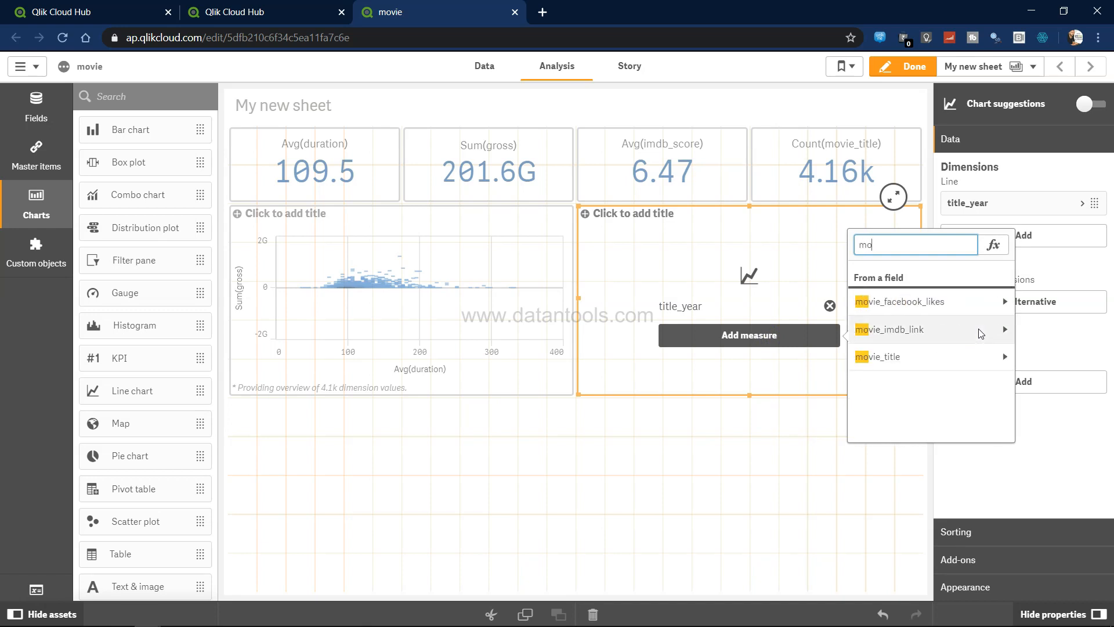
pyautogui.click(995, 357)
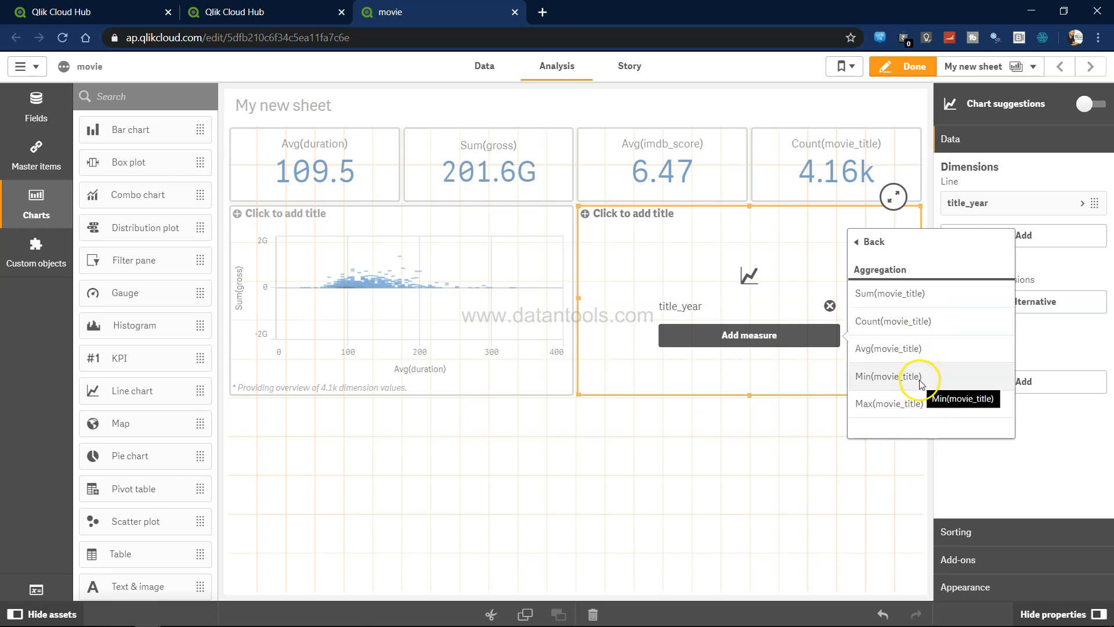
pyautogui.click(915, 321)
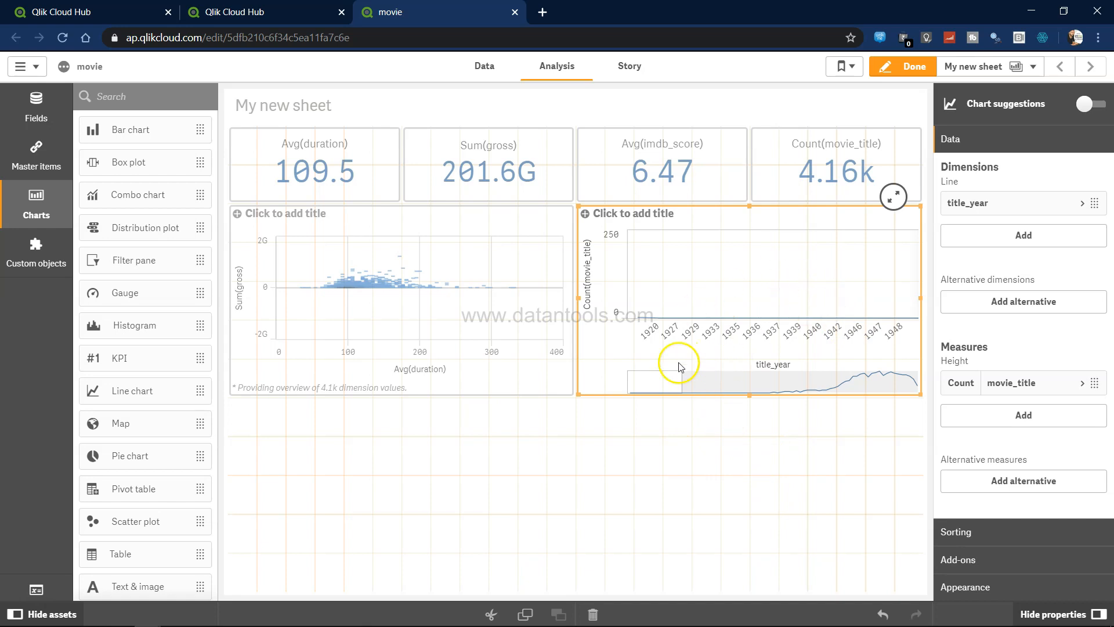
pyautogui.moveTo(666, 378); pyautogui.dragTo(762, 388)
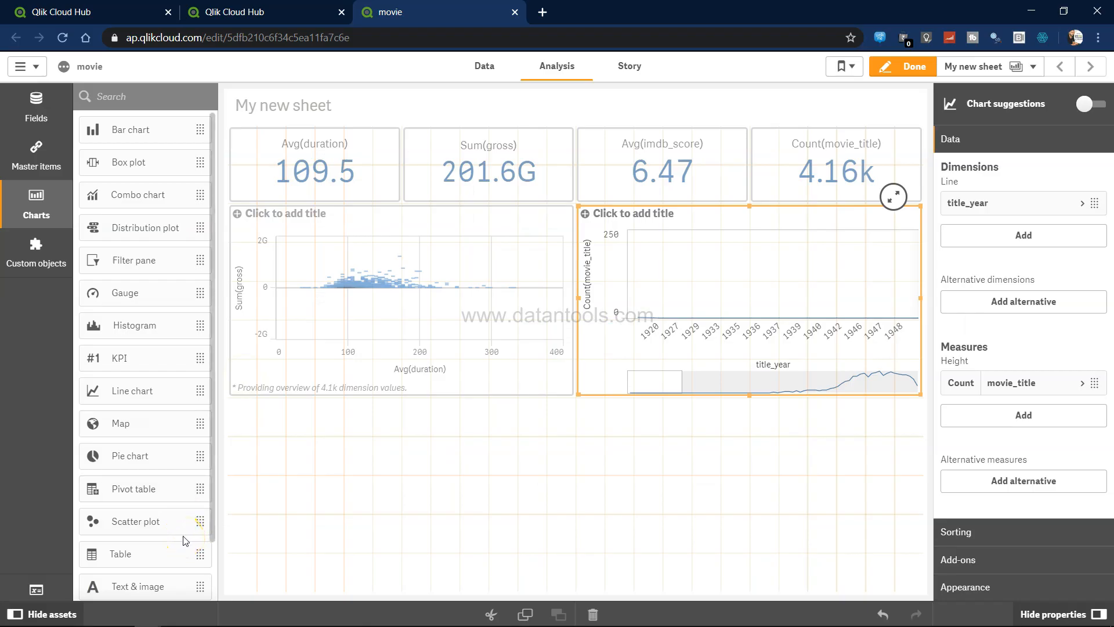
# Add a treemap below the scatter plot and set its dimension to genres-1
pyautogui.scroll(-2, 184, 540)
pyautogui.moveTo(161, 543); pyautogui.dragTo(377, 490)
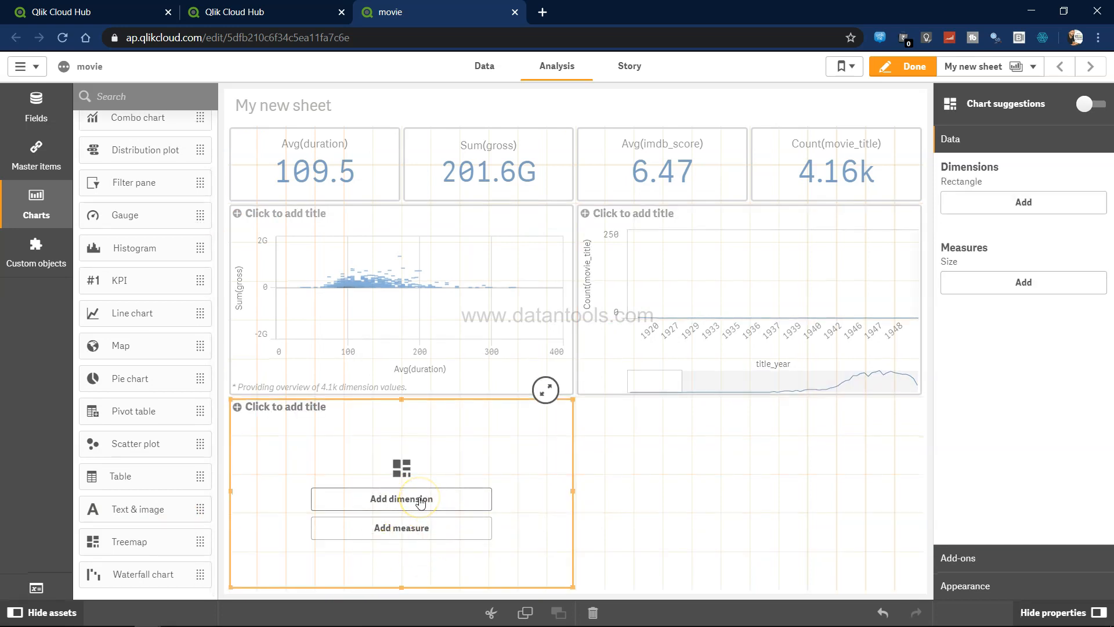
pyautogui.click(420, 500)
pyautogui.write('gen')
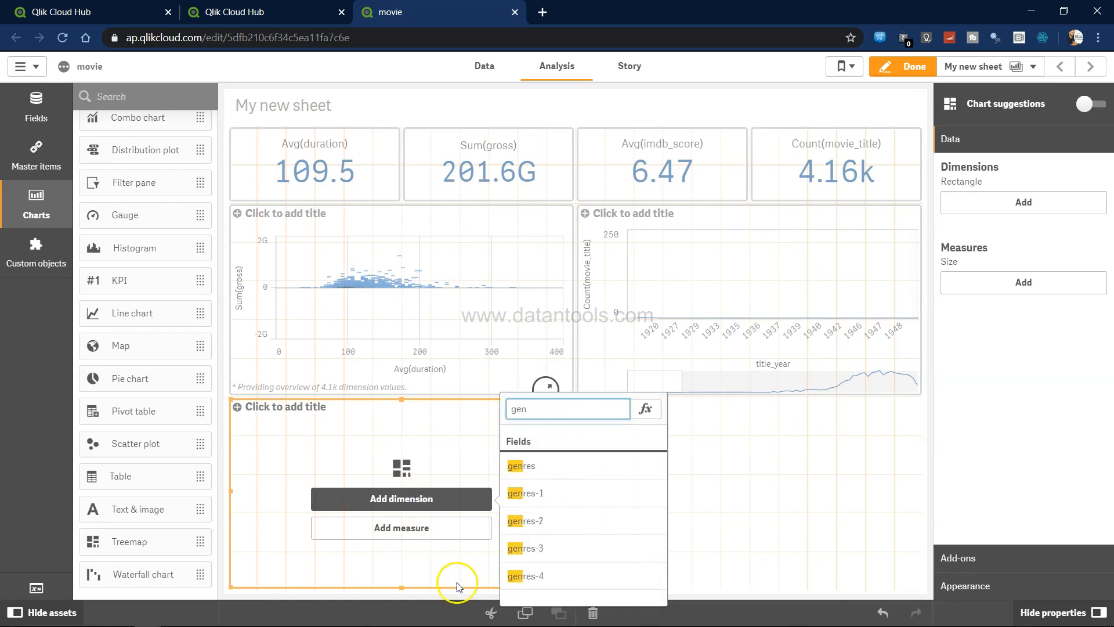
pyautogui.click(542, 493)
# Set the treemap's size measure to Sum(gross)
pyautogui.click(427, 529)
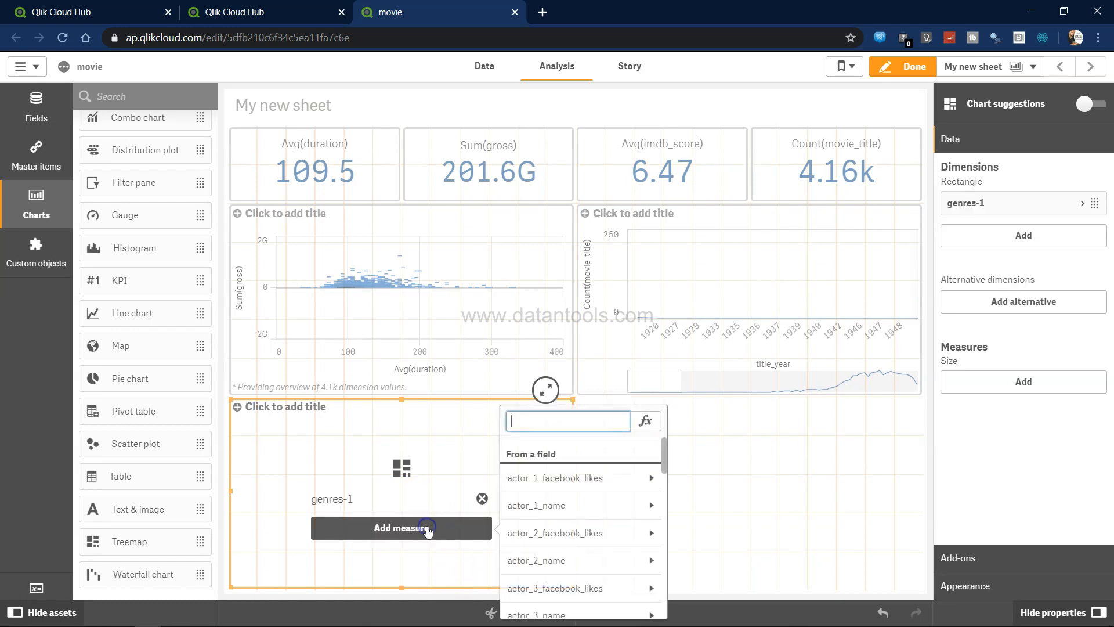
pyautogui.write('gro')
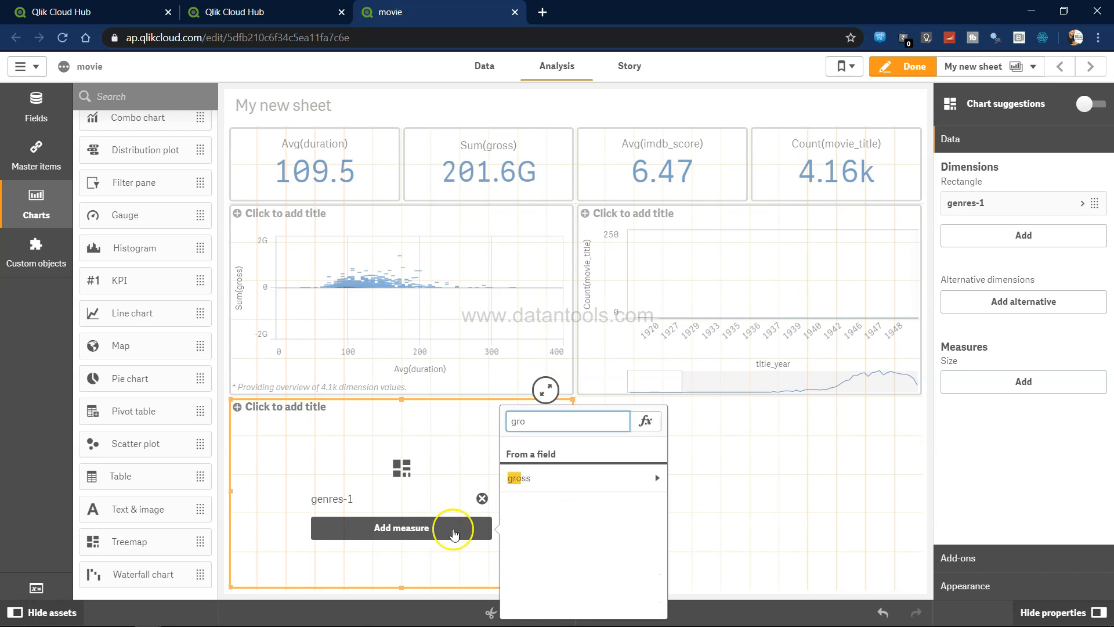
pyautogui.click(655, 478)
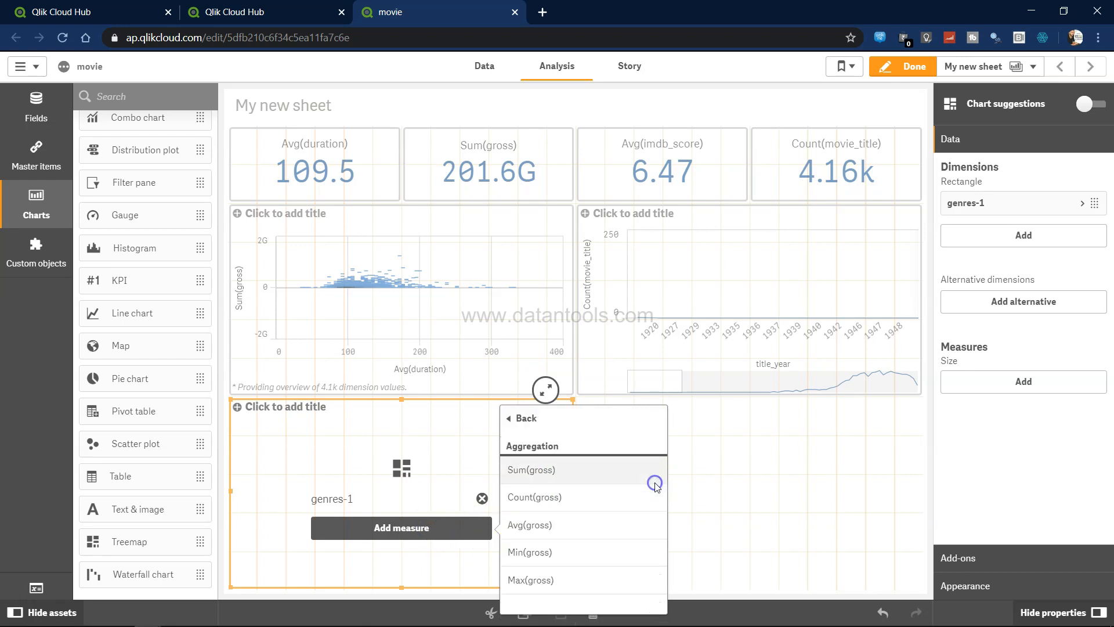
pyautogui.click(555, 466)
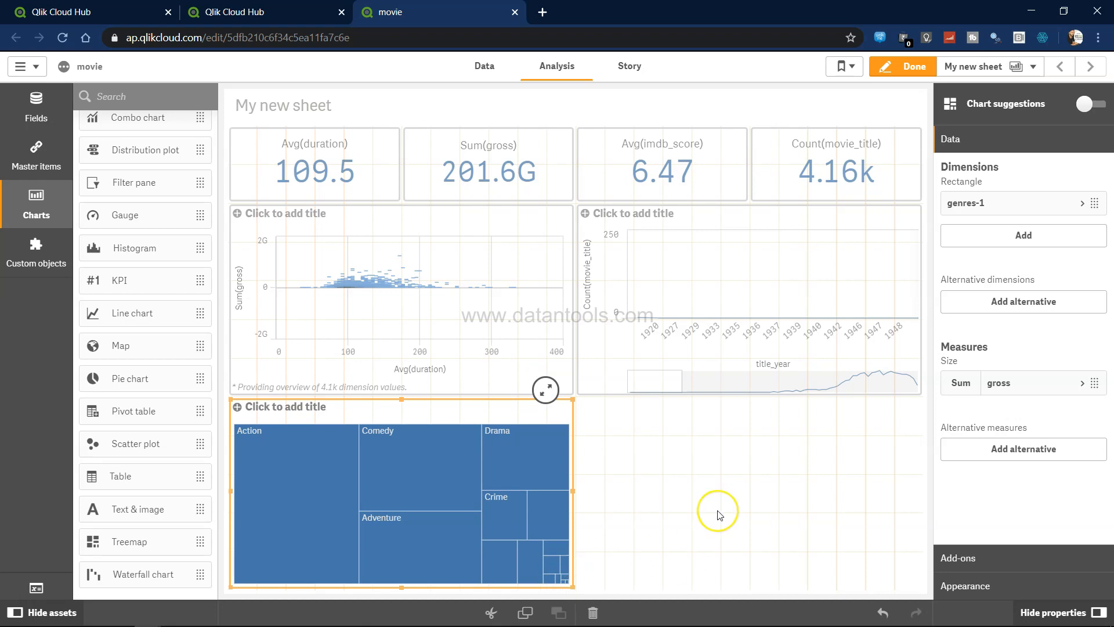
# Check the remaining chart in the Tableau dashboard and add a bar chart below the Qlik sheet's line chart
pyautogui.hotkey('alt', 'Tab')
pyautogui.hotkey('alt', 'Tab')
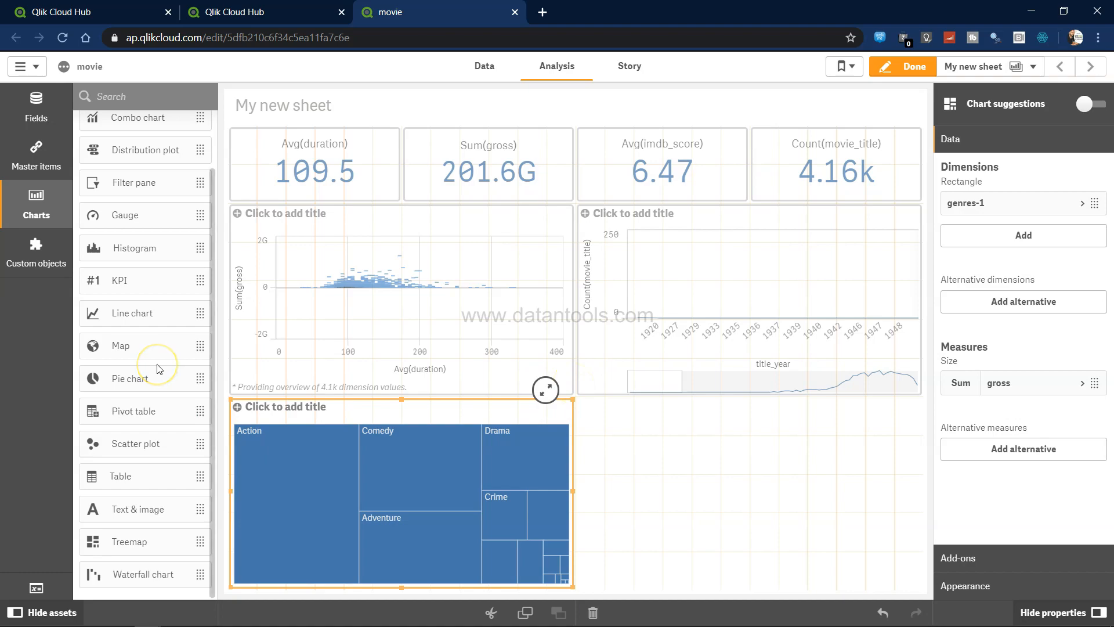
pyautogui.hotkey('alt', 'Tab')
pyautogui.hotkey('alt', 'Tab')
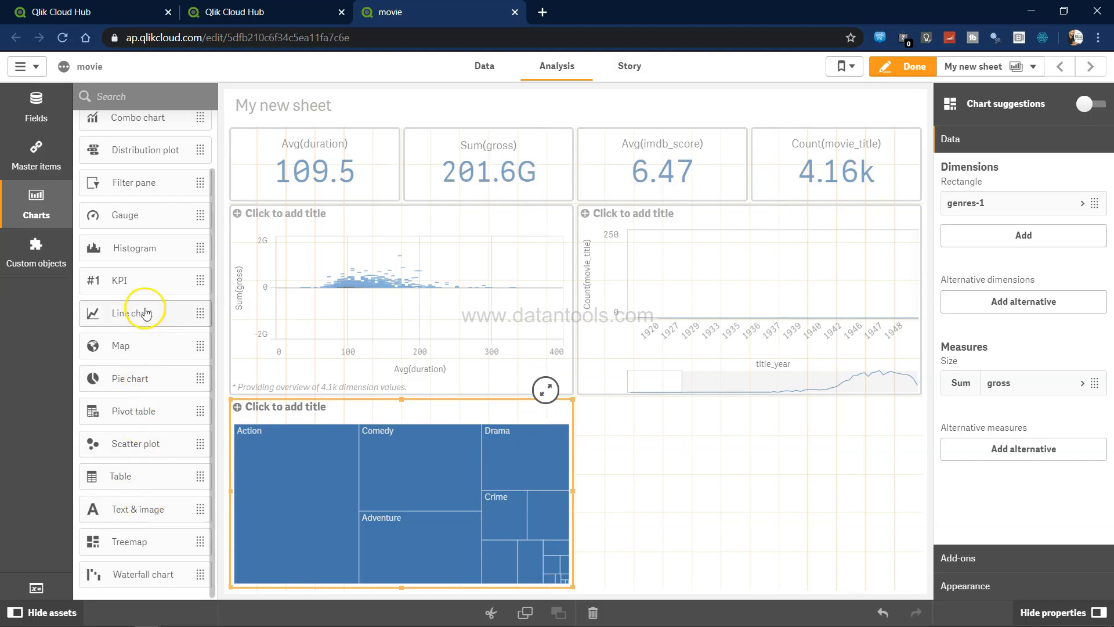
pyautogui.scroll(2, 164, 264)
pyautogui.moveTo(154, 130); pyautogui.dragTo(786, 522)
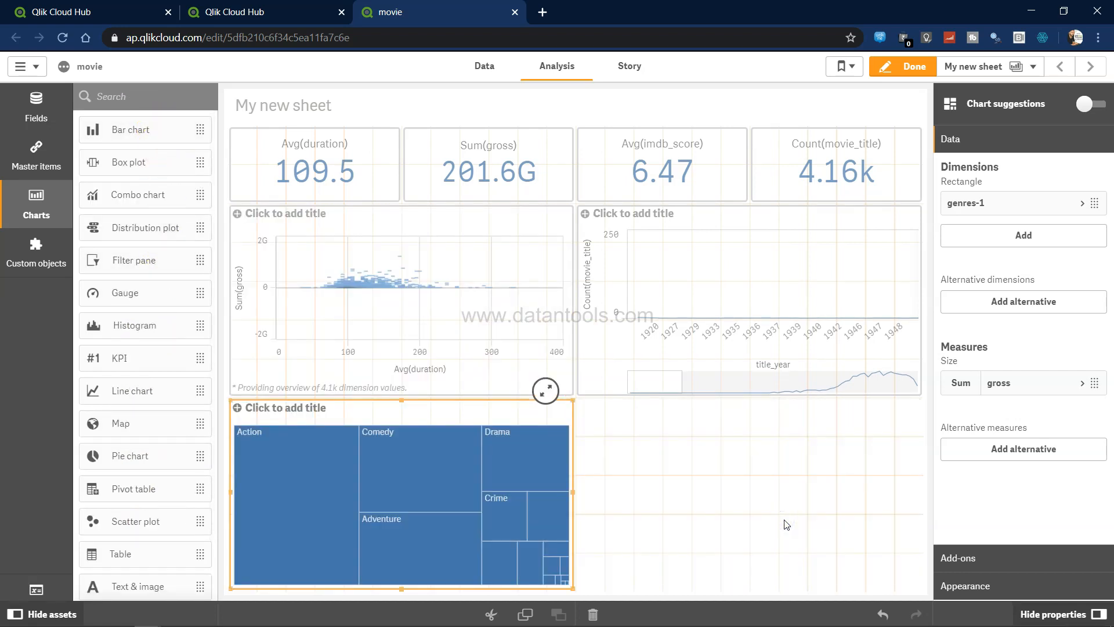
pyautogui.click(765, 503)
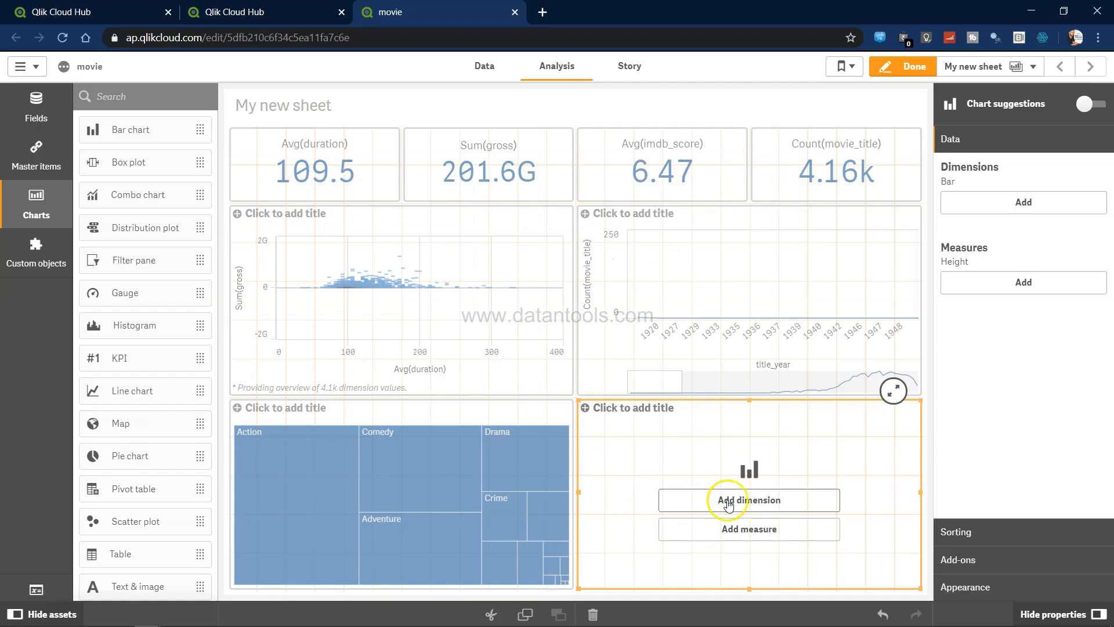
# Set the bar chart's dimension to actor_1_name and its measure to Sum(gross)
pyautogui.click(728, 503)
pyautogui.write('acto')
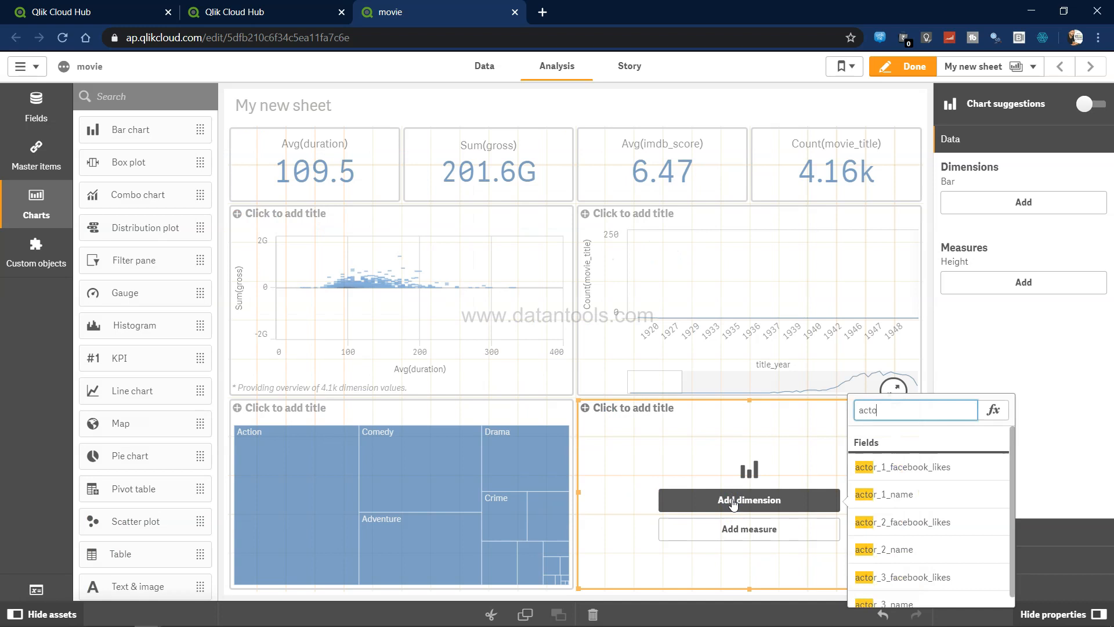
pyautogui.click(766, 535)
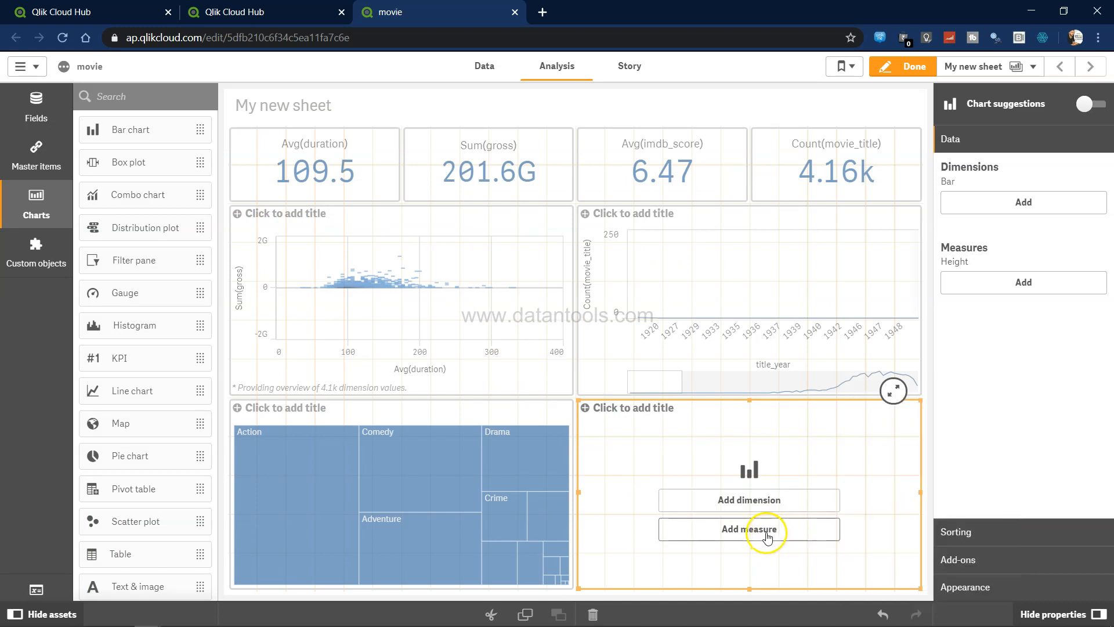
pyautogui.write('gro')
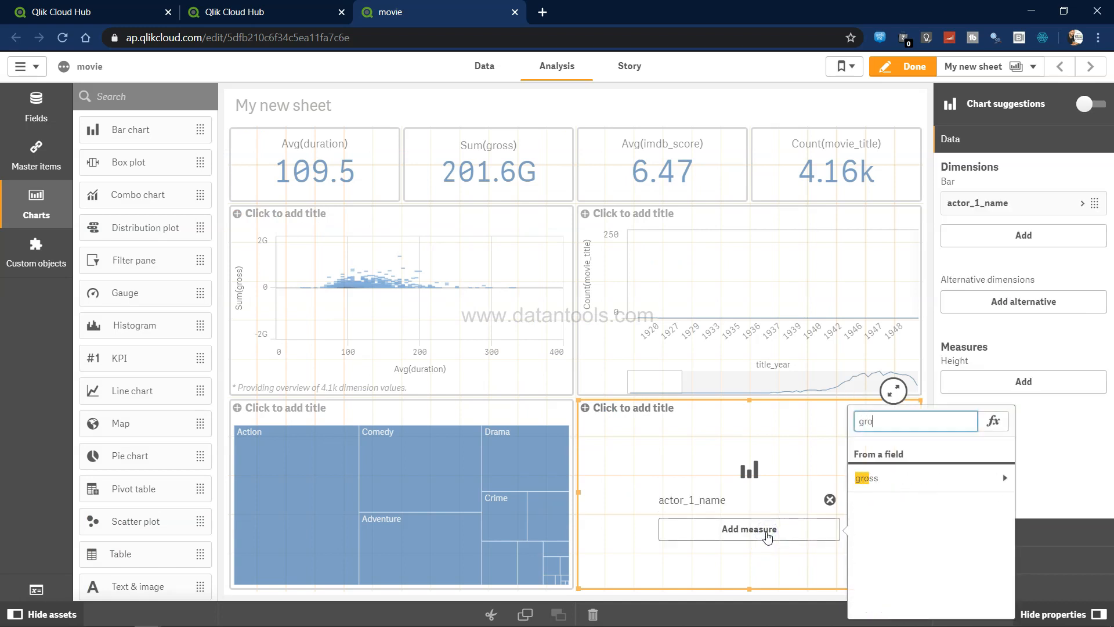
pyautogui.click(944, 478)
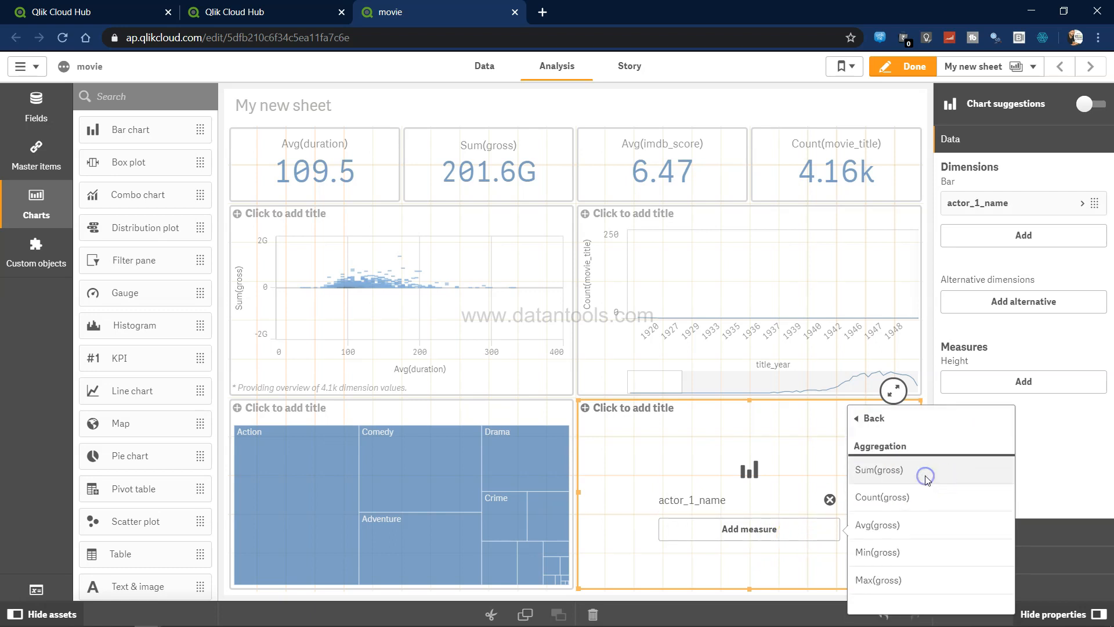
pyautogui.click(926, 479)
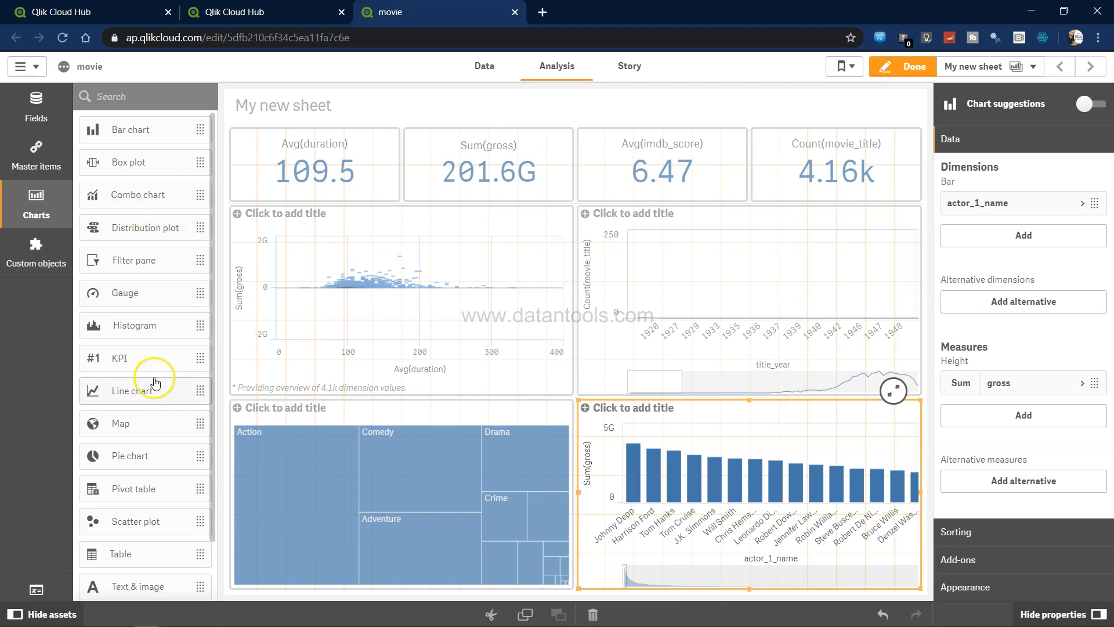
# Add a filter pane directly above the Avg(duration) KPI, at the same width
pyautogui.moveTo(156, 259); pyautogui.dragTo(246, 166)
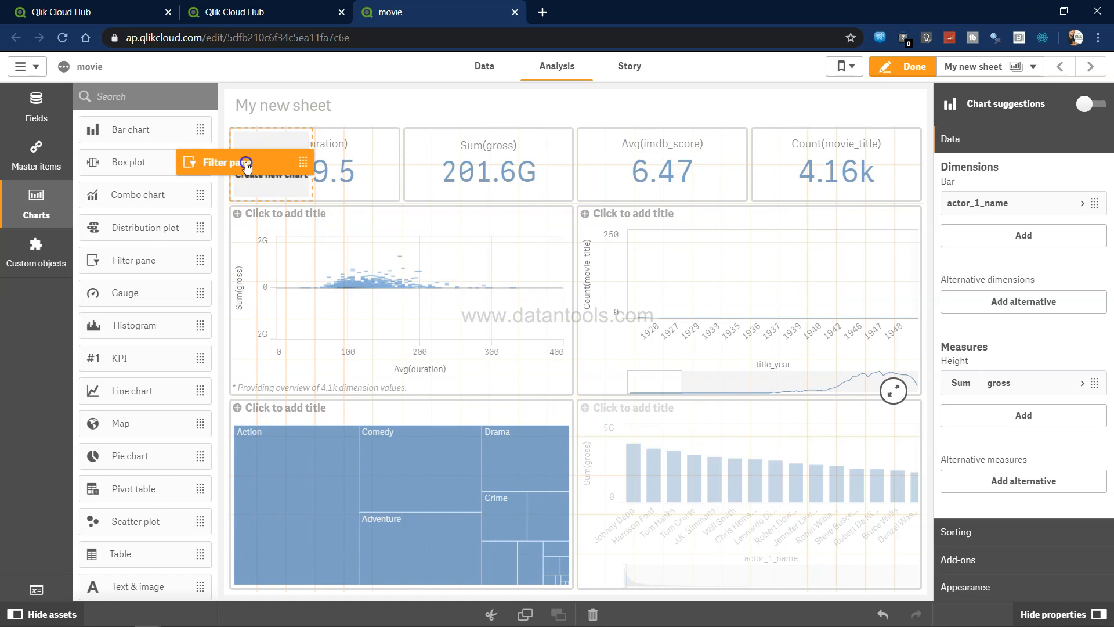
pyautogui.moveTo(246, 166); pyautogui.dragTo(327, 141)
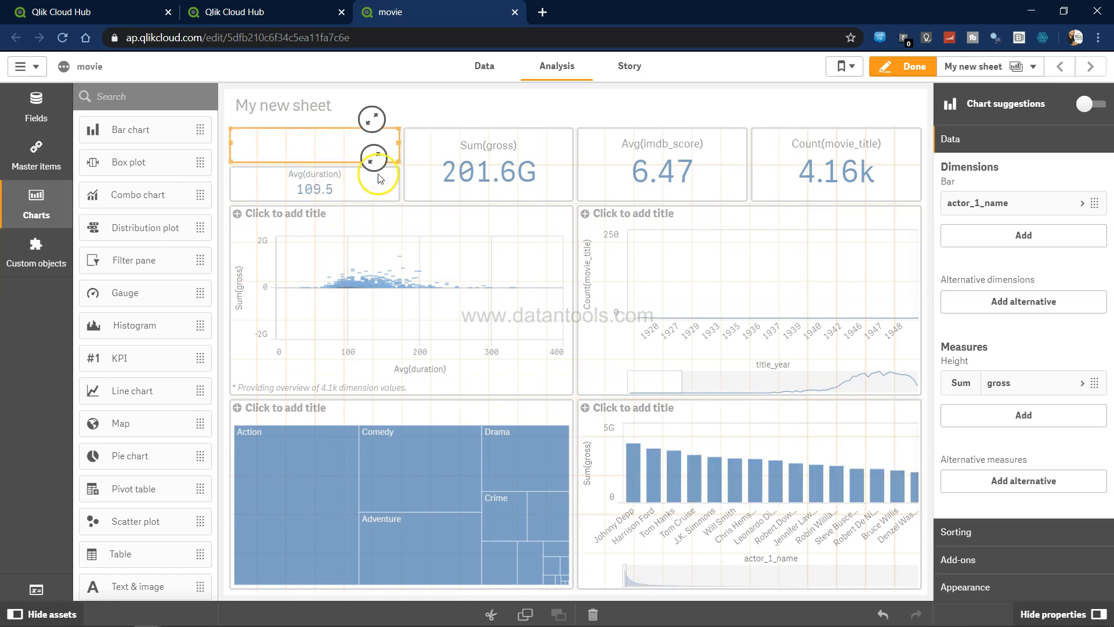
# Lower the upper edges of the scatter plot and the line chart by one grid row
pyautogui.click(409, 207)
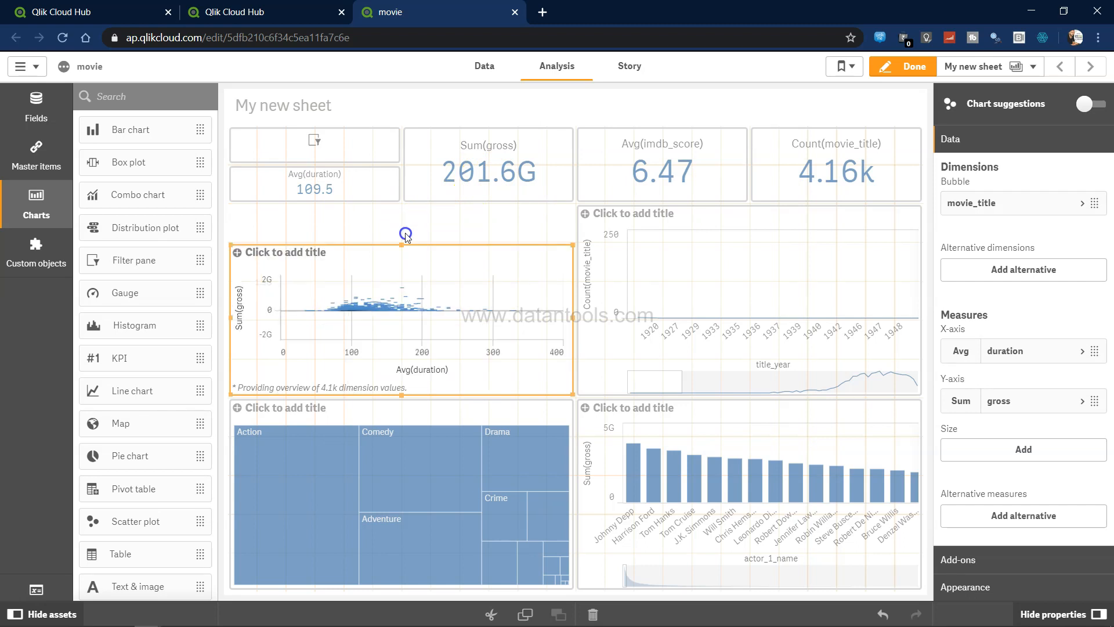
pyautogui.click(754, 249)
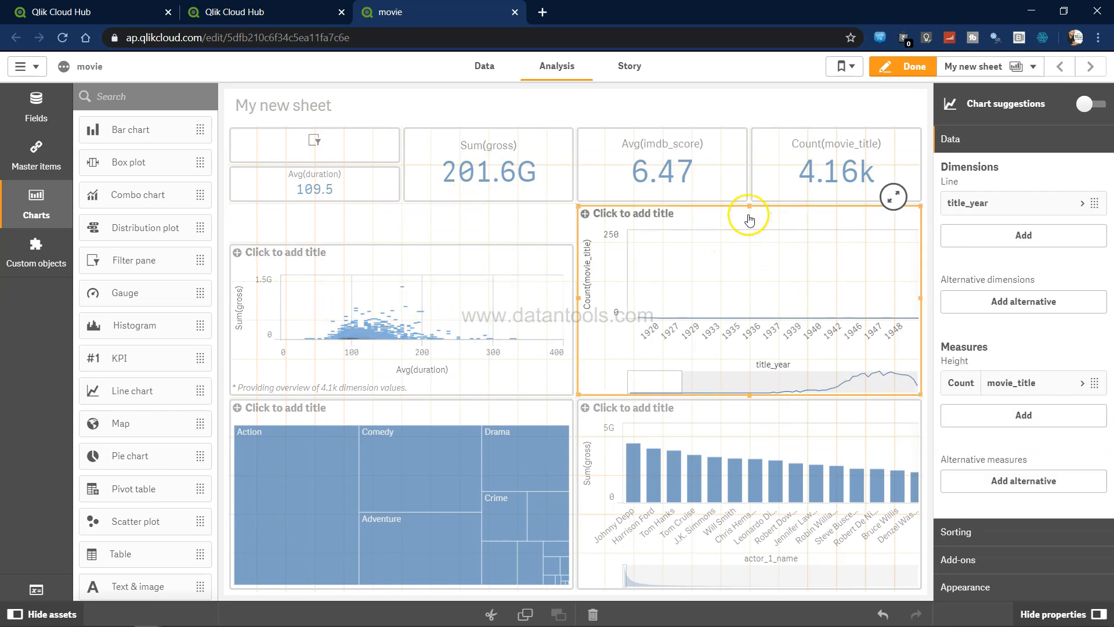
pyautogui.moveTo(749, 206); pyautogui.dragTo(750, 237)
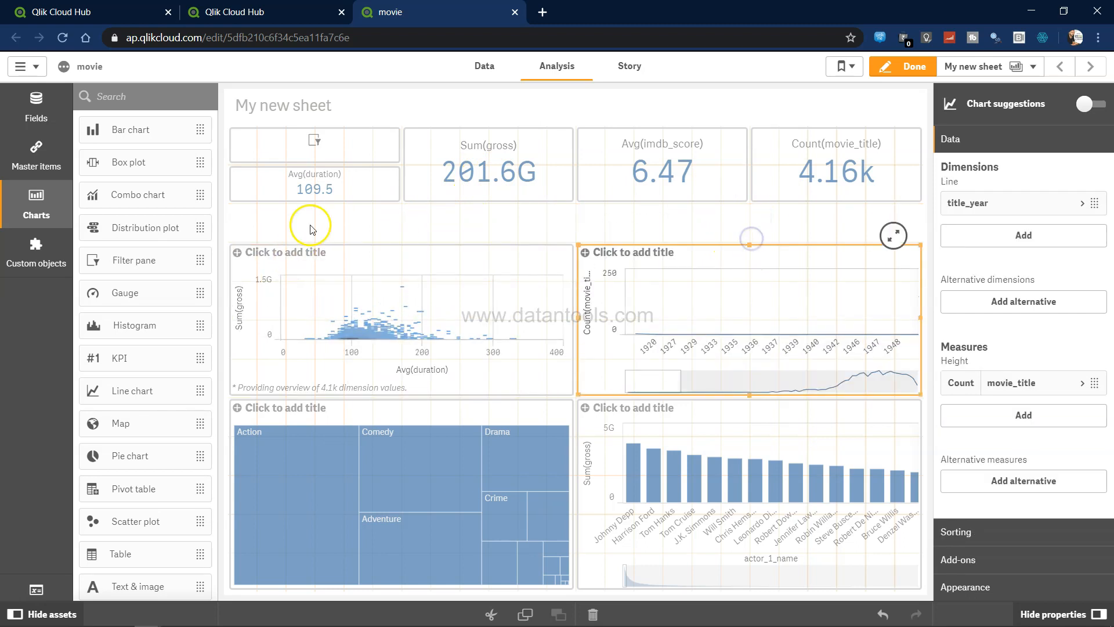
# Extend the Avg(duration) KPI down one grid row and shift the Sum(gross) KPI down one row to align with it
pyautogui.click(322, 196)
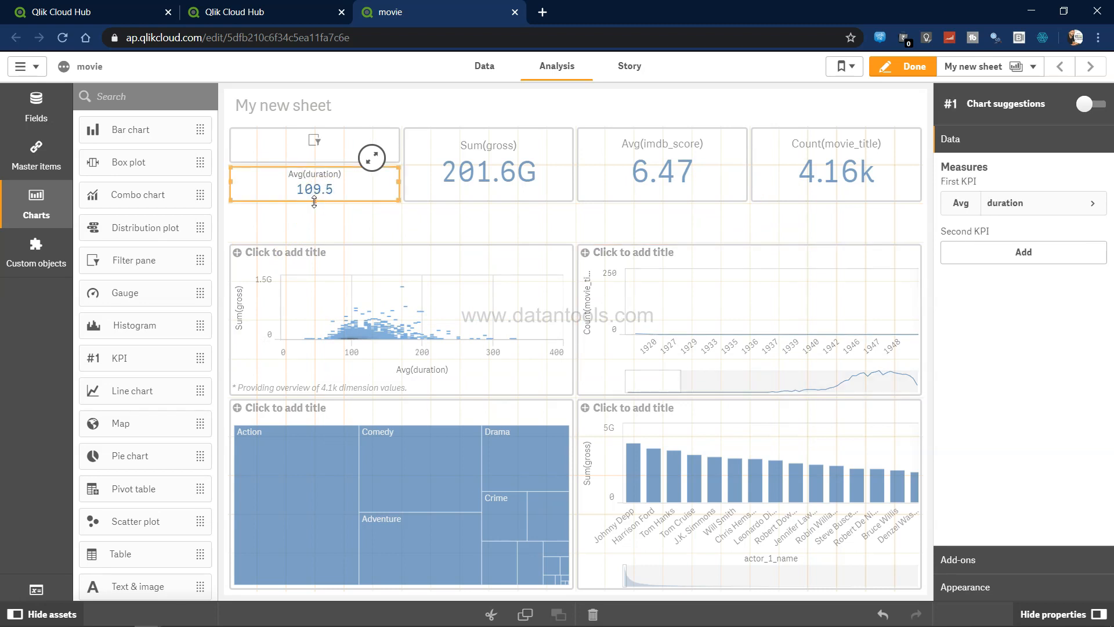
pyautogui.moveTo(314, 202); pyautogui.dragTo(314, 240)
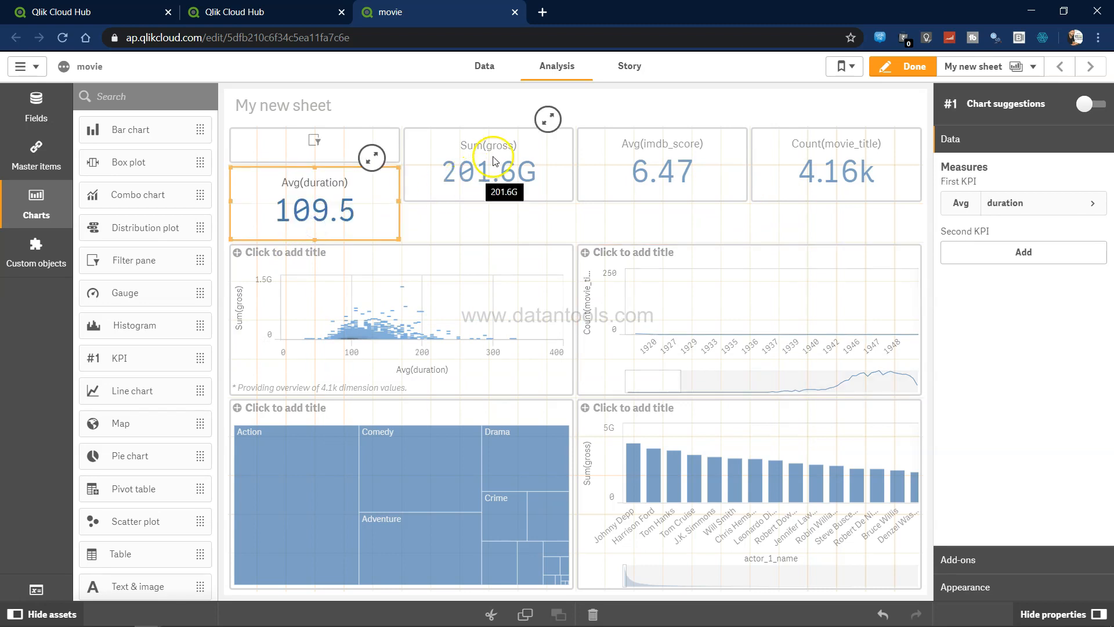
pyautogui.moveTo(495, 162); pyautogui.dragTo(506, 228)
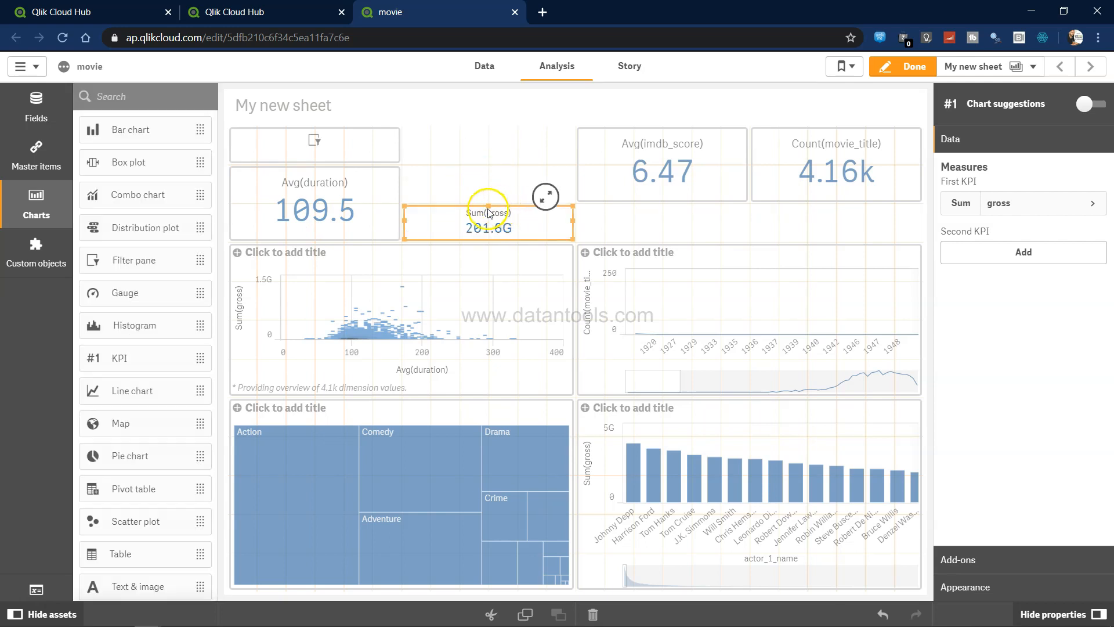
pyautogui.moveTo(490, 203); pyautogui.dragTo(492, 178)
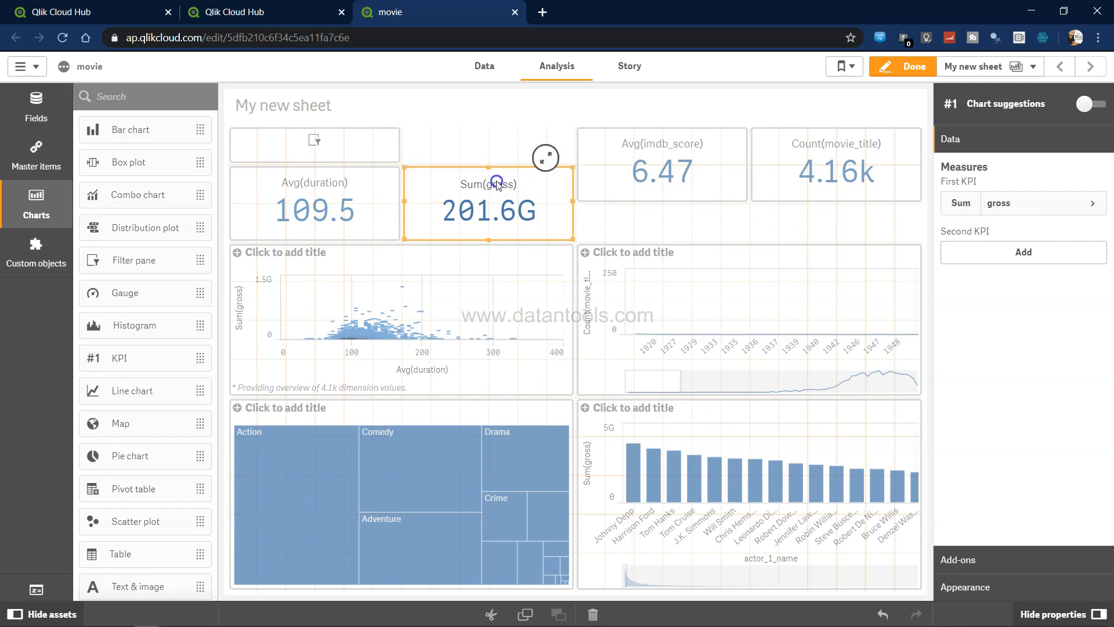
# Shift the Avg(imdb_score) and Count(movie_title) KPIs down one grid row, keeping their height, to align with the other KPIs
pyautogui.click(657, 169)
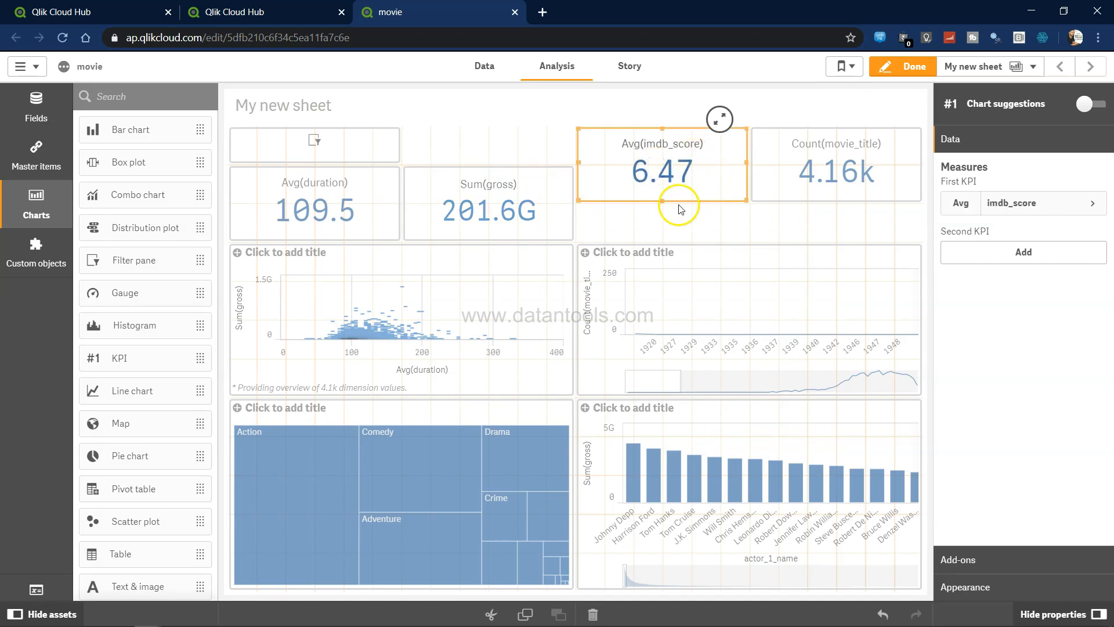
pyautogui.moveTo(663, 201); pyautogui.dragTo(663, 238)
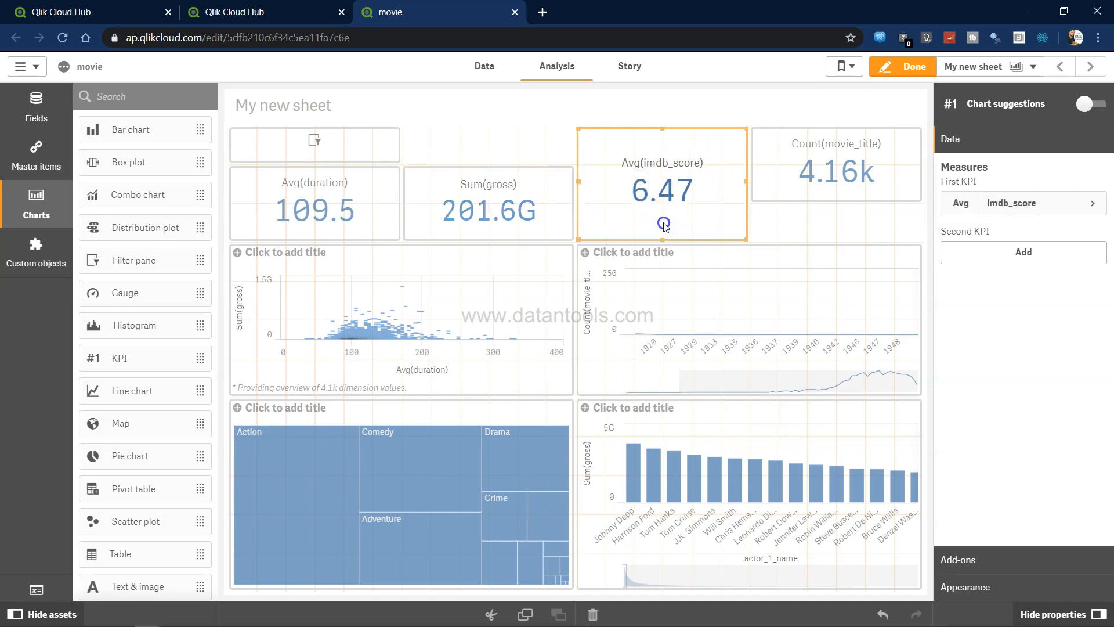
pyautogui.moveTo(662, 126); pyautogui.dragTo(661, 167)
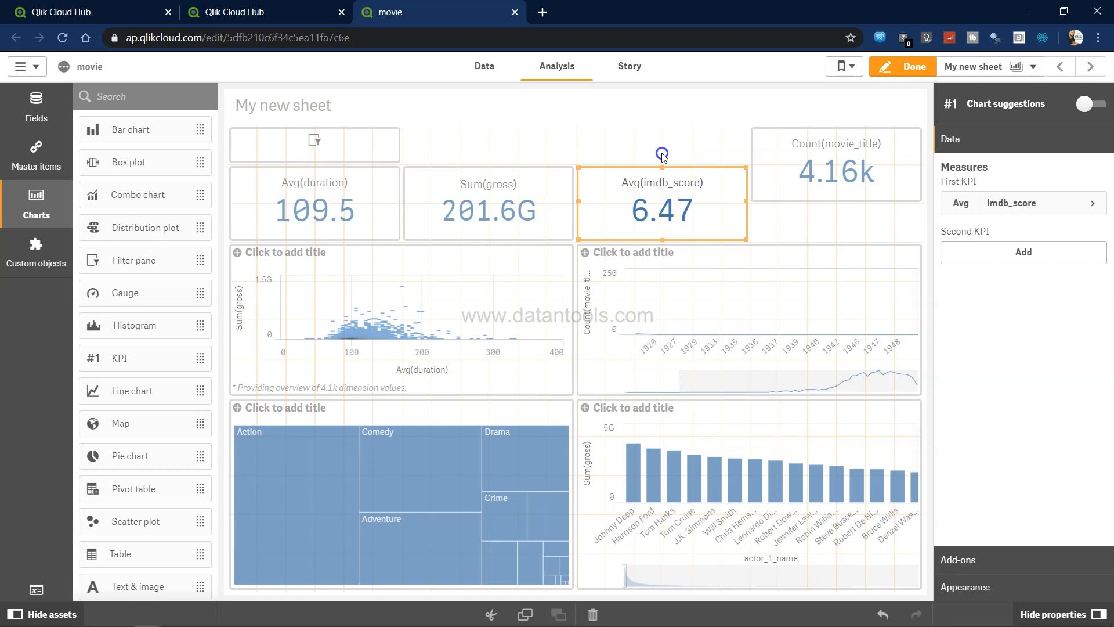
pyautogui.click(794, 171)
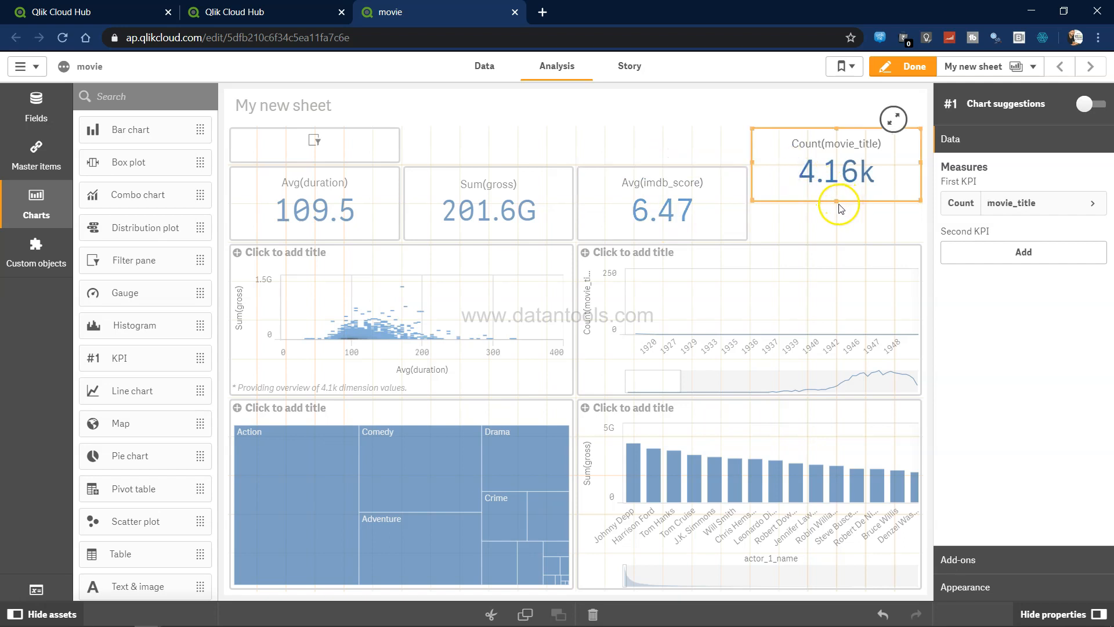
pyautogui.moveTo(835, 202); pyautogui.dragTo(836, 238)
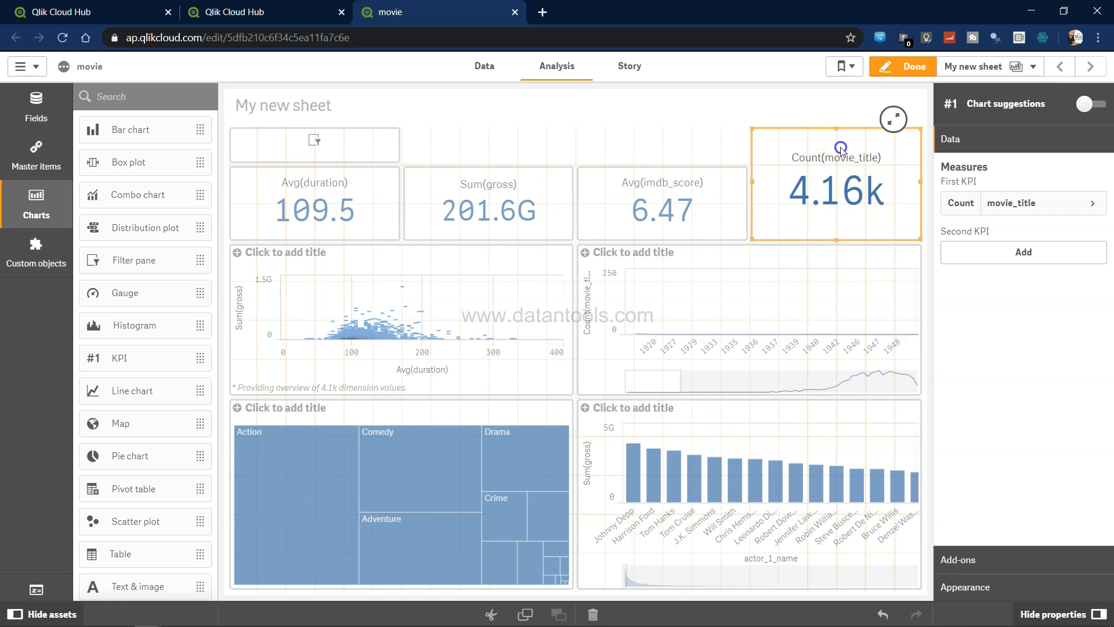
pyautogui.moveTo(841, 148); pyautogui.dragTo(841, 150)
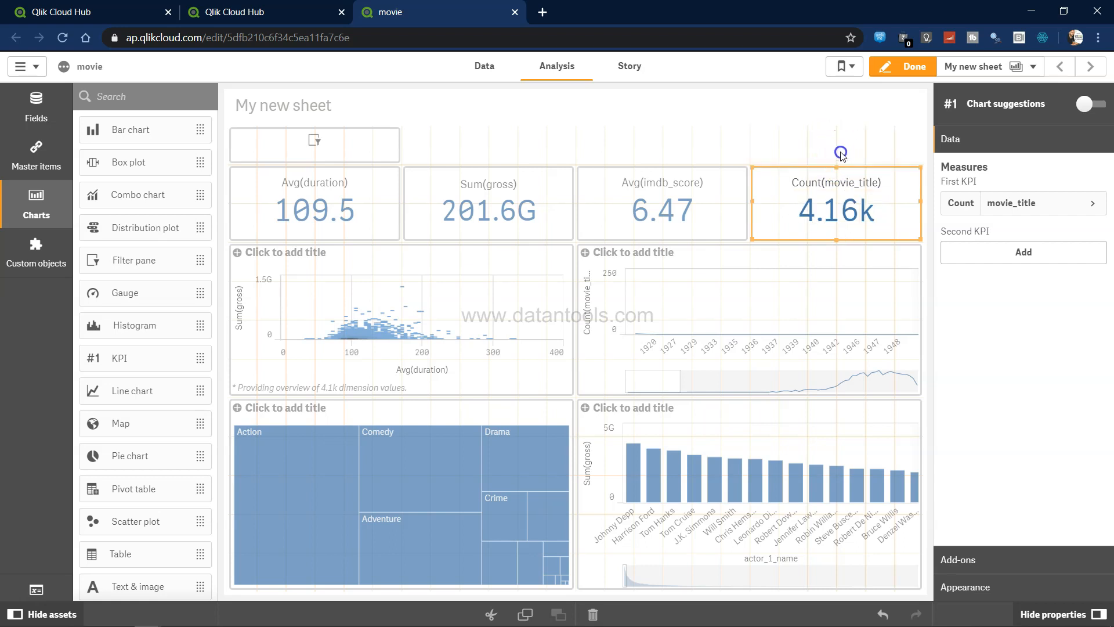
# Set director_name as the dimension of the filter pane above the Avg(duration) KPI
pyautogui.click(315, 139)
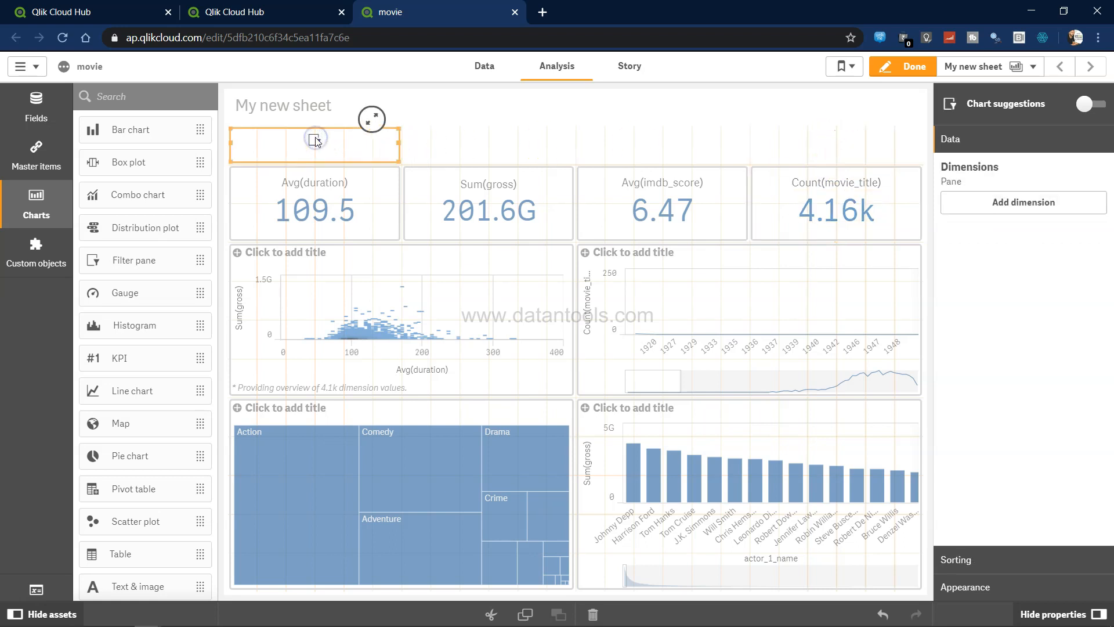
pyautogui.click(1026, 205)
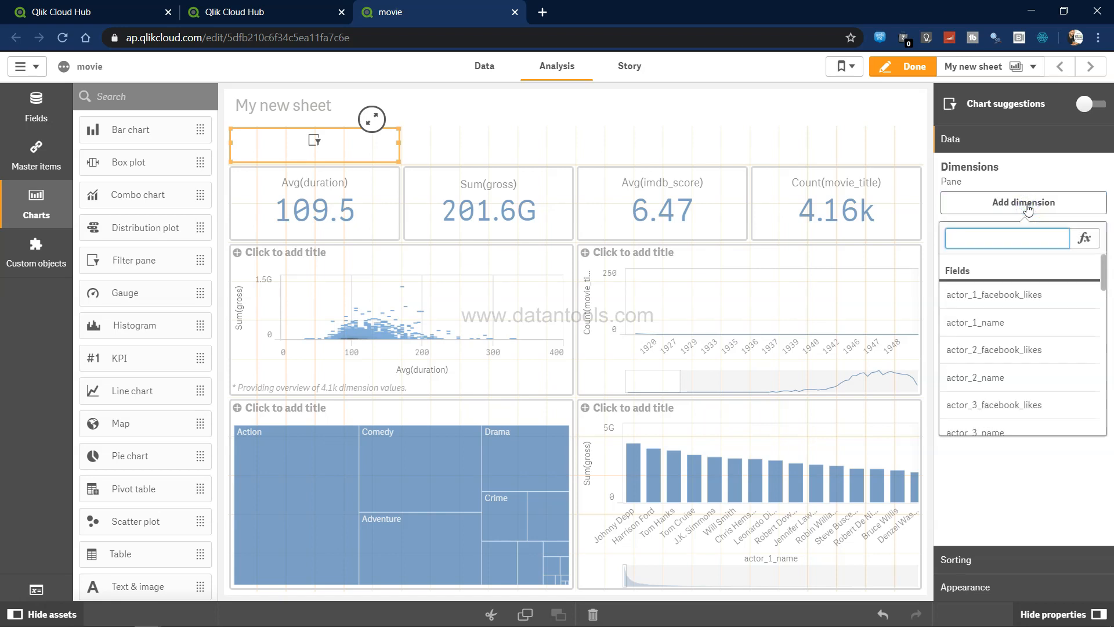
pyautogui.write('dire')
pyautogui.click(1007, 328)
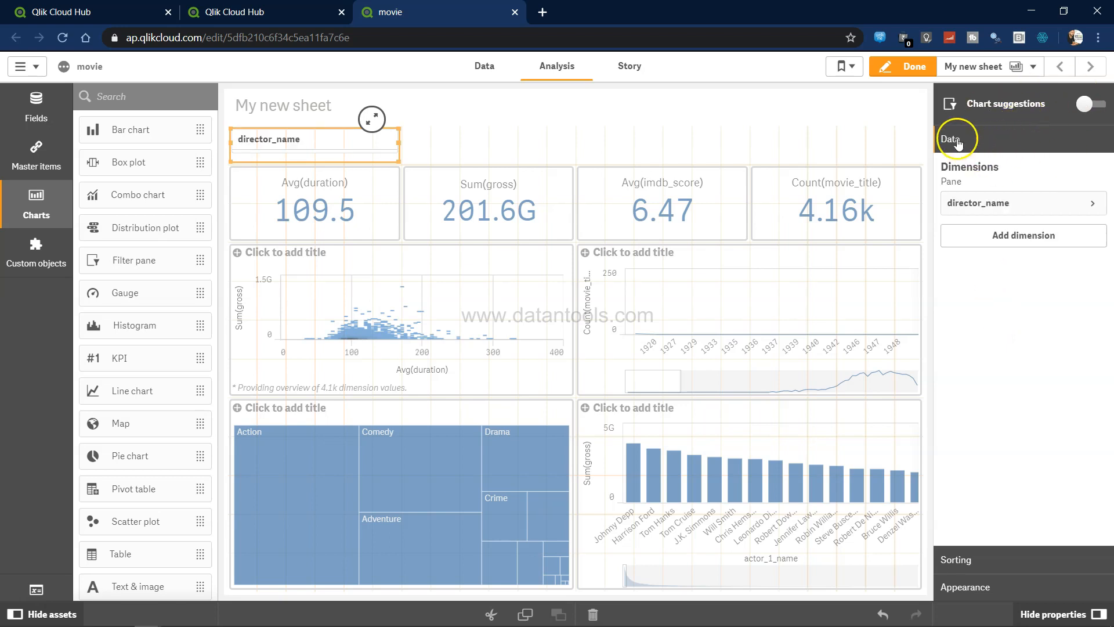
# Finish editing the sheet and filter director_name to Steven Spielberg, finding the entry by searching for "steven"
pyautogui.click(892, 67)
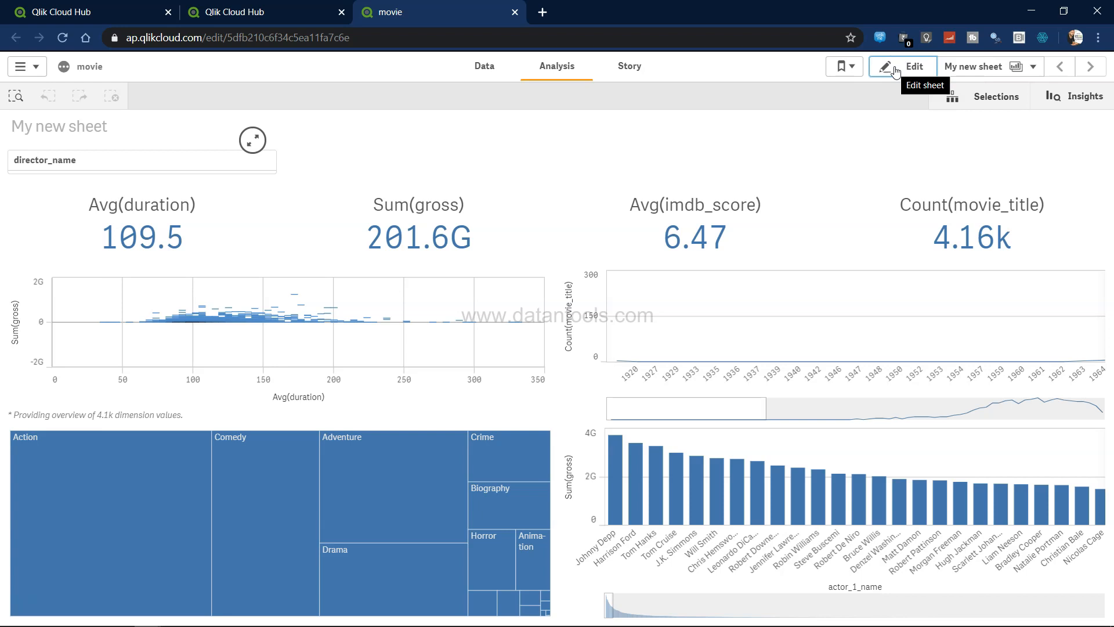
pyautogui.click(171, 162)
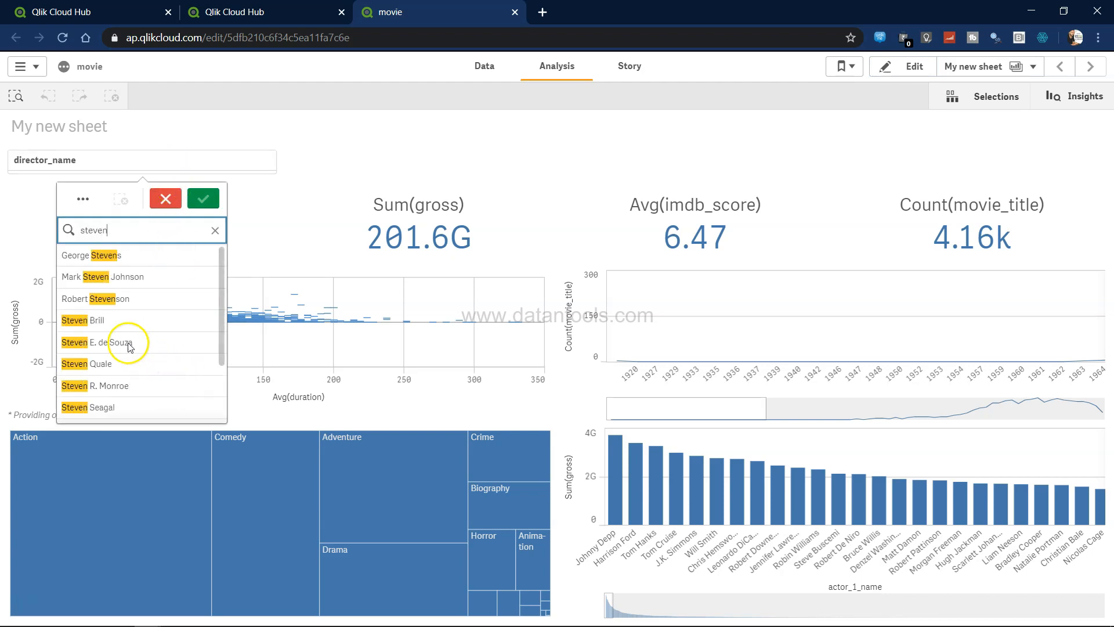
pyautogui.scroll(-2, 123, 313)
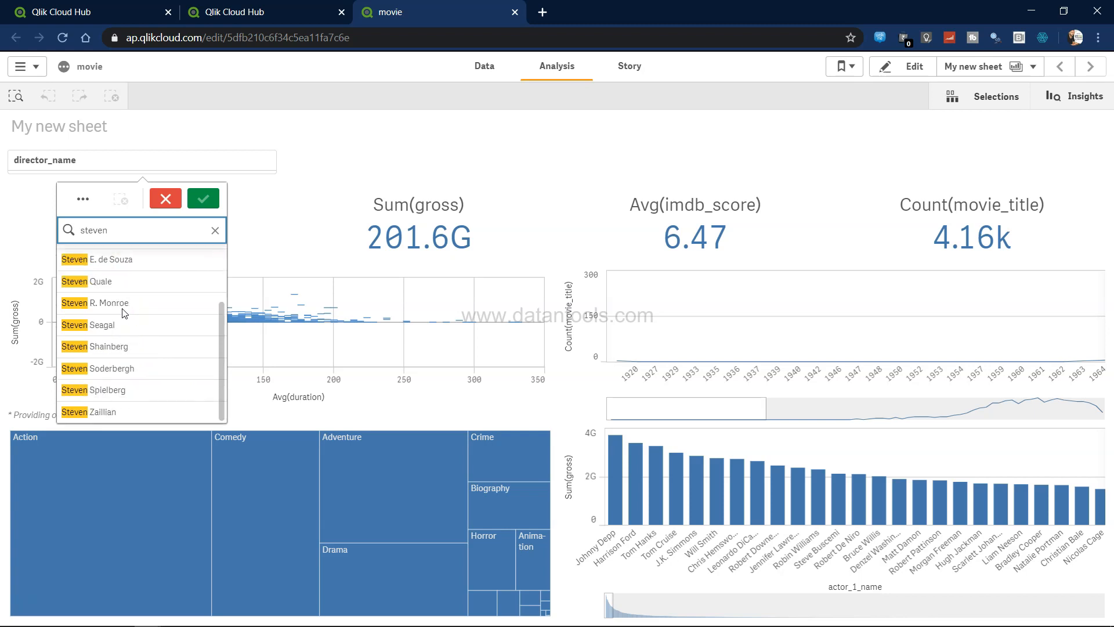
pyautogui.click(100, 392)
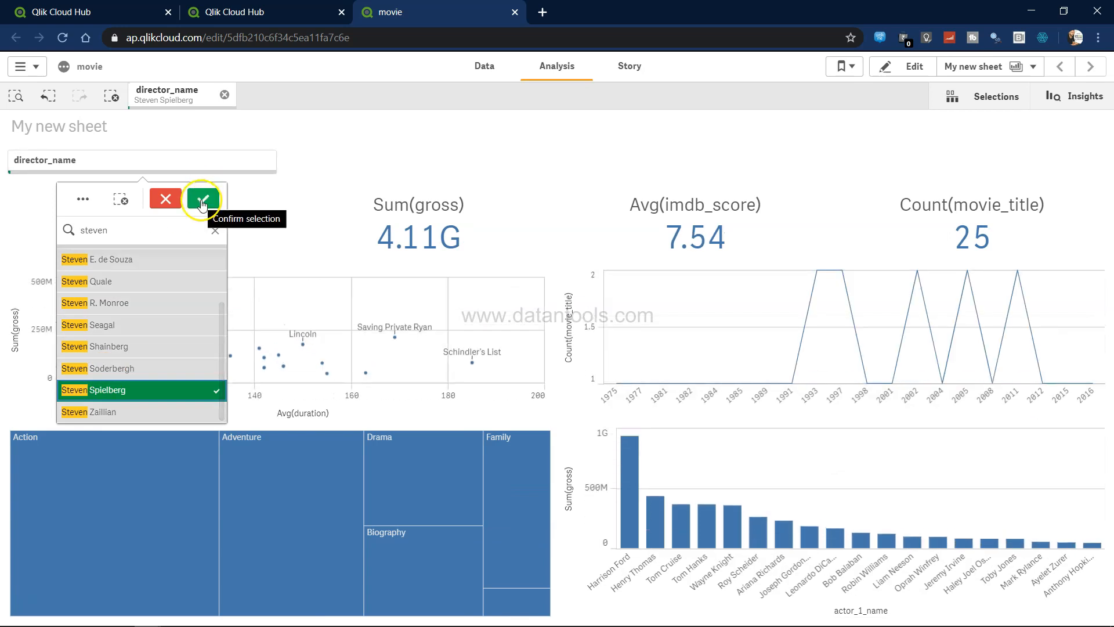
pyautogui.click(203, 198)
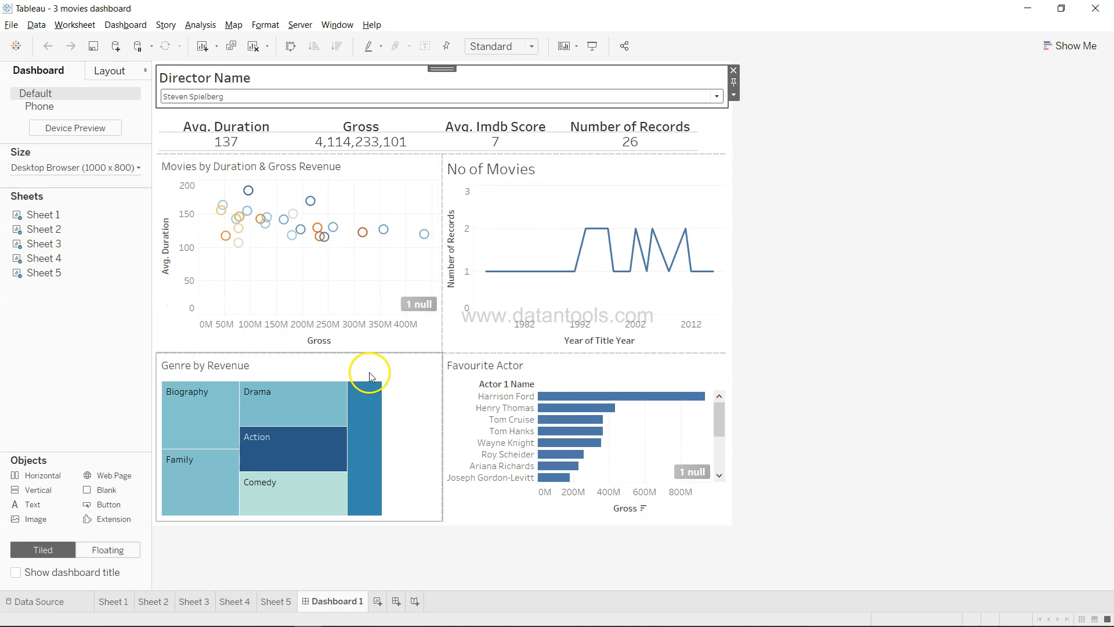
# Compare the filtered KPIs and charts of the Tableau dashboard with their counterparts on the Qlik Sense sheet
pyautogui.hotkey('alt', 'Tab')
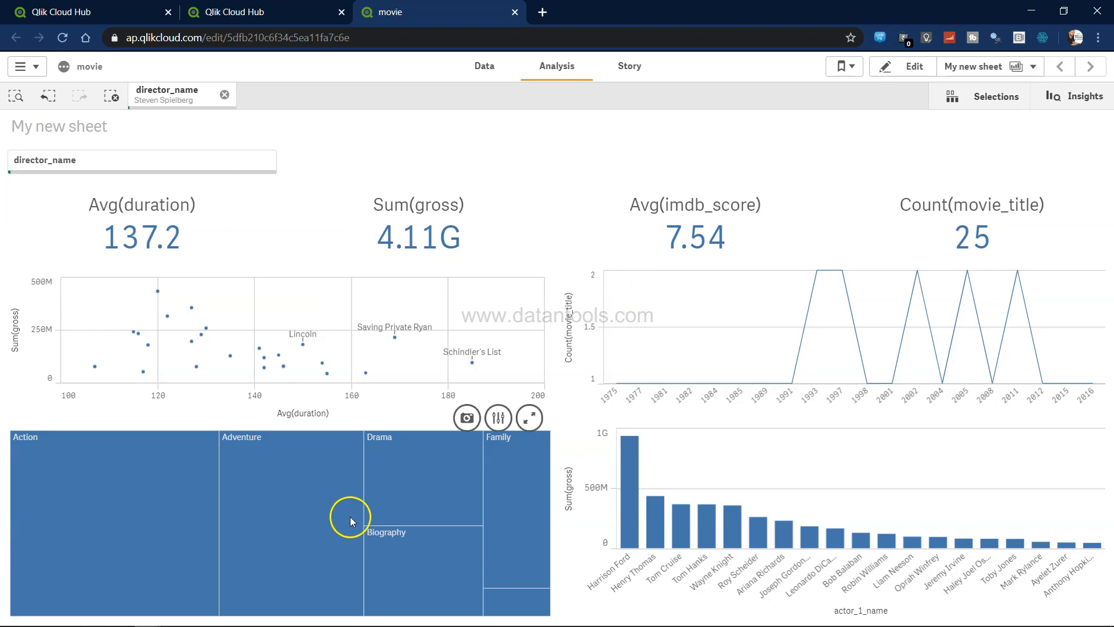
pyautogui.hotkey('alt', 'Tab')
pyautogui.hotkey('alt', 'Tab')
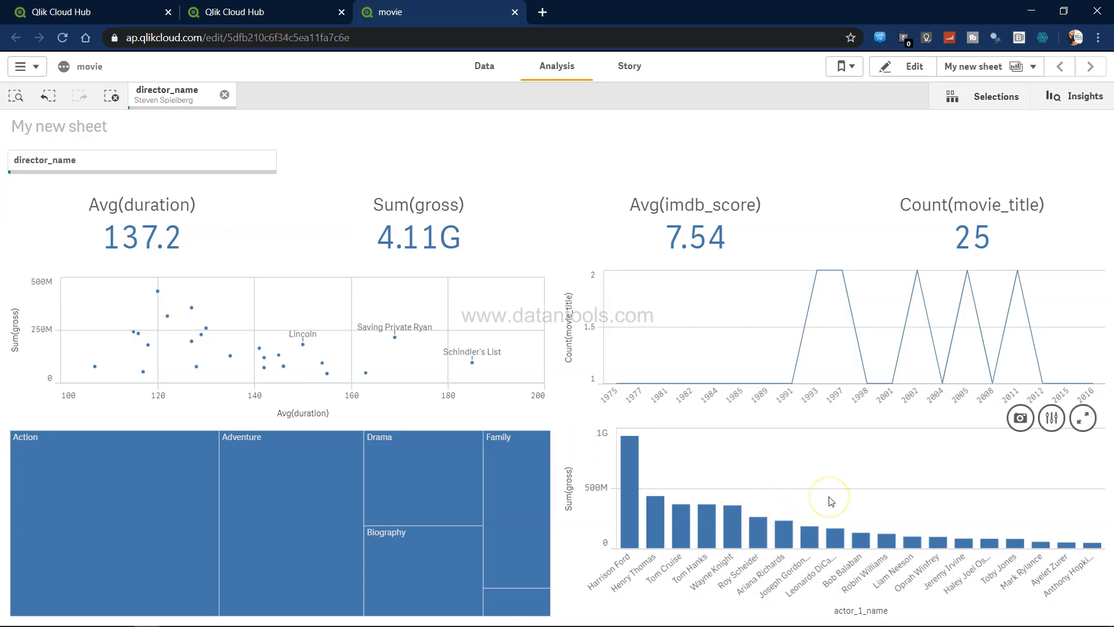
pyautogui.hotkey('alt', 'Tab')
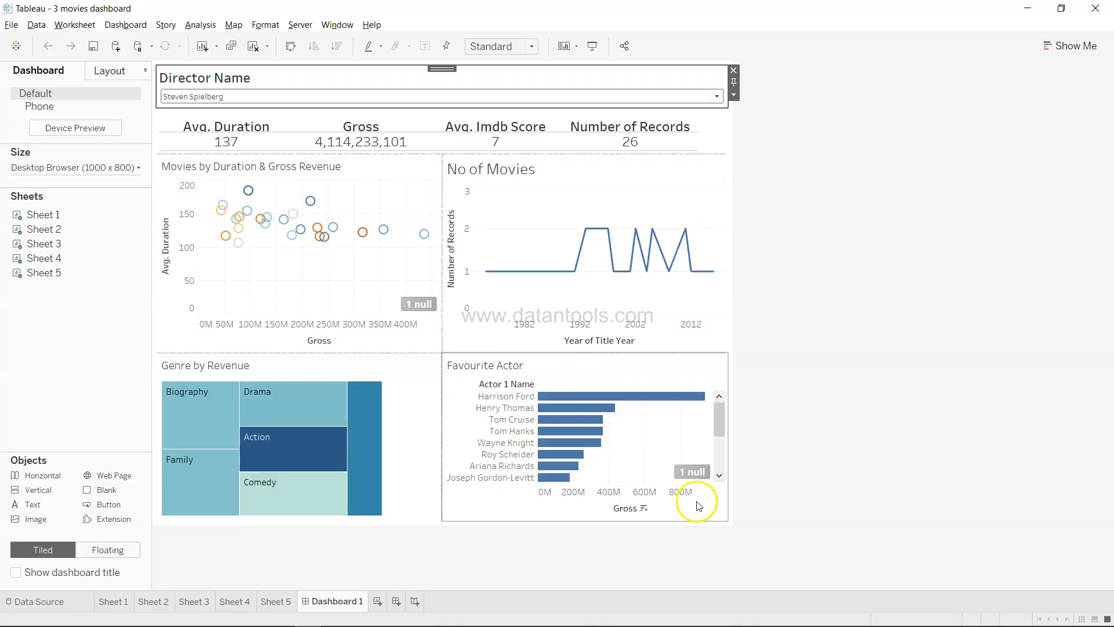
pyautogui.hotkey('alt', 'Tab')
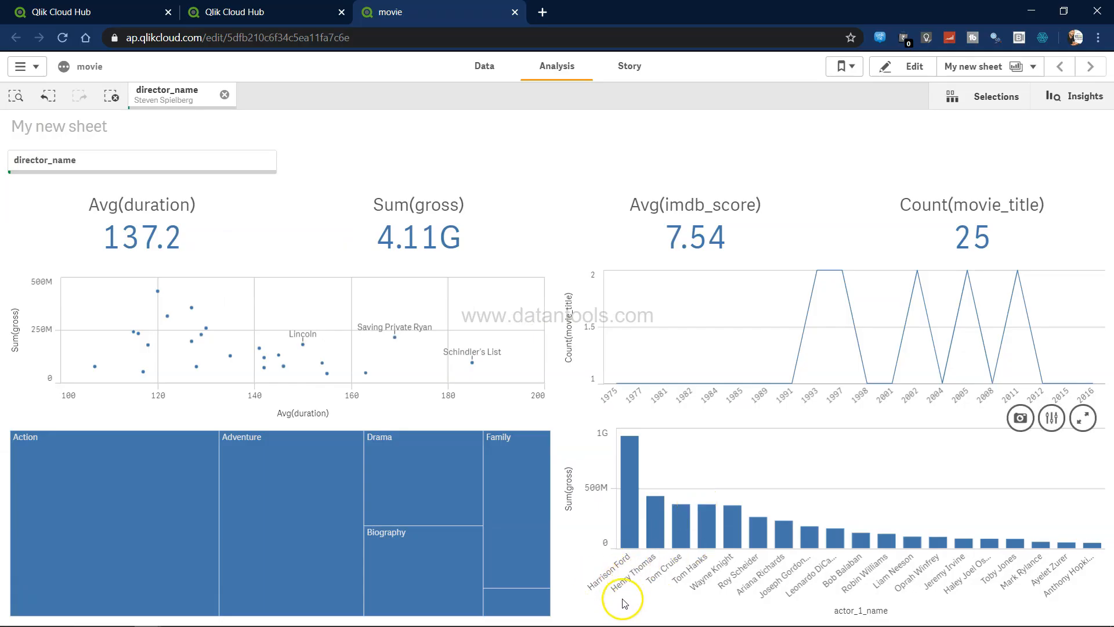
pyautogui.hotkey('alt', 'Tab')
pyautogui.hotkey('alt', 'Tab')
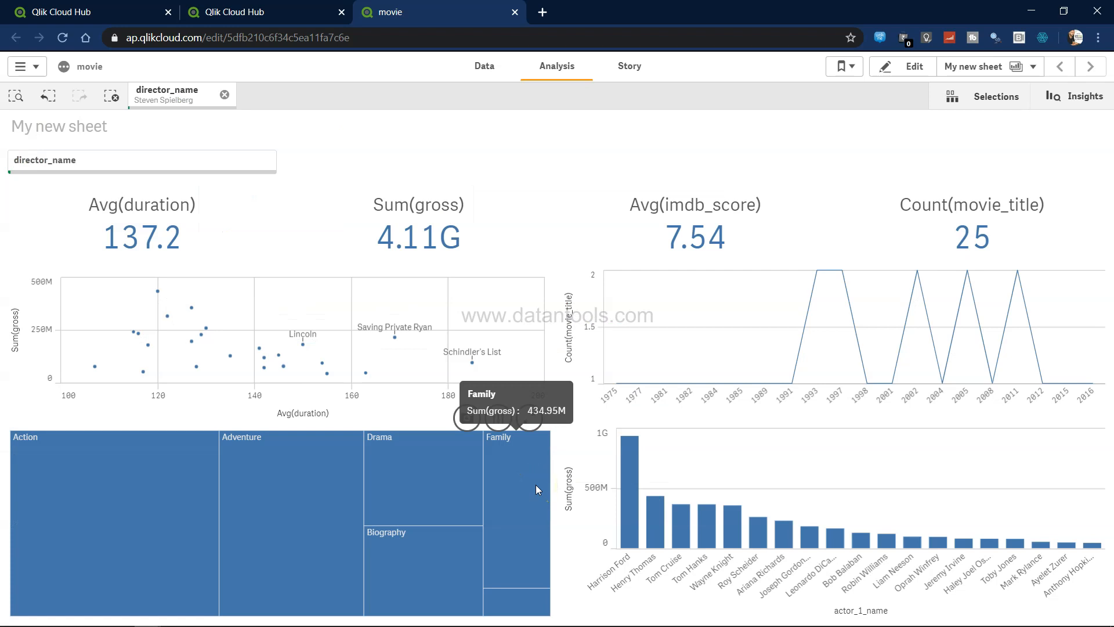
pyautogui.hotkey('alt', 'Tab')
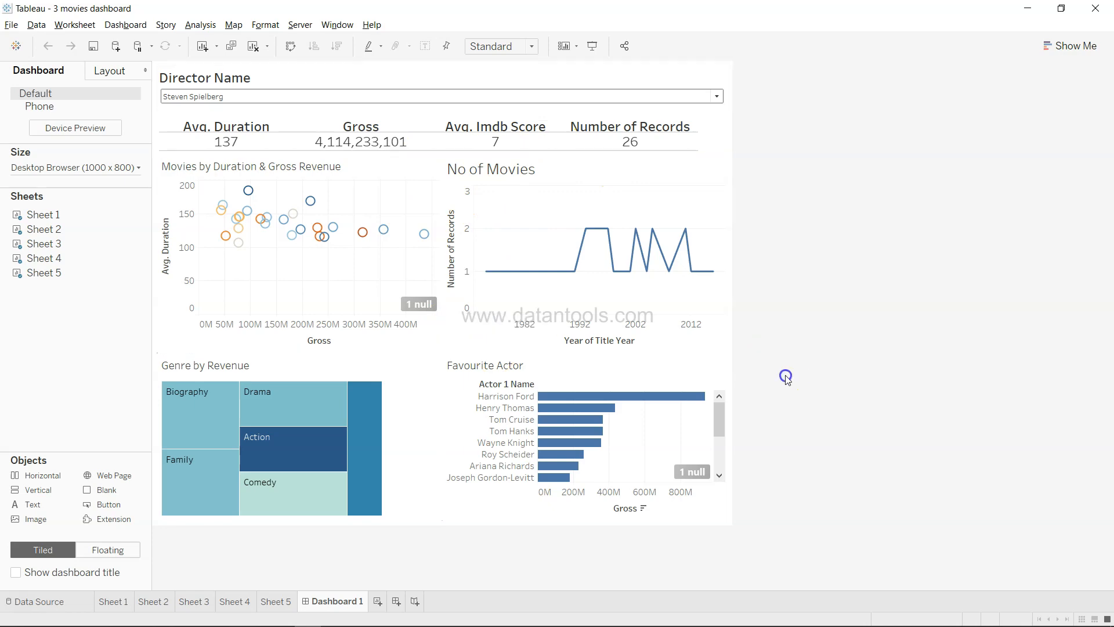
pyautogui.hotkey('alt', 'Tab')
pyautogui.moveTo(742, 383)
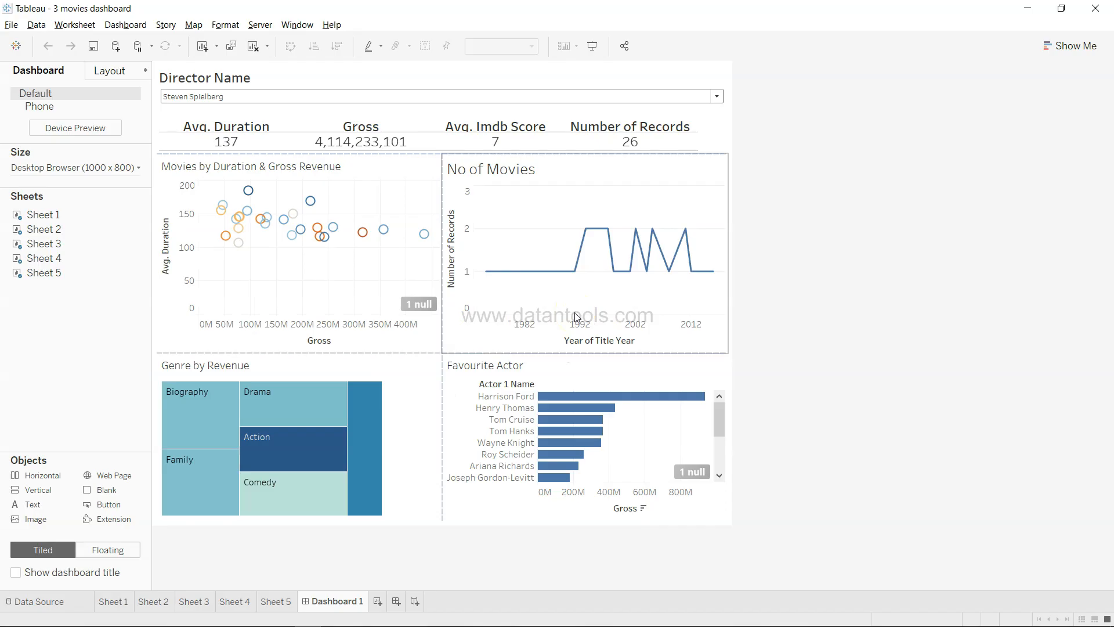
pyautogui.click(398, 145)
pyautogui.hotkey('alt', 'Tab')
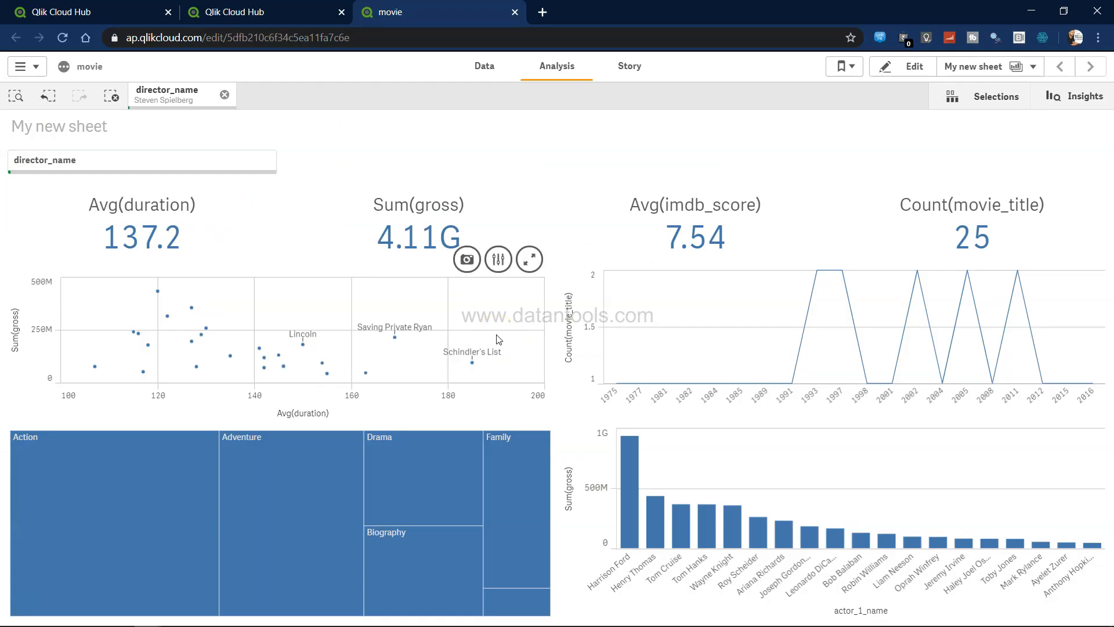
# Compare the Action and Comedy tiles of Tableau's Genre by Revenue treemap with the Qlik Sense treemap
pyautogui.hotkey('alt', 'Tab')
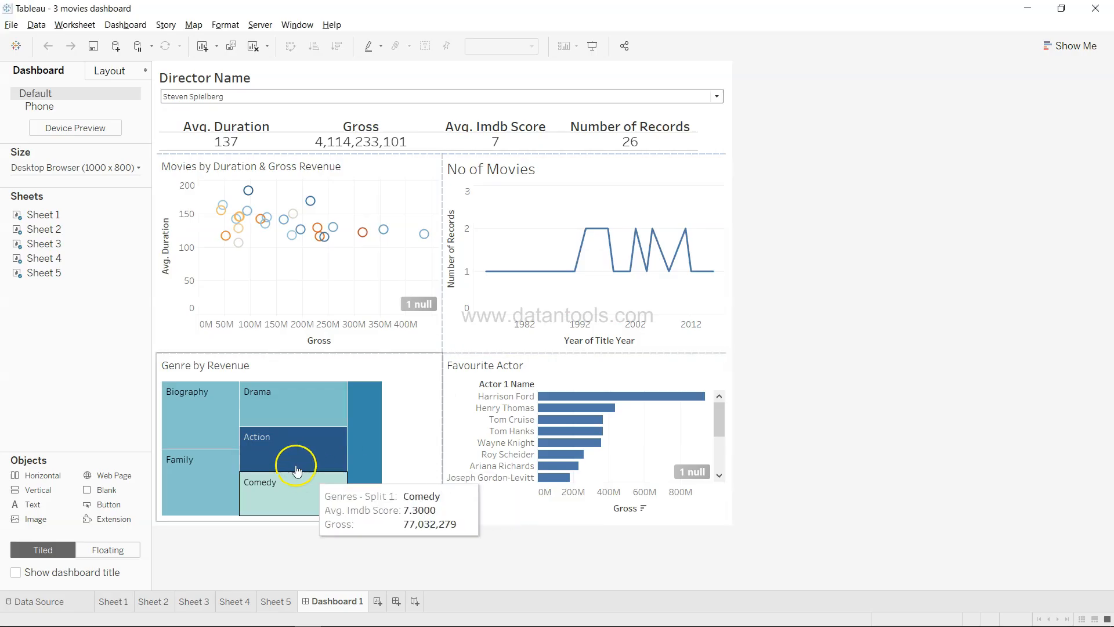
pyautogui.moveTo(283, 455)
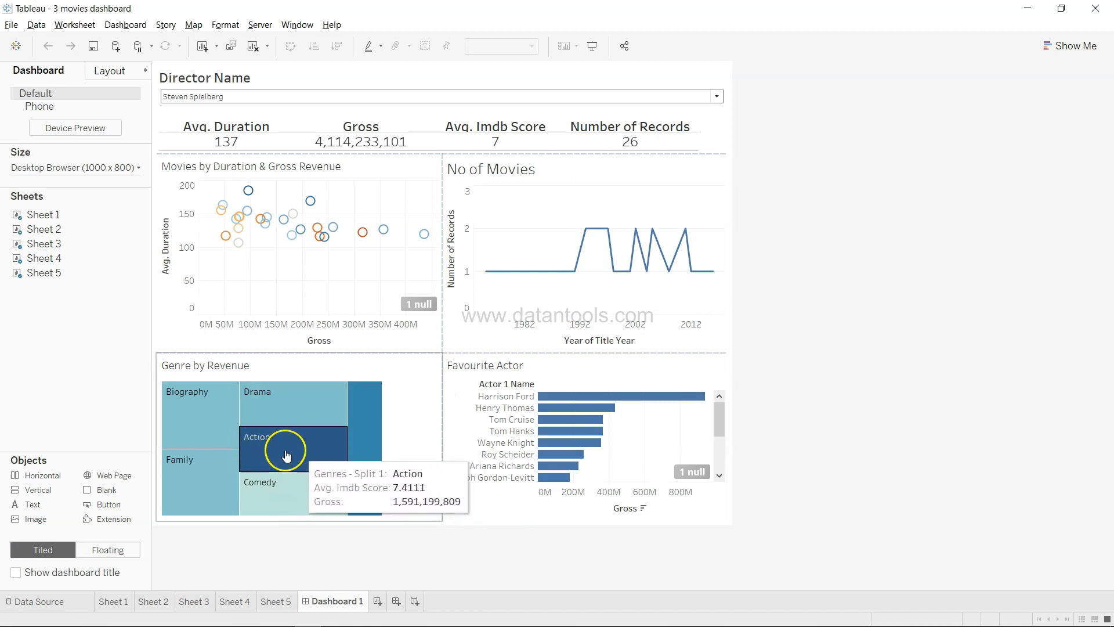
pyautogui.hotkey('alt', 'Tab')
pyautogui.hotkey('alt', 'Tab')
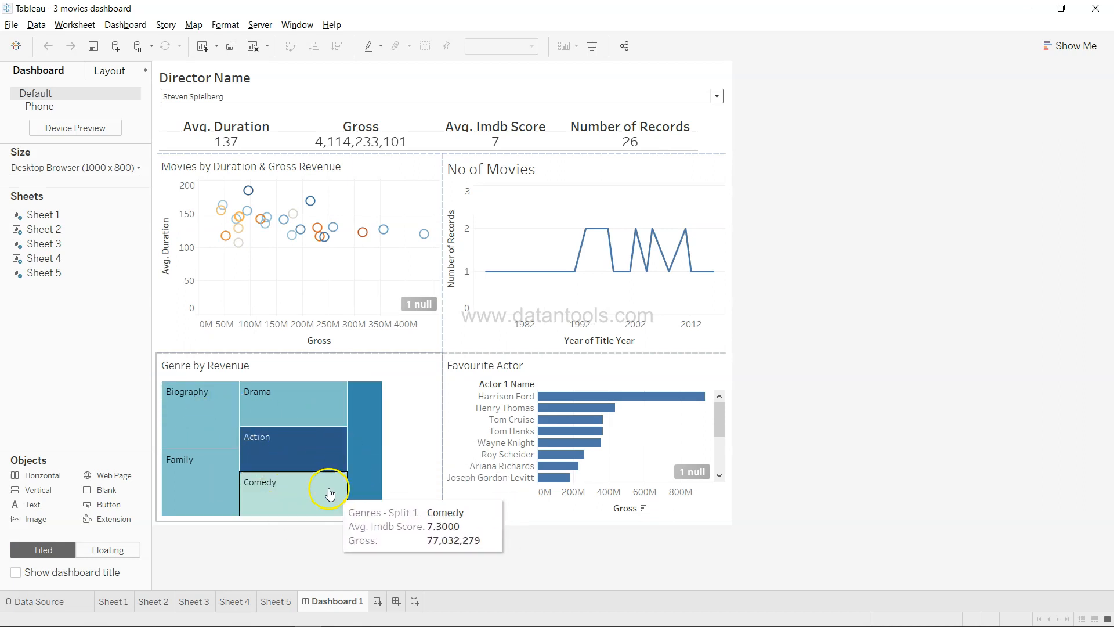
pyautogui.hotkey('alt', 'Tab')
pyautogui.hotkey('alt', 'Tab')
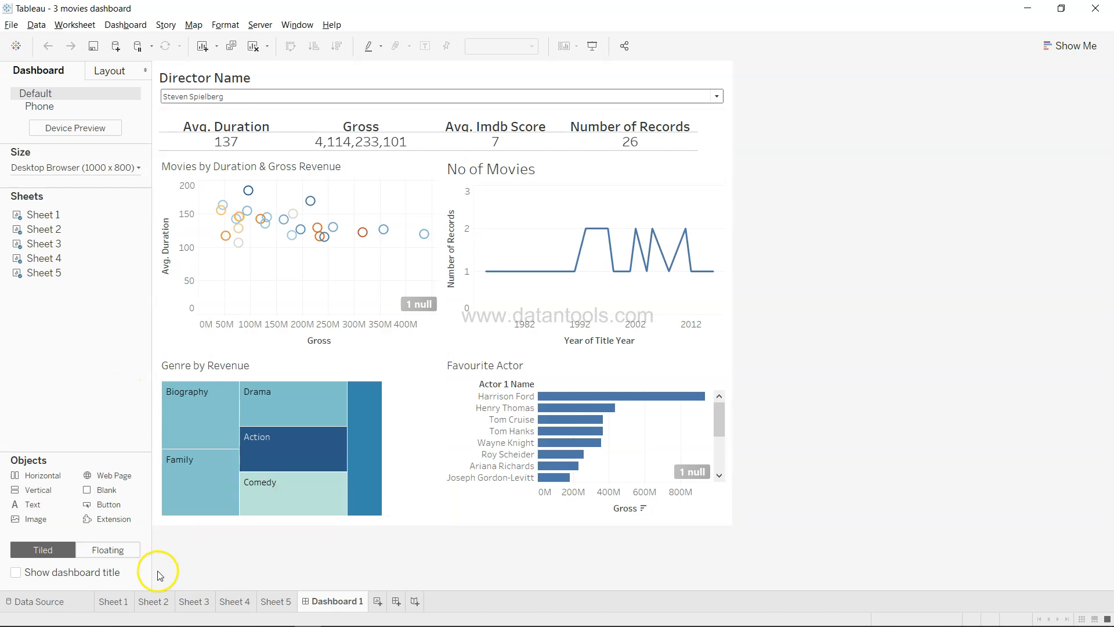
# Open Sheet 4 in Tableau and examine which measures drive the genre treemap's tile size and colour
pyautogui.click(221, 603)
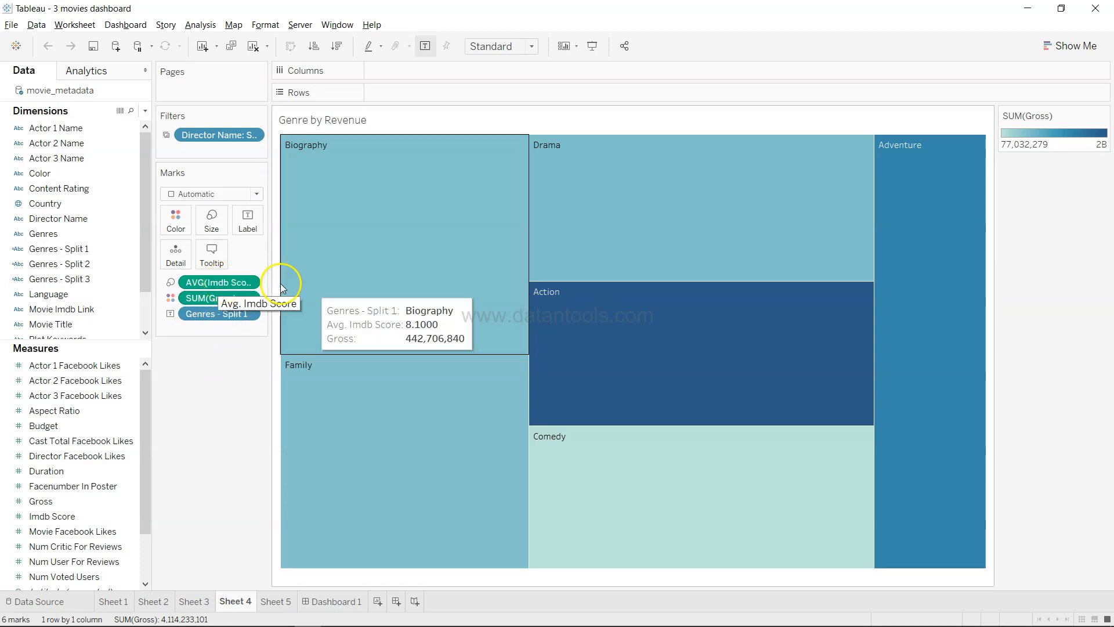
pyautogui.moveTo(722, 508)
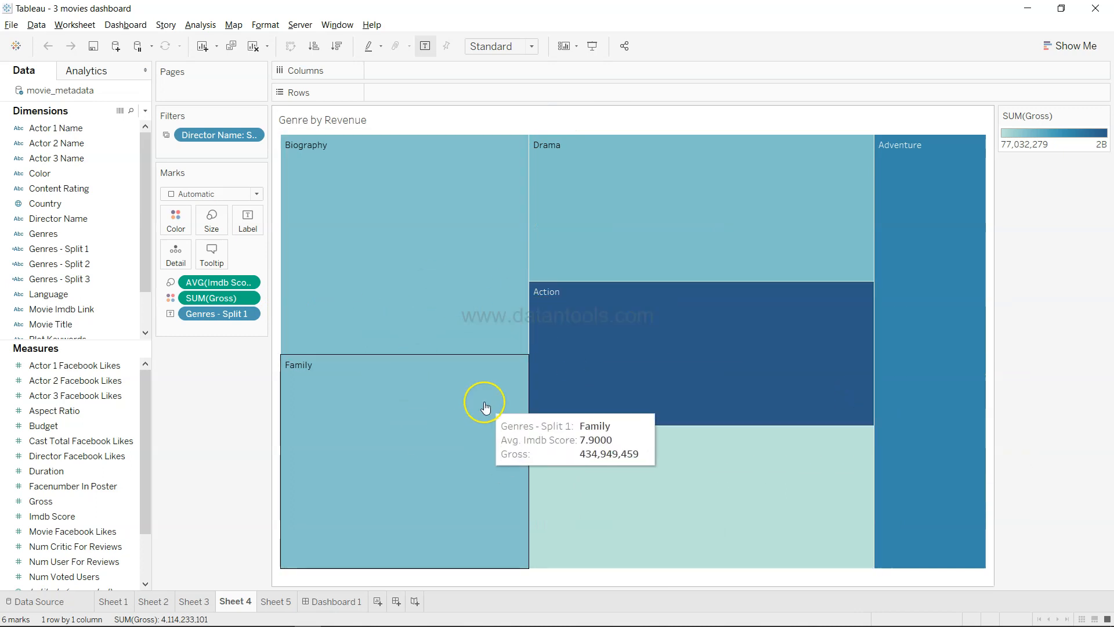
pyautogui.moveTo(436, 319)
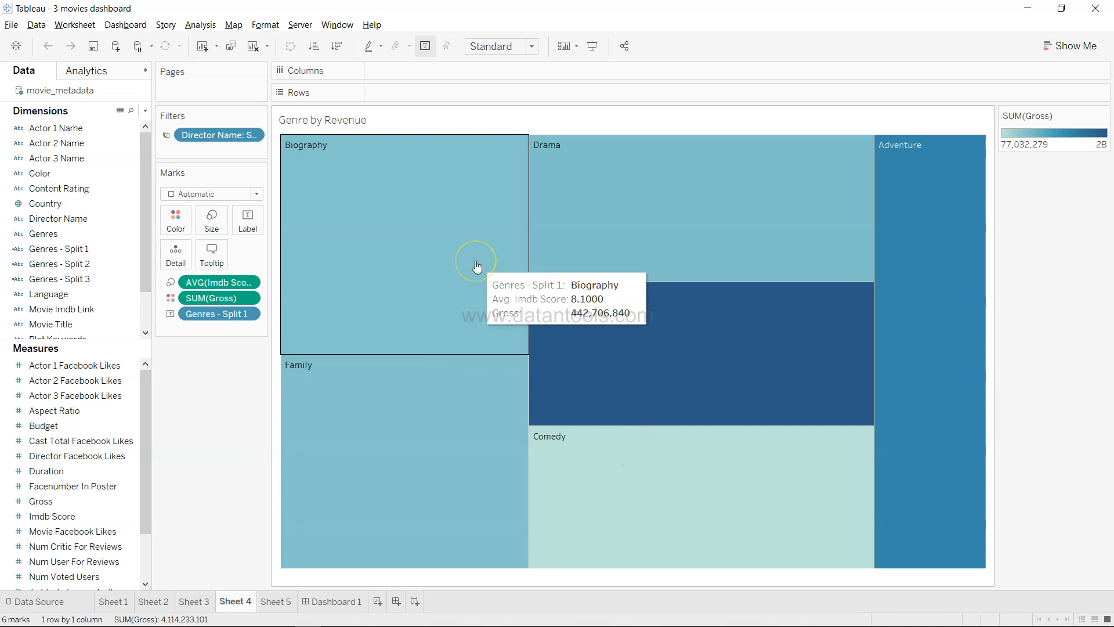
pyautogui.moveTo(705, 371)
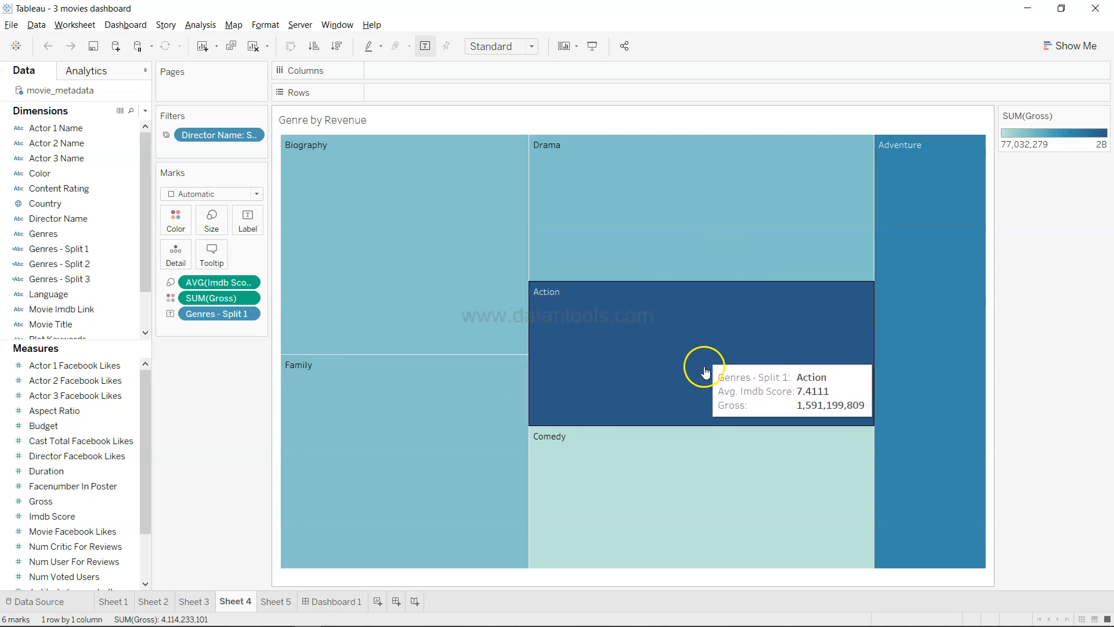
pyautogui.moveTo(503, 366)
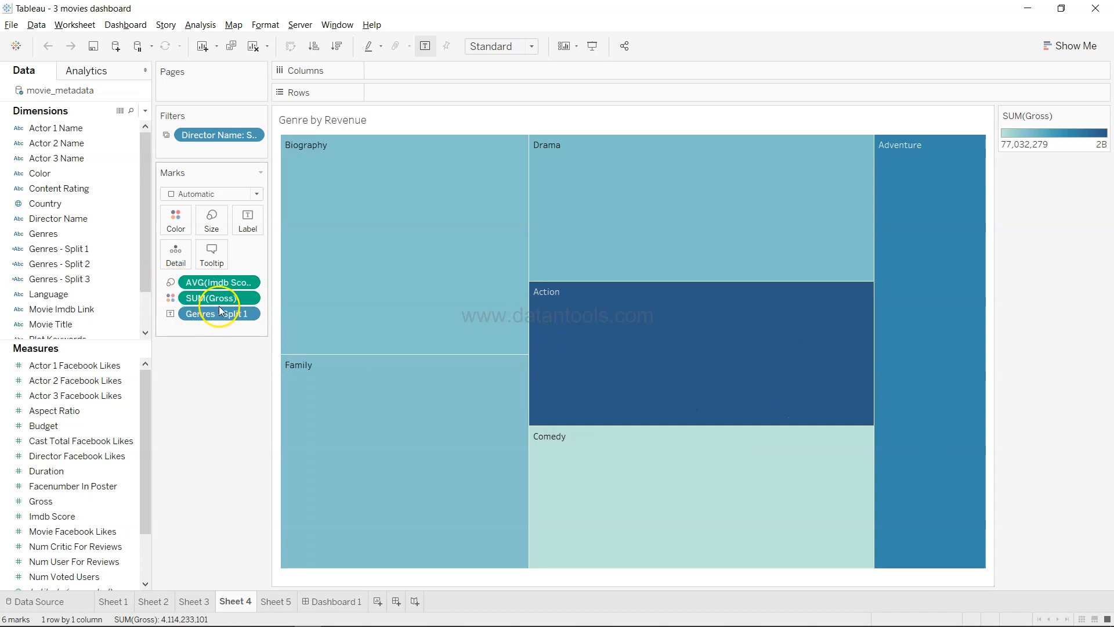
# Switch to the Qlik Sense sheet, start editing it and change the genre treemap's colors from automatic to custom
pyautogui.moveTo(539, 347)
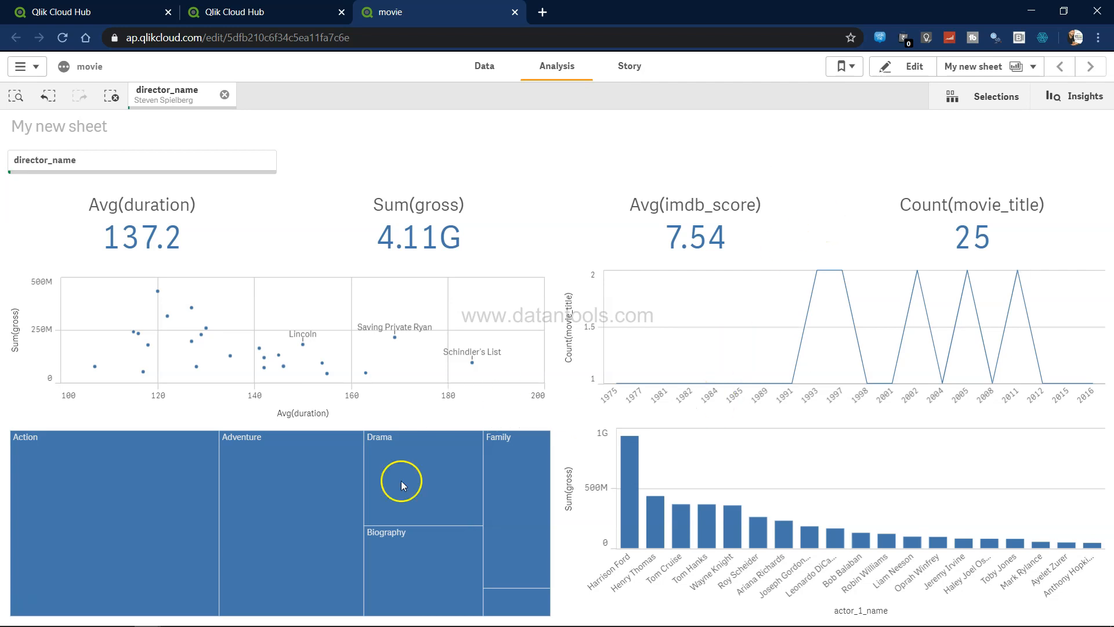
pyautogui.click(914, 66)
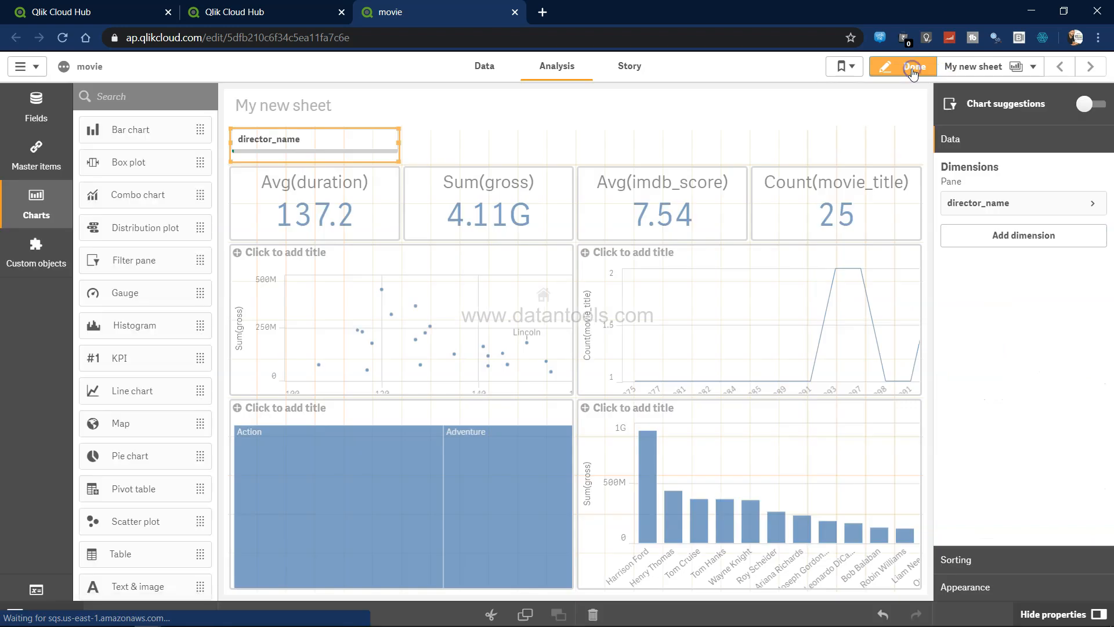
pyautogui.click(487, 419)
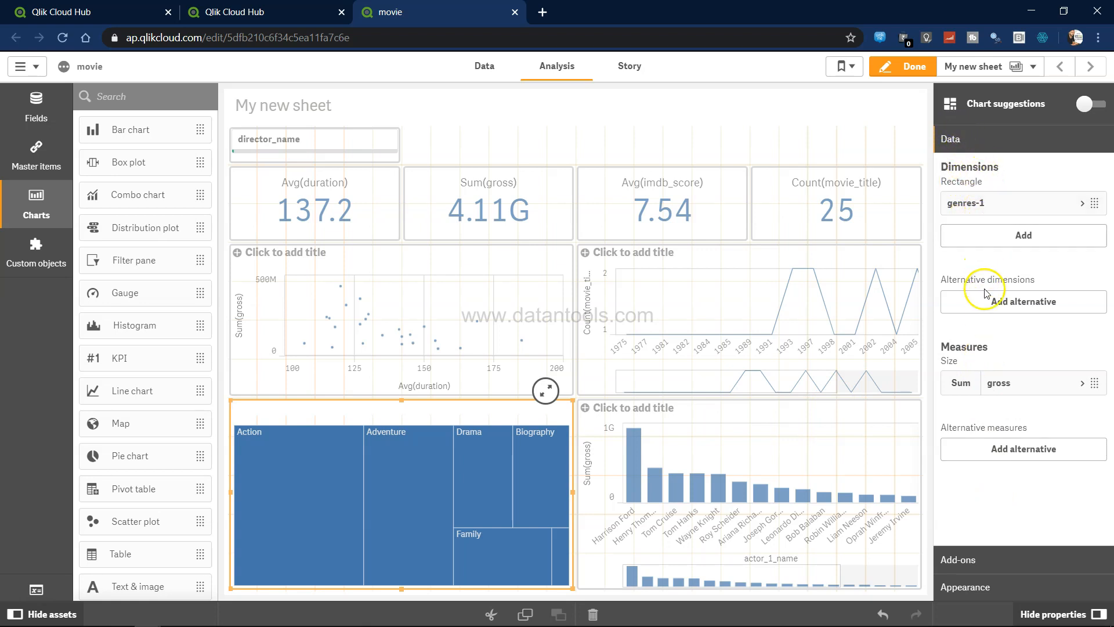
pyautogui.click(990, 561)
pyautogui.click(946, 196)
pyautogui.click(947, 198)
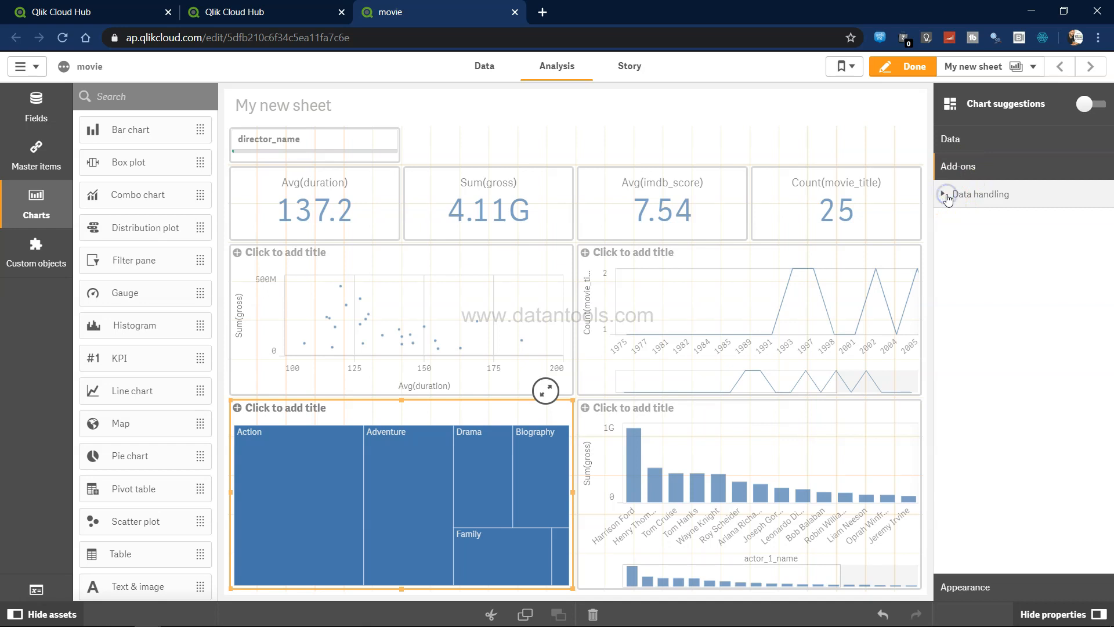
pyautogui.click(974, 588)
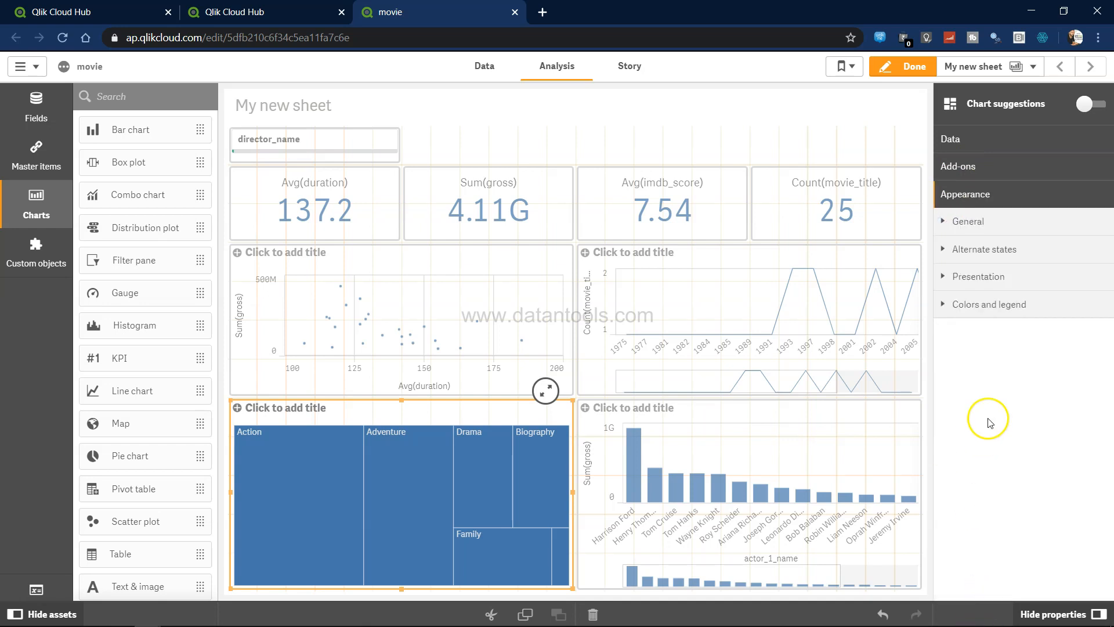
pyautogui.click(947, 311)
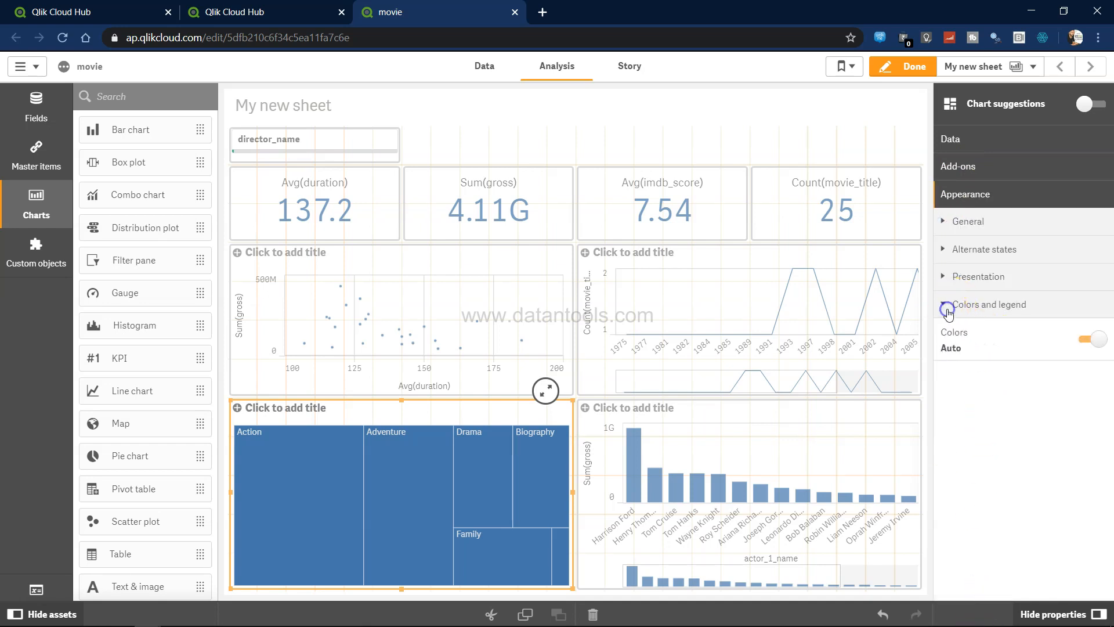
pyautogui.click(1084, 343)
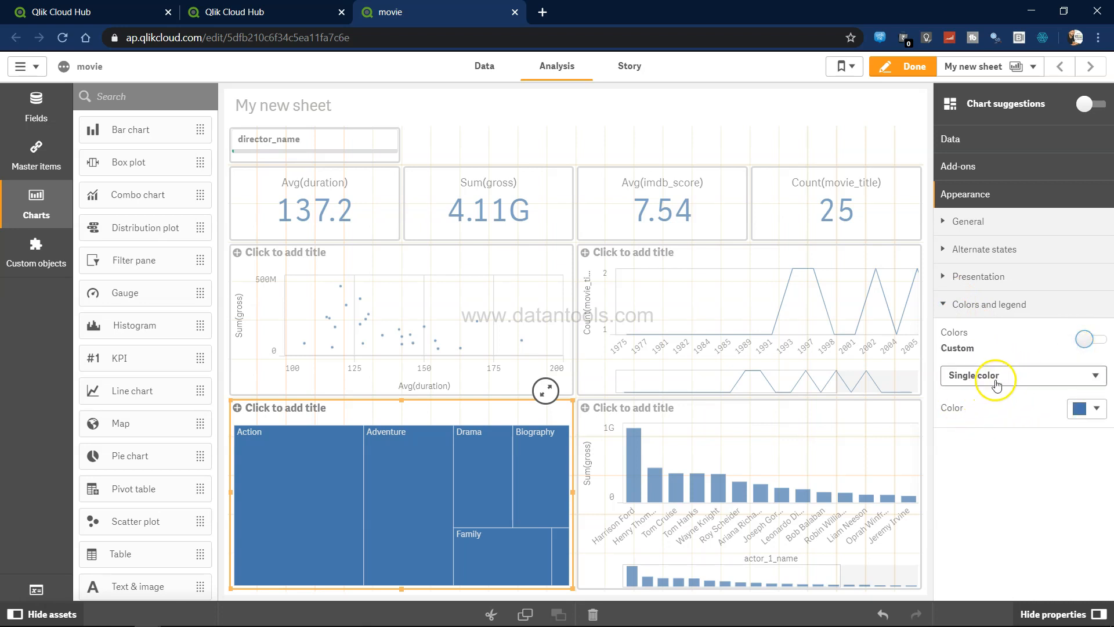
# Check the genre treemap's size measure and set its custom coloring to By measure
pyautogui.click(995, 383)
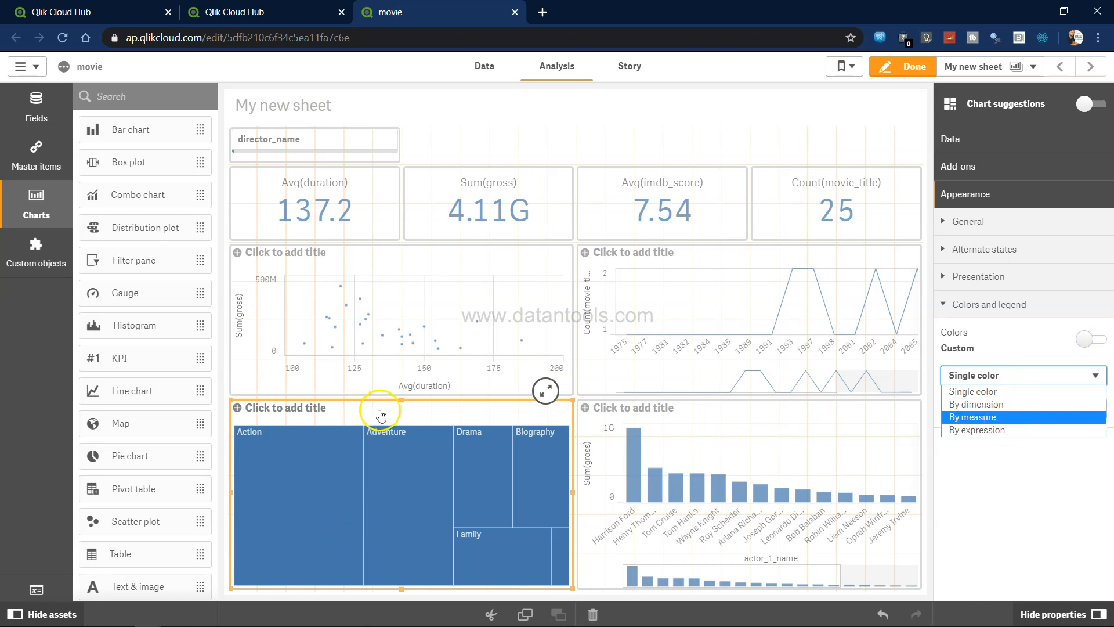
pyautogui.click(986, 140)
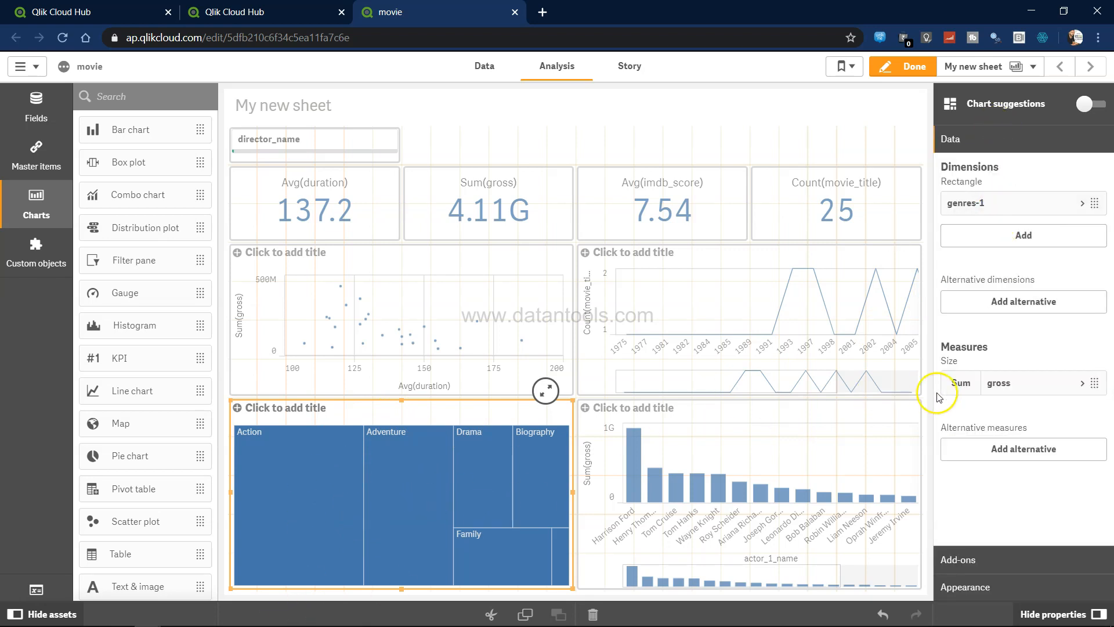
pyautogui.click(986, 589)
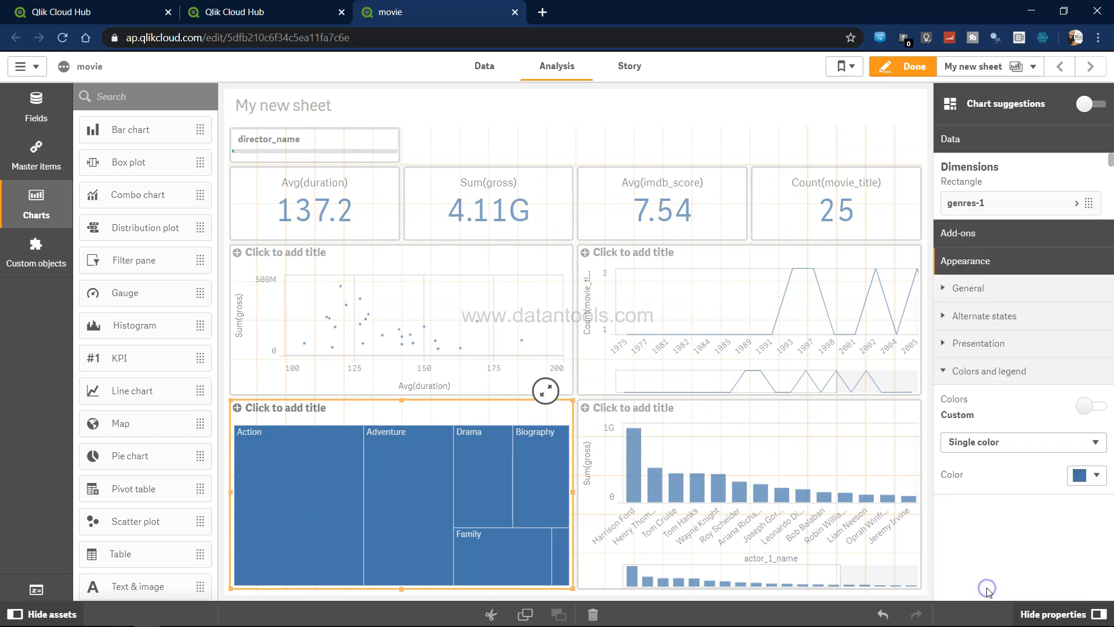
pyautogui.click(997, 378)
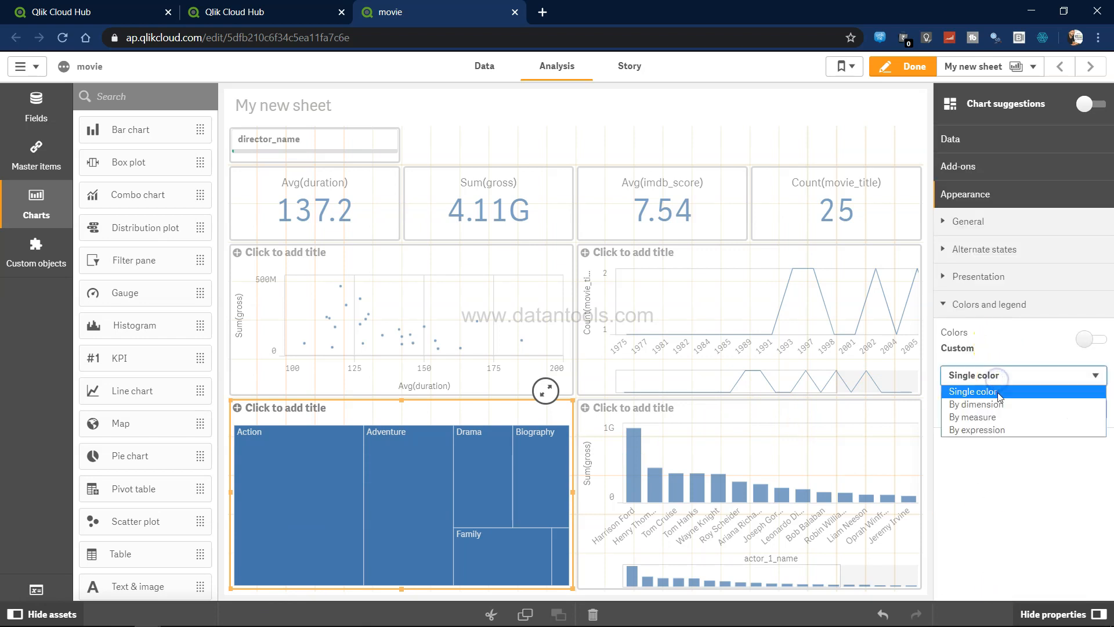
pyautogui.click(997, 416)
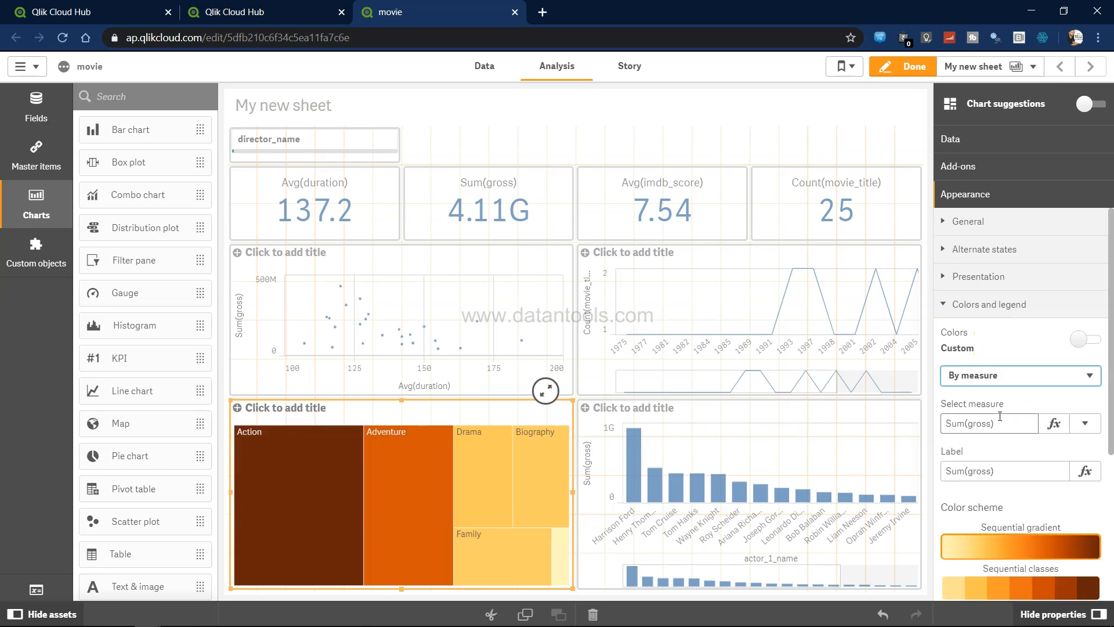
# Change the treemap's color measure expression to Sum(imdb_score) and apply it
pyautogui.click(1007, 428)
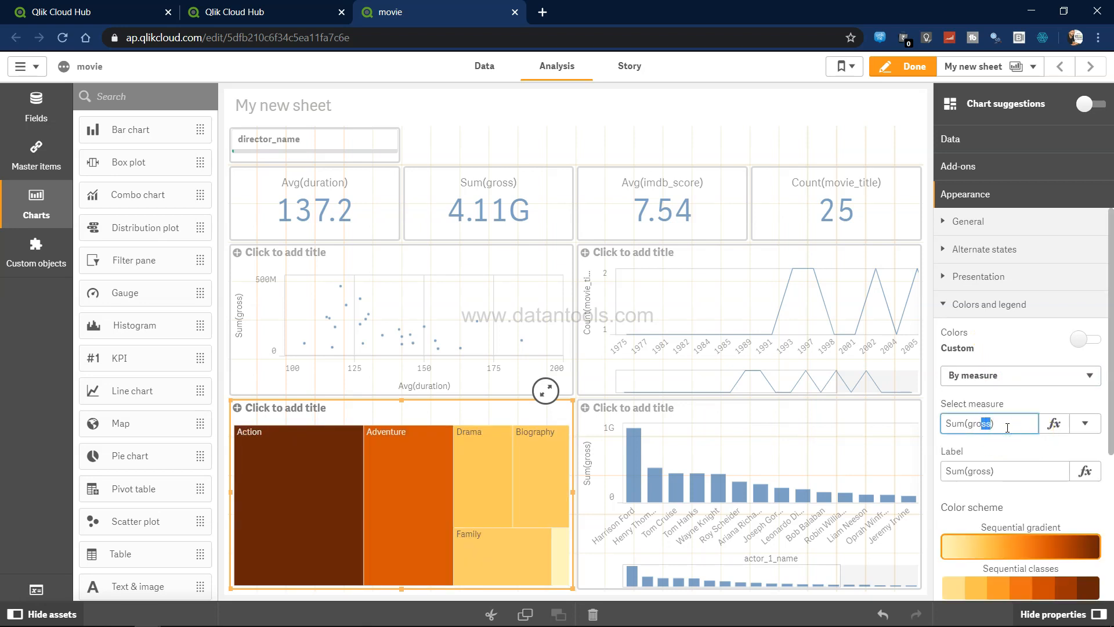
pyautogui.click(1053, 427)
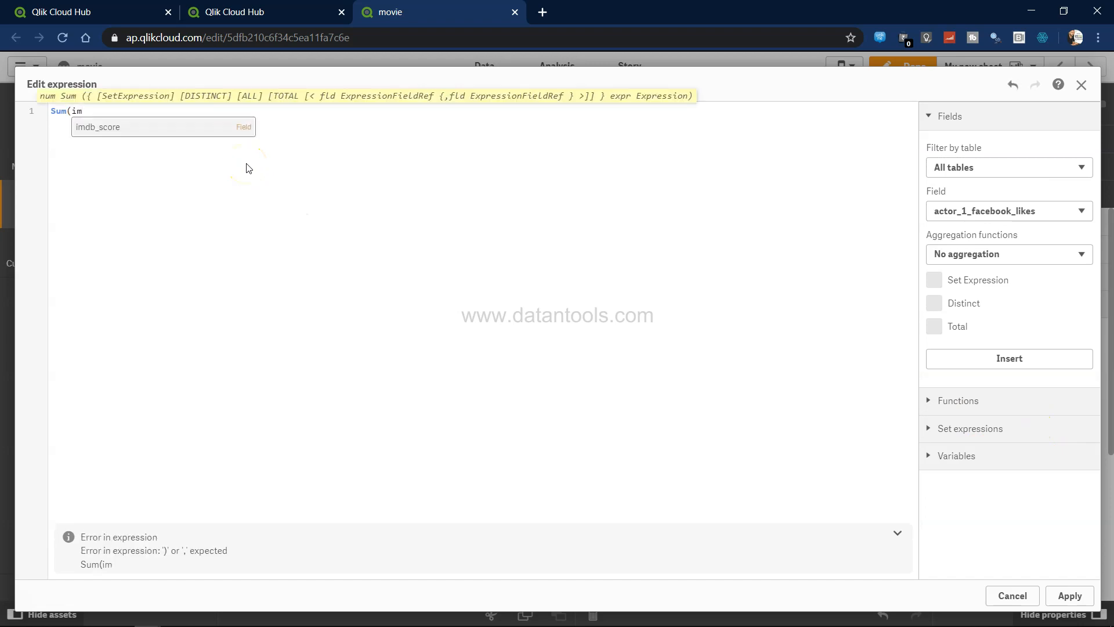
pyautogui.press('Return')
pyautogui.write(')')
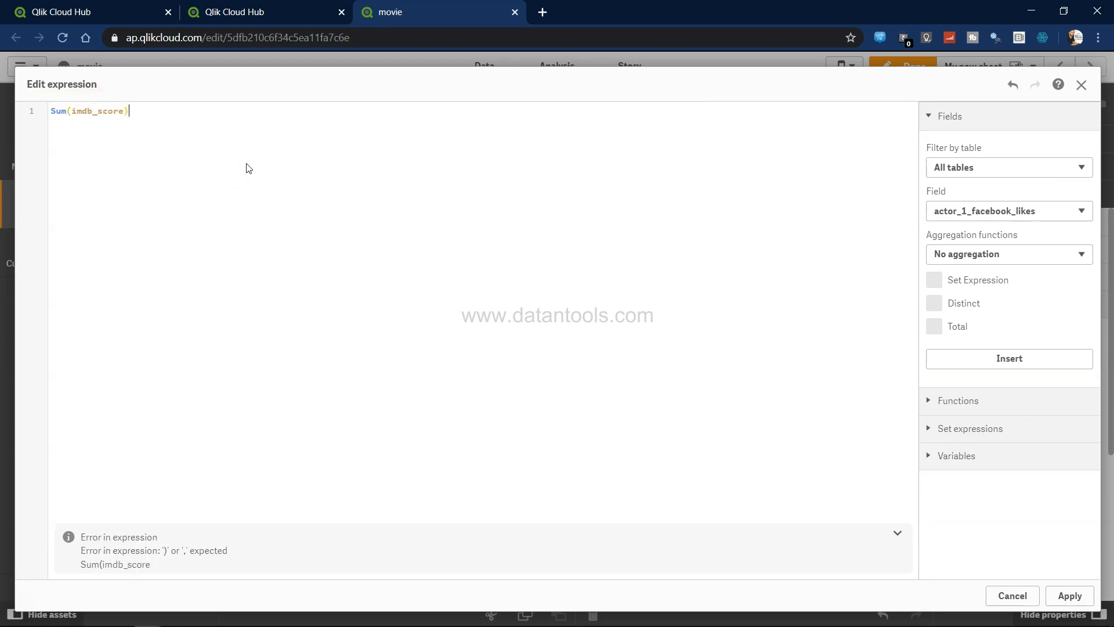
pyautogui.click(1071, 595)
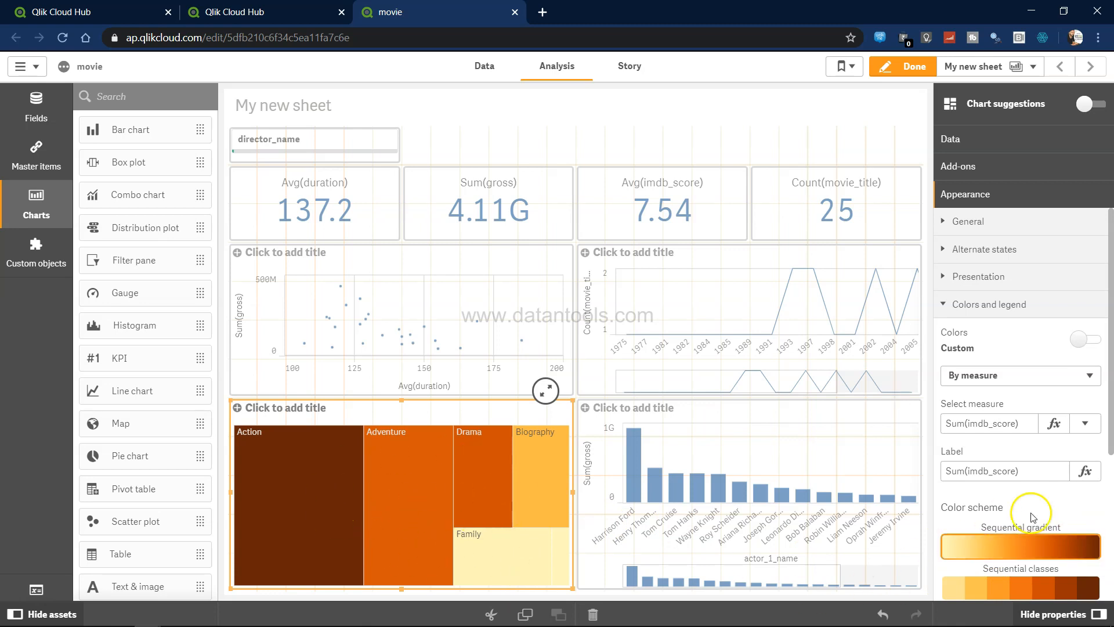
# Apply the Diverging gradient color scheme to the genre treemap, keeping its coloring set to By measure
pyautogui.scroll(-3, 1032, 514)
pyautogui.scroll(-1, 1032, 514)
pyautogui.click(1010, 397)
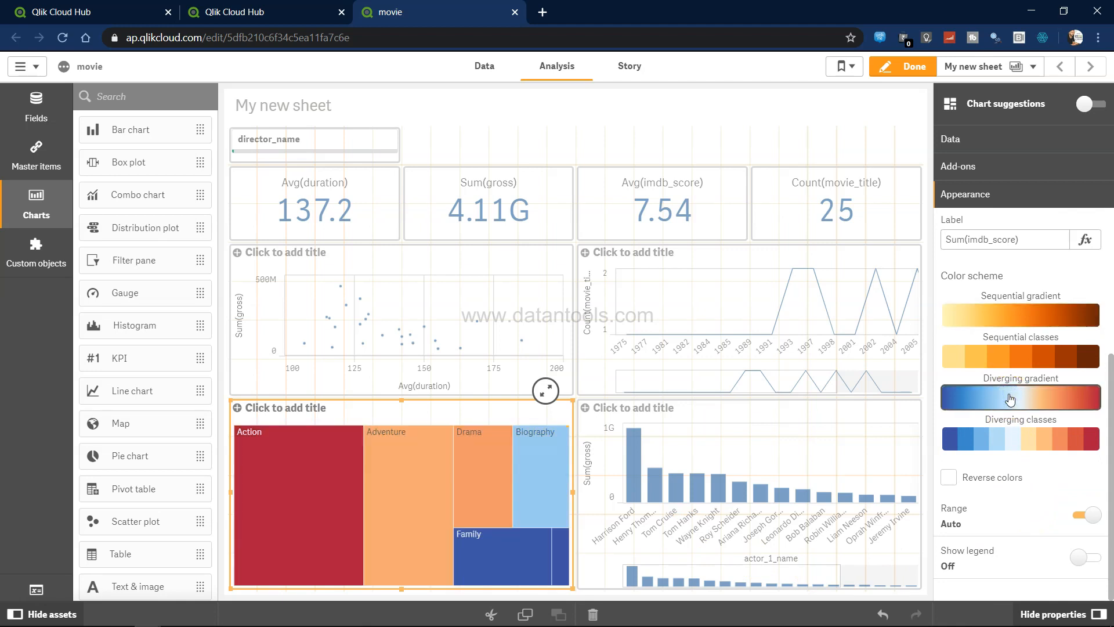
pyautogui.click(1048, 402)
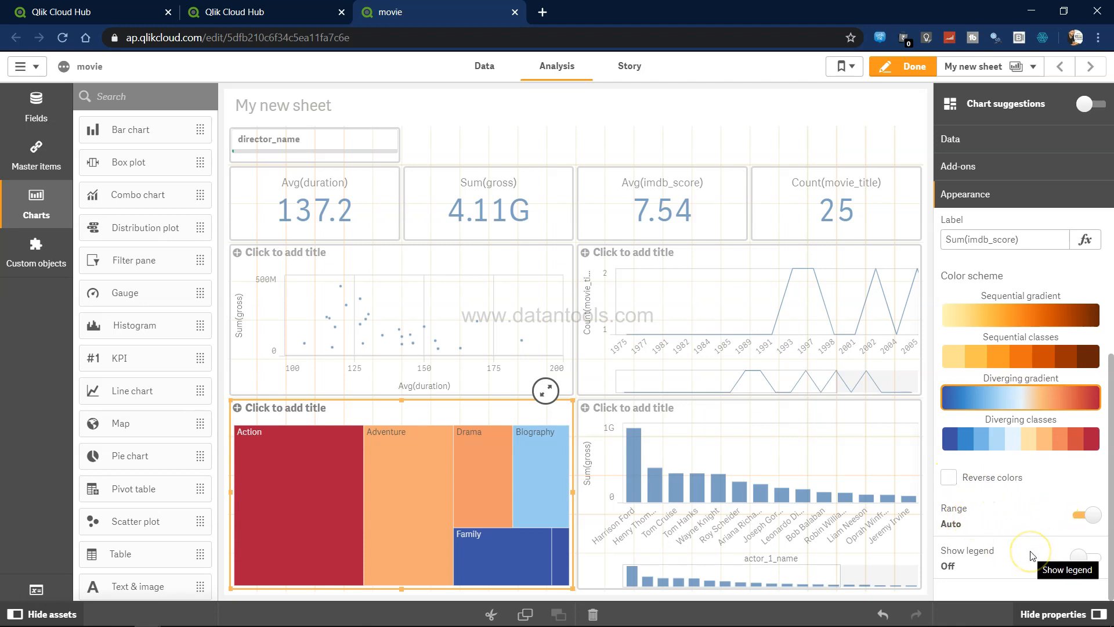
pyautogui.scroll(4, 1029, 551)
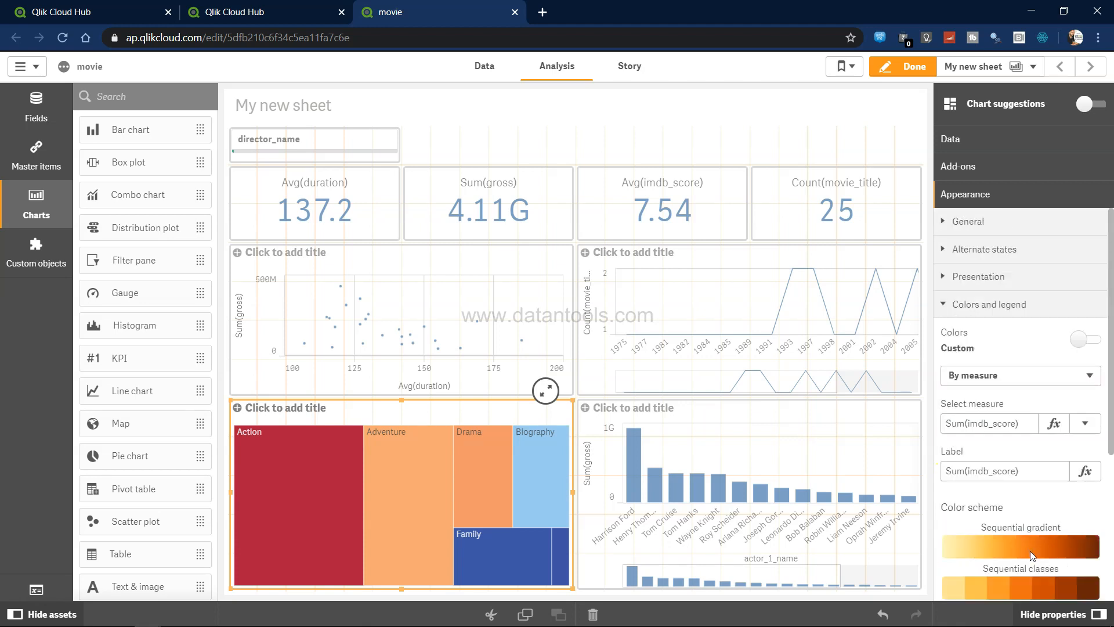
pyautogui.click(465, 496)
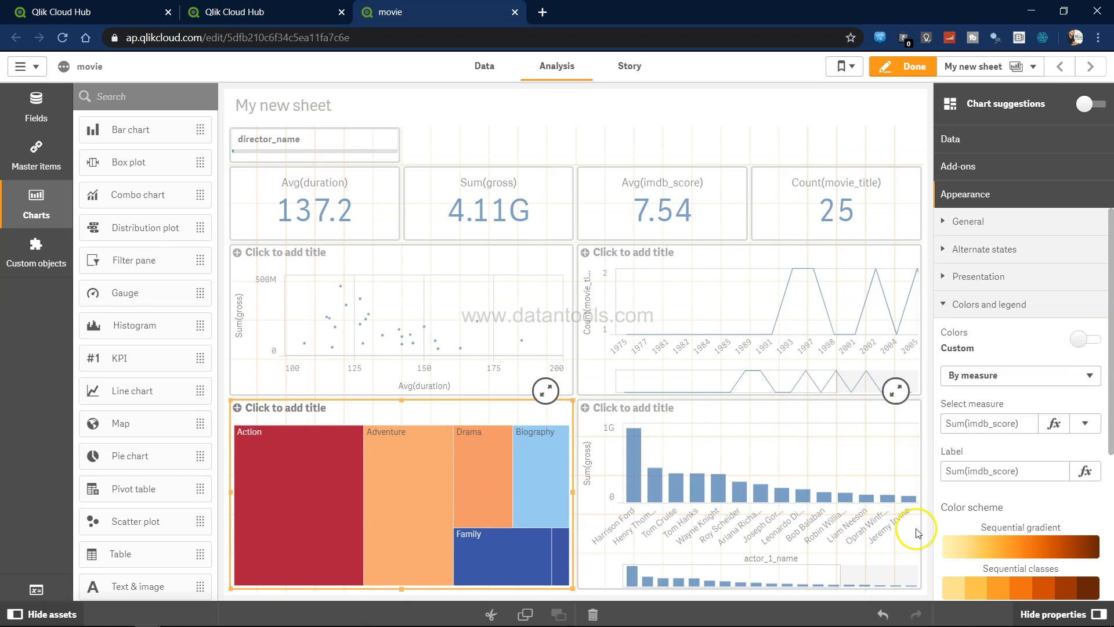
pyautogui.click(1036, 380)
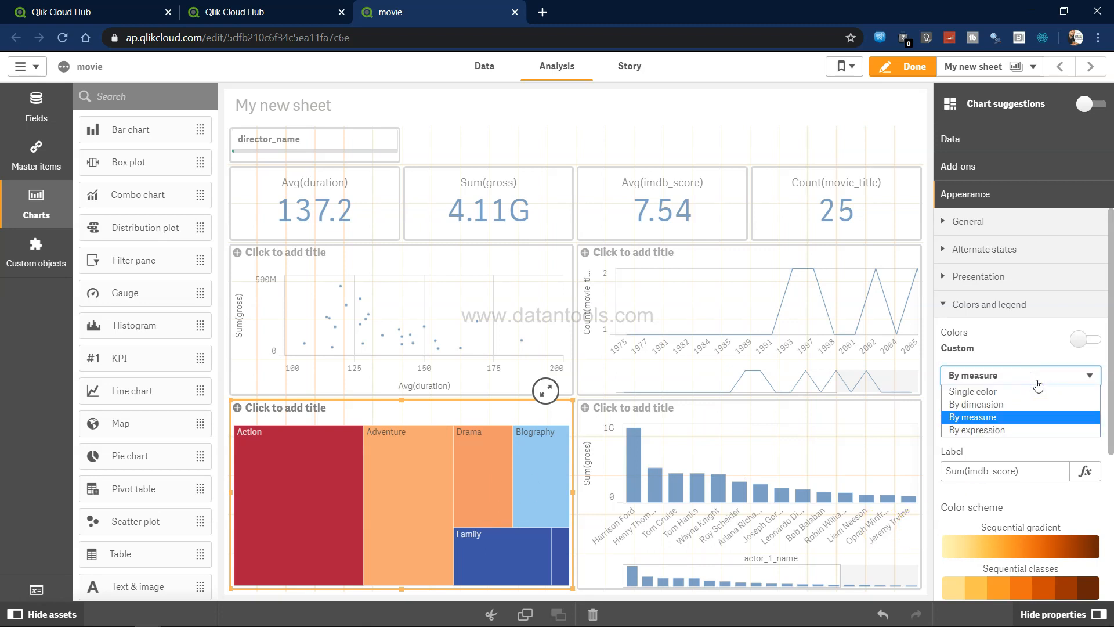
pyautogui.click(1037, 383)
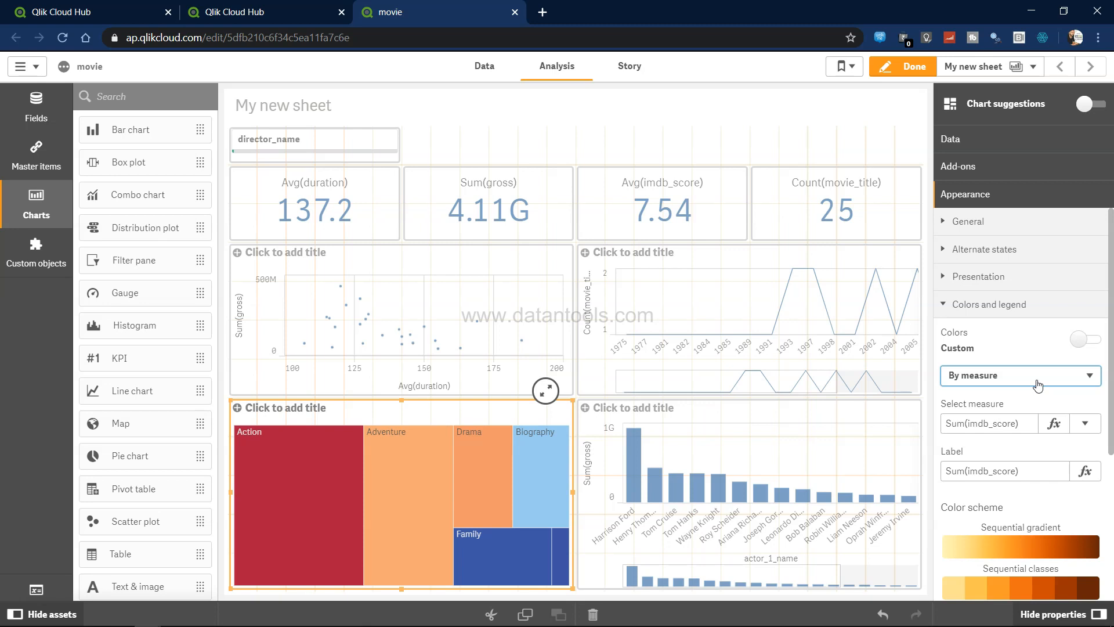
# Check Dashboard 1 in Tableau, set the Qlik Sense actor_1_name bar chart to Horizontal orientation and finish editing the sheet
pyautogui.click(762, 424)
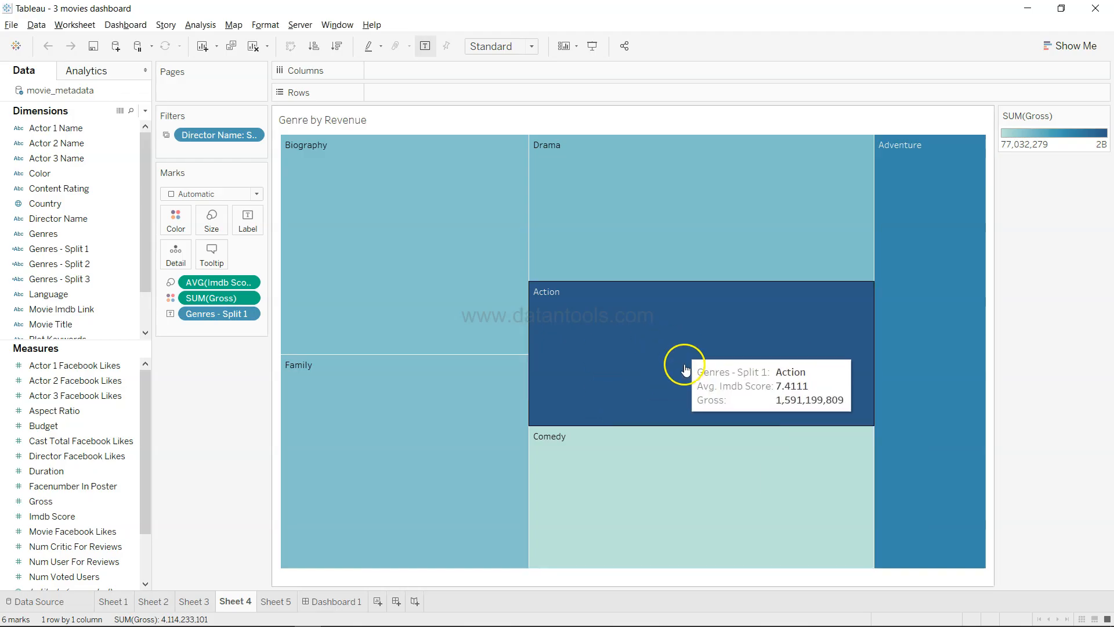
pyautogui.click(328, 600)
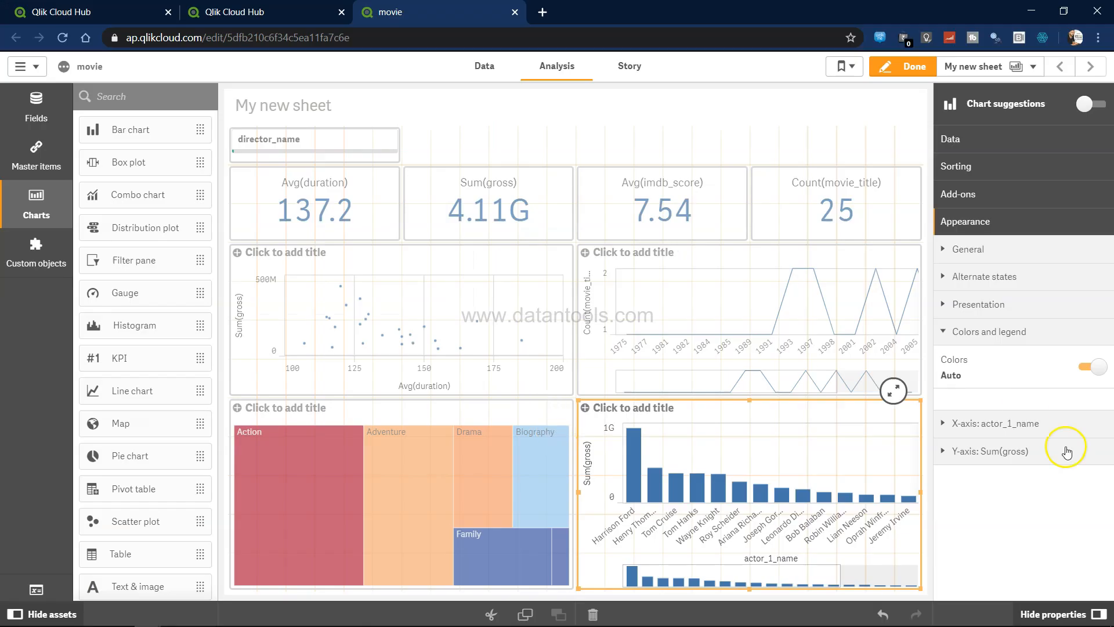
pyautogui.click(951, 308)
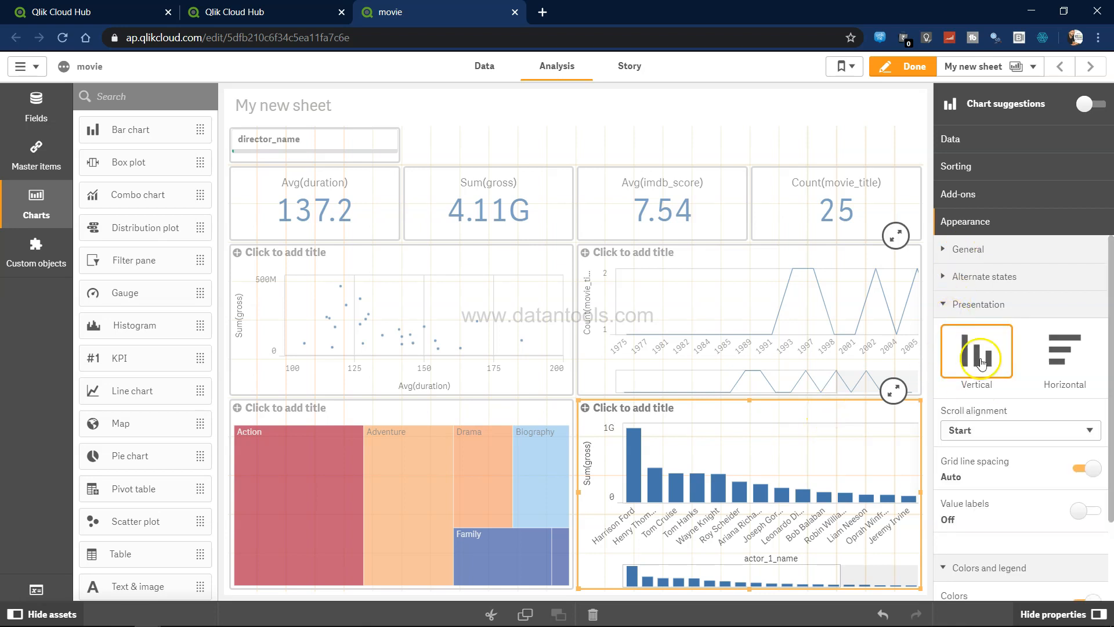
pyautogui.click(1062, 362)
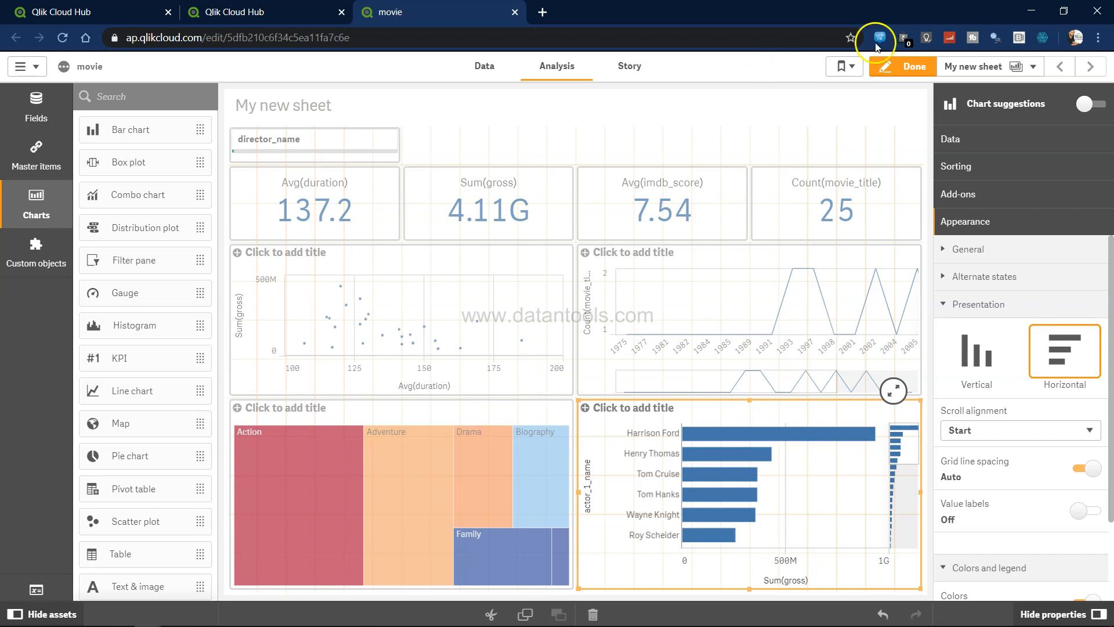
pyautogui.click(903, 66)
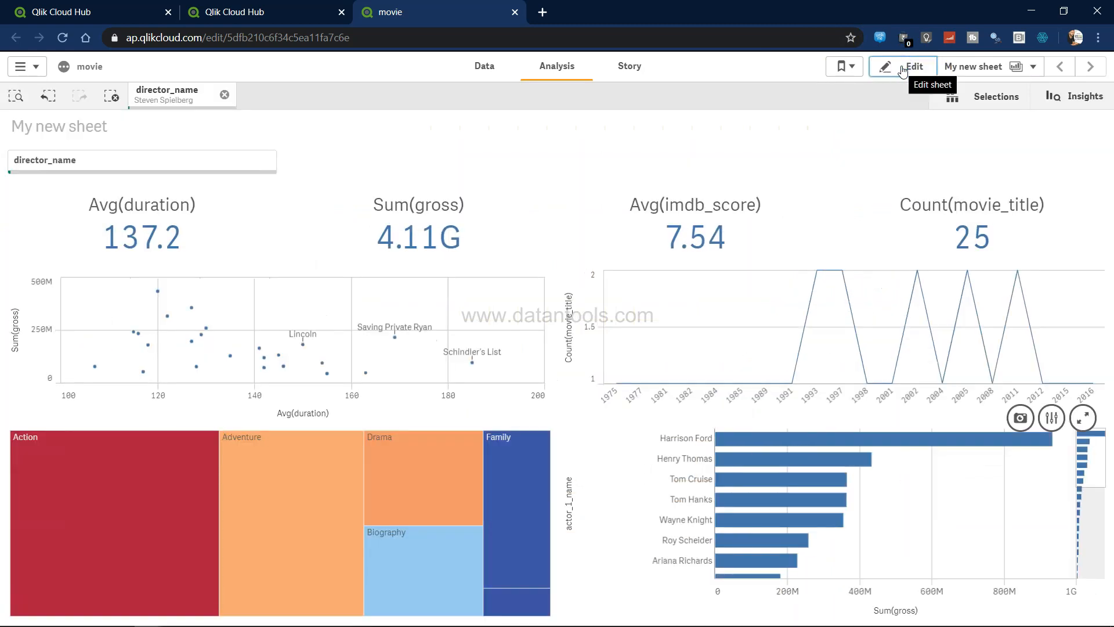